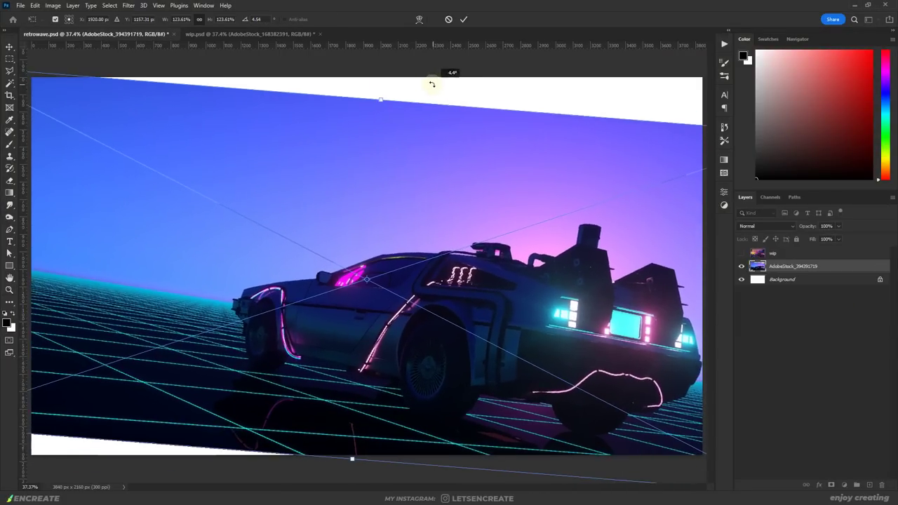
Commit the slightly tilted DeLorean photo, name its layer 'car', and run Select Subject
drag(397, 147, 408, 72)
click(463, 19)
click(831, 269)
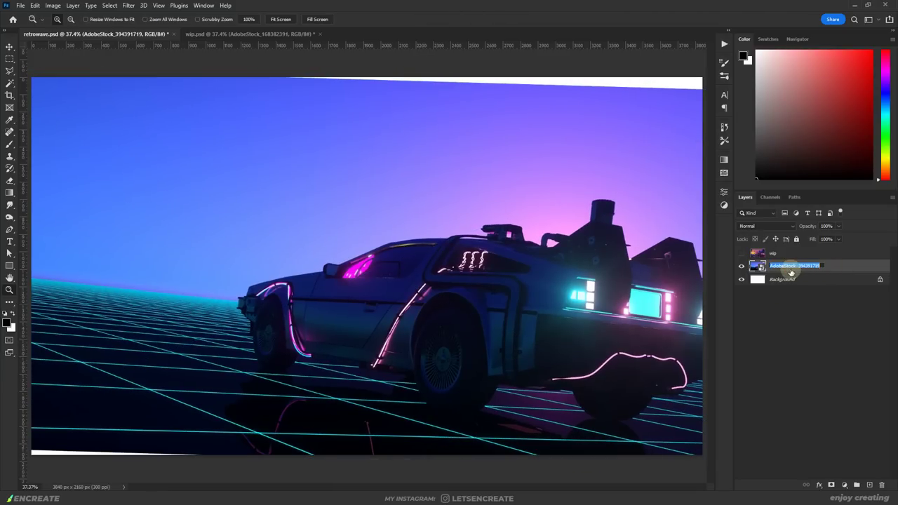
text(car)
key(Return)
click(110, 5)
click(130, 115)
Enter Quick Mask, zoom in on the front wheel, and set a 100% opacity brush
key(q)
drag(337, 169, 325, 282)
key(b)
click(62, 19)
key(Escape)
key(0)
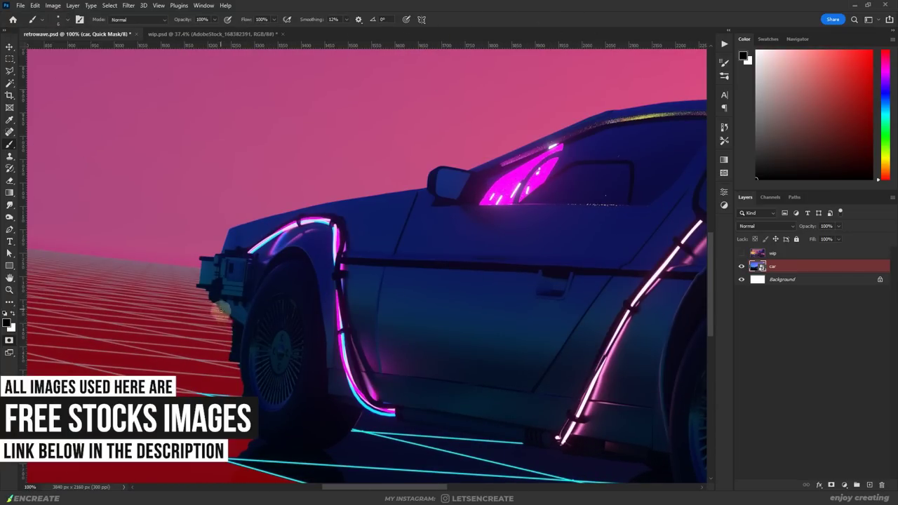
key(q)
key(q)
key(x)
key(x)
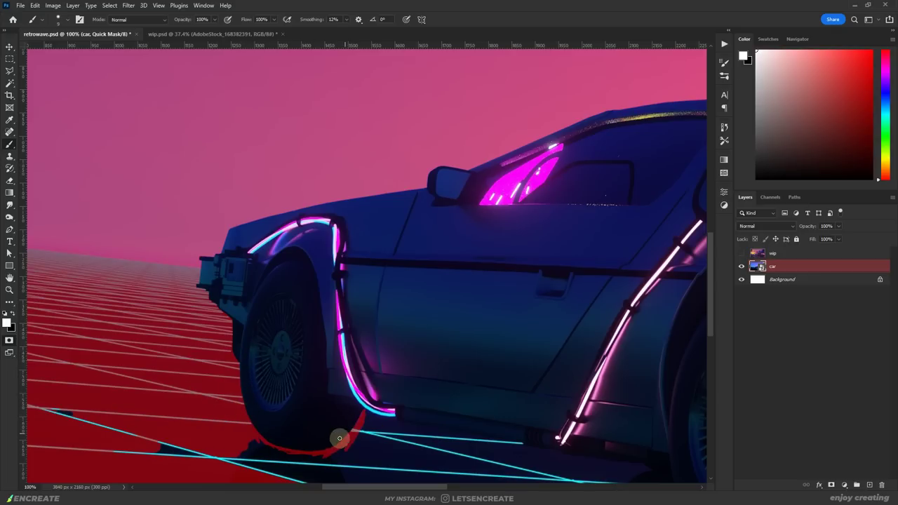
Mask along the sill and fill the lassoed dark floor below the wheel
mouse_move(350, 425)
mouse_down()
mouse_move(250, 465)
mouse_move(70, 420)
mouse_up()
key(x)
scroll(391, 303, down, 2)
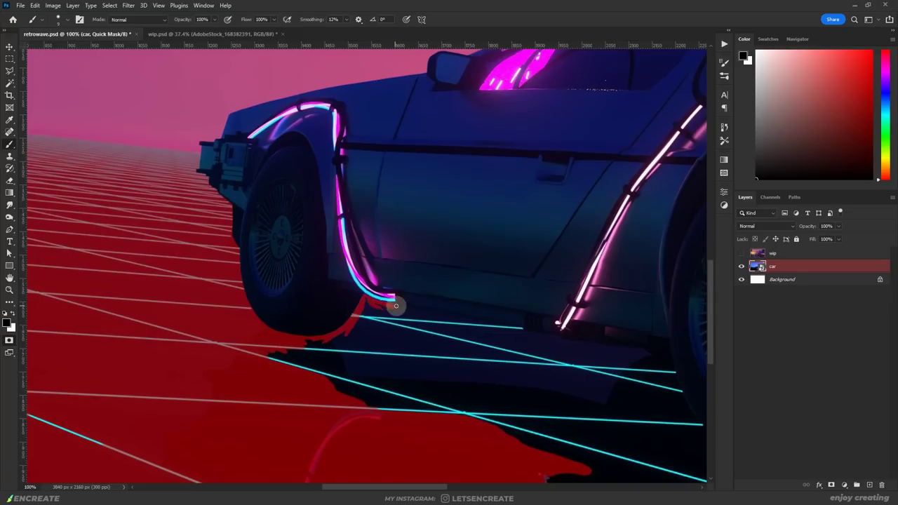
shift+click(559, 336)
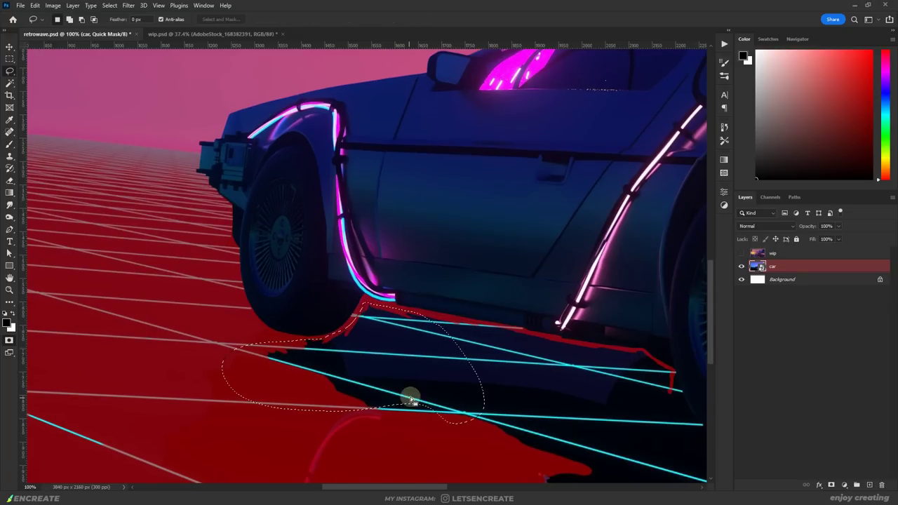
mouse_move(411, 391)
mouse_down()
mouse_move(545, 337)
mouse_move(268, 283)
mouse_move(392, 355)
mouse_move(527, 185)
mouse_move(60, 360)
mouse_move(268, 272)
mouse_up()
drag(267, 302, 223, 443)
key(alt+BackSpace)
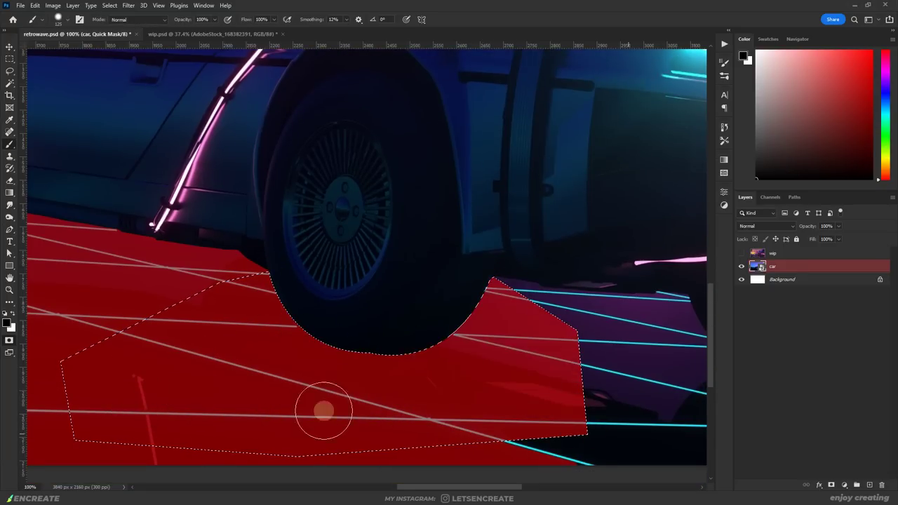
key(ctrl+d)
With a smaller brush, mask the floor edge under the car and the wheel's lower curve
key(x)
key(bracketleft)
key(bracketleft)
key(bracketleft)
key(bracketleft)
key(bracketleft)
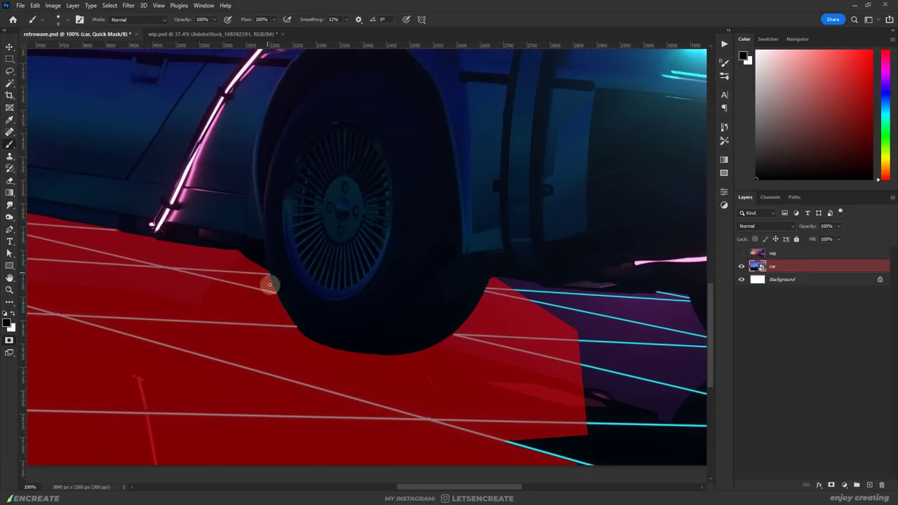
scroll(297, 329, right, 5)
mouse_move(260, 294)
mouse_down()
mouse_move(301, 307)
mouse_move(376, 302)
mouse_move(311, 297)
mouse_move(385, 293)
mouse_up()
mouse_move(418, 341)
mouse_down()
mouse_move(644, 314)
mouse_move(467, 366)
mouse_move(594, 368)
mouse_up()
mouse_move(513, 369)
mouse_down()
mouse_move(429, 344)
mouse_move(567, 371)
mouse_move(617, 365)
mouse_up()
scroll(482, 334, right, 5)
mouse_move(524, 288)
mouse_down()
mouse_move(565, 269)
mouse_move(540, 277)
mouse_move(491, 341)
mouse_move(635, 341)
mouse_up()
scroll(575, 310, up, 5)
scroll(575, 311, left, 5)
Touch up the mask over the roof, then exit Quick Mask and add the car's layer mask
key(x)
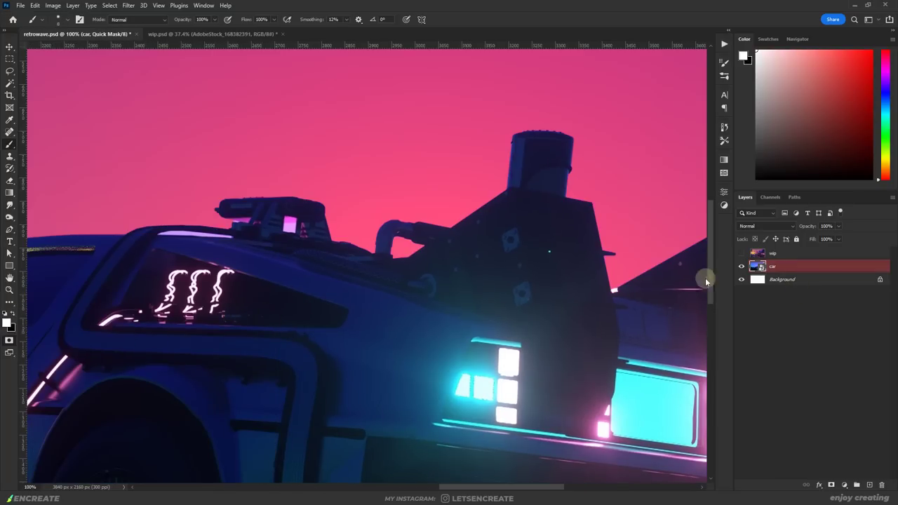
key(x)
mouse_move(510, 184)
mouse_down()
mouse_move(586, 195)
mouse_move(567, 197)
mouse_move(570, 161)
mouse_move(559, 156)
mouse_move(561, 191)
mouse_up()
key(ctrl+0)
key(q)
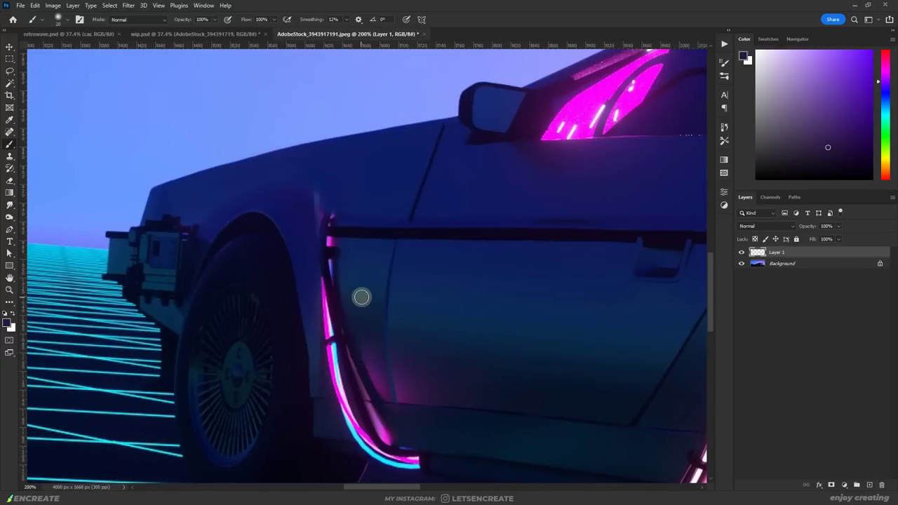
Paint over the upper door neon strip and pink door-edge strip with sampled body colours
alt+click(327, 317)
drag(327, 309, 330, 340)
alt+click(405, 337)
alt+click(324, 242)
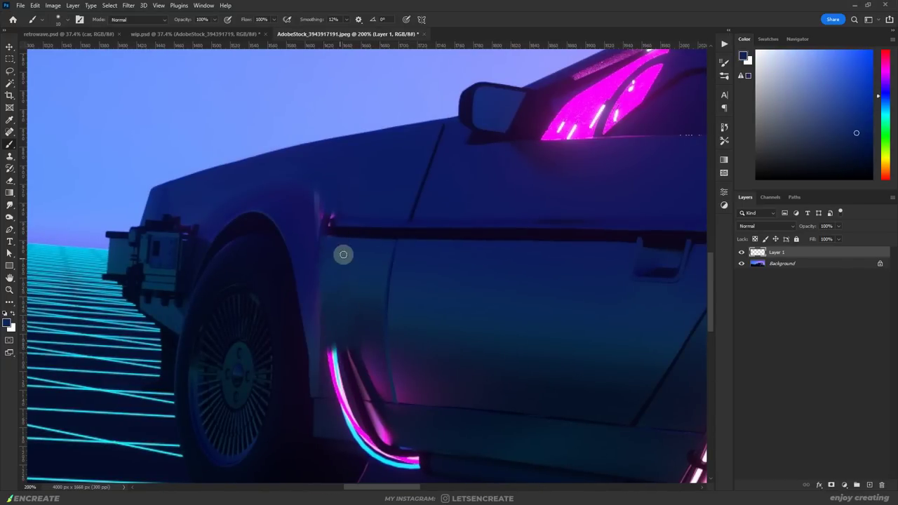
alt+click(412, 207)
Paint out the upper and lower pink door-edge neon using darker sampled shades
scroll(479, 467, left, 3)
drag(414, 221, 417, 238)
alt+click(454, 208)
scroll(422, 211, right, 3)
scroll(296, 295, left, 1)
alt+click(309, 225)
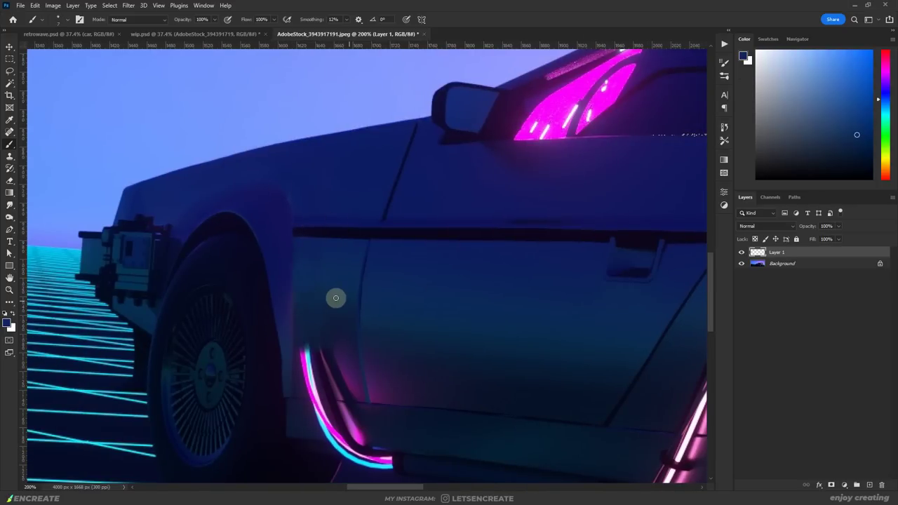
alt+click(355, 380)
mouse_move(318, 358)
mouse_down()
mouse_move(356, 380)
mouse_move(313, 392)
mouse_move(318, 417)
mouse_move(306, 409)
mouse_move(357, 452)
mouse_up()
alt+click(369, 413)
alt+click(339, 363)
scroll(329, 316, left, 1)
Sample sill colours, enlarge the brush, and cover the lower end of the rear door neon
alt+click(313, 239)
scroll(436, 400, down, 3)
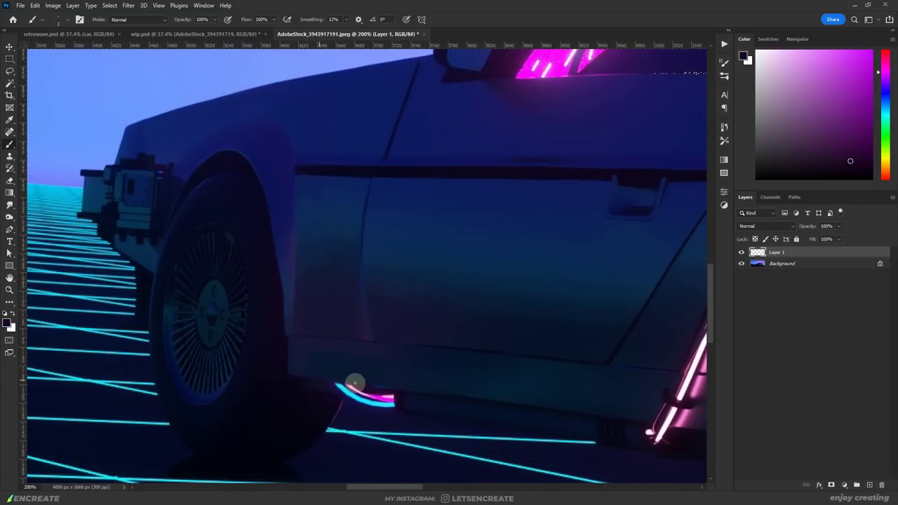
alt+click(382, 397)
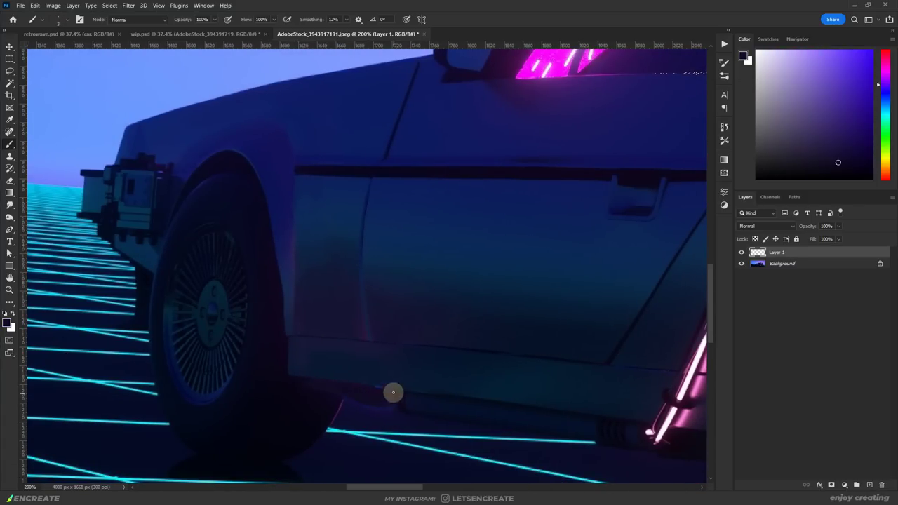
scroll(399, 394, right, 5)
alt+click(353, 431)
key(ctrl+z)
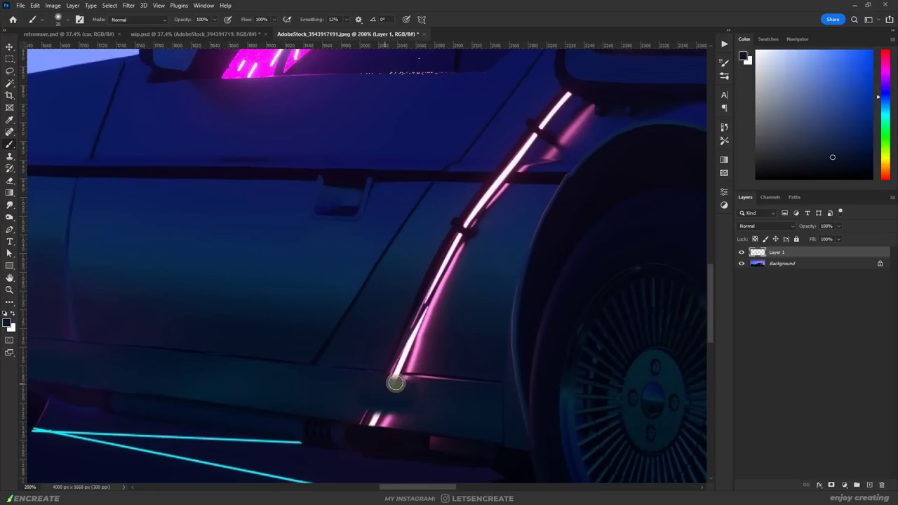
key(bracketright)
key(bracketright)
key(bracketright)
key(bracketright)
key(bracketright)
key(bracketright)
key(bracketright)
alt+click(396, 353)
Paint out the rear door-edge neon, matching the adjacent lower door colours
alt+click(413, 381)
mouse_move(397, 353)
mouse_down()
mouse_move(442, 257)
mouse_move(499, 177)
mouse_up()
alt+click(526, 196)
alt+click(451, 302)
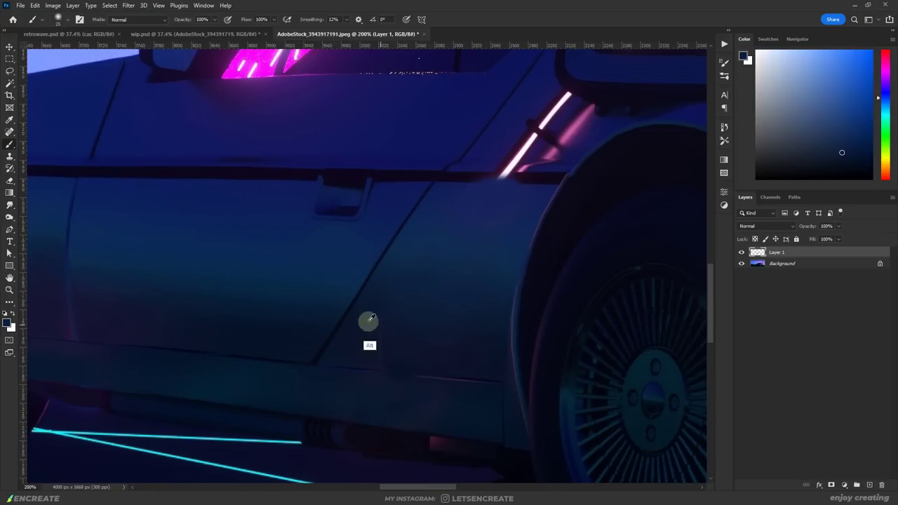
alt+click(402, 281)
alt+click(436, 374)
alt+click(411, 374)
alt+click(446, 375)
Cover the pink window highlight and the streak along the windscreen pillar
drag(556, 131, 437, 293)
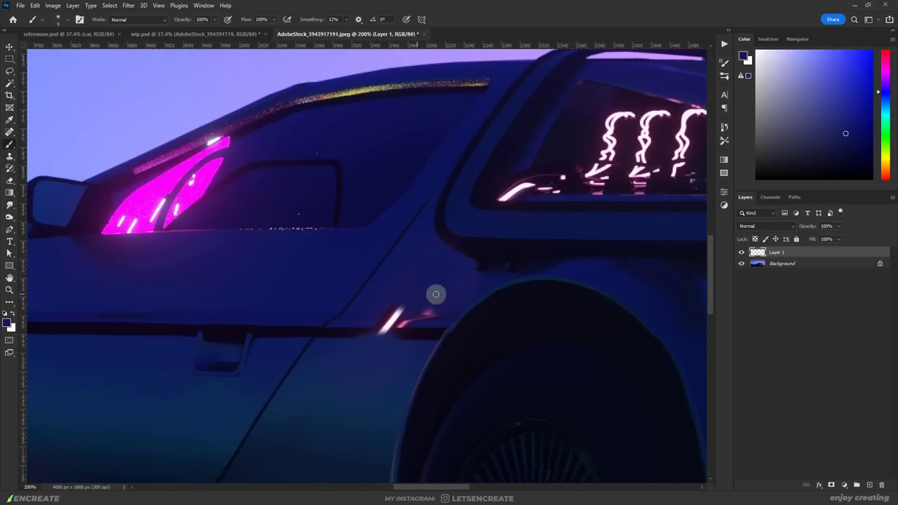
alt+click(362, 329)
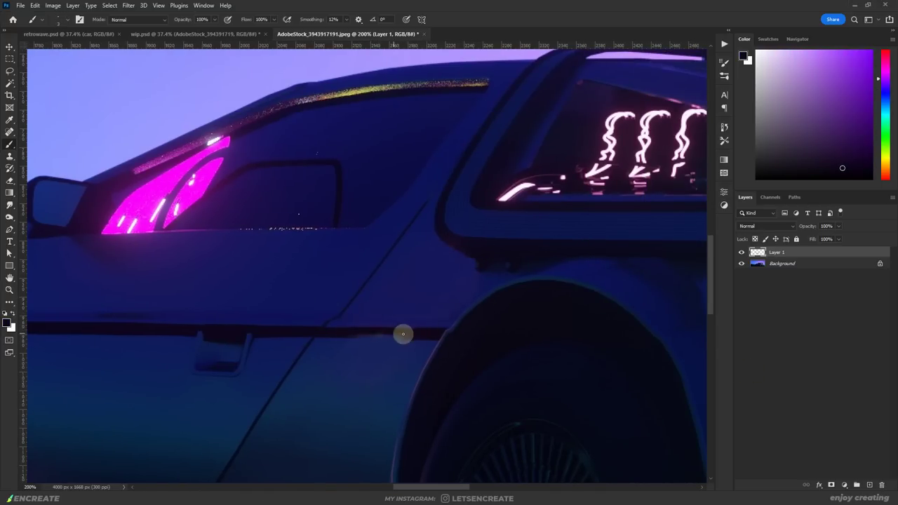
scroll(711, 280, up, 3)
alt+click(176, 252)
mouse_move(211, 231)
mouse_down()
mouse_move(248, 220)
mouse_move(119, 298)
mouse_up()
alt+click(248, 220)
alt+click(119, 297)
mouse_move(210, 252)
mouse_down()
mouse_move(110, 310)
mouse_move(141, 302)
mouse_up()
alt+click(141, 279)
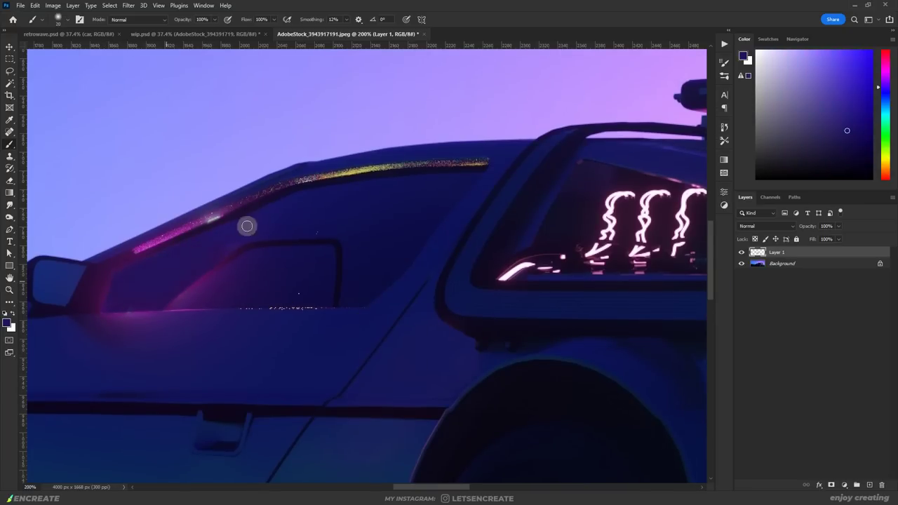
mouse_move(199, 246)
mouse_down()
mouse_move(131, 299)
mouse_move(110, 269)
mouse_move(99, 307)
mouse_move(125, 257)
mouse_move(373, 169)
mouse_up()
alt+click(131, 299)
Paint over the window's glowing reflections and white streaks with a halved brush
scroll(374, 168, right, 5)
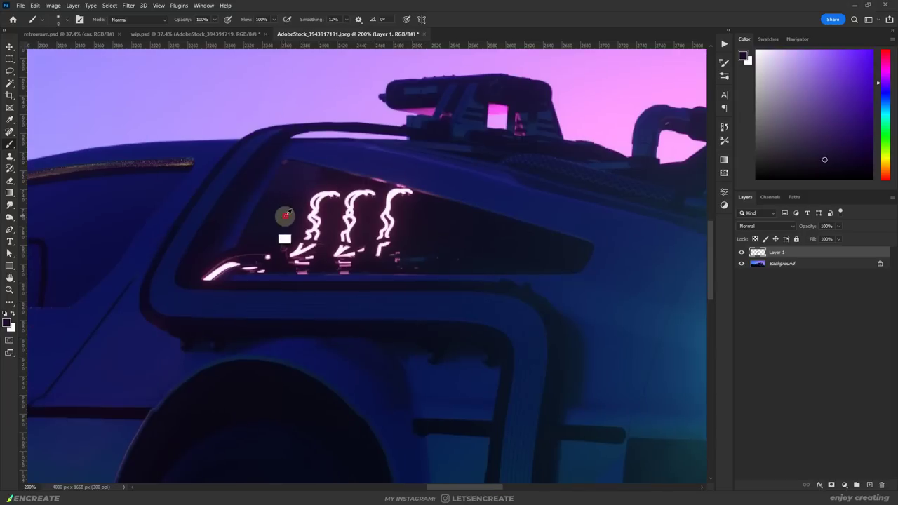
drag(309, 210, 379, 217)
alt+click(320, 203)
alt+click(391, 241)
mouse_move(301, 238)
mouse_down()
mouse_move(391, 241)
mouse_move(303, 251)
mouse_up()
alt+click(303, 251)
alt+click(424, 195)
key(bracketleft)
alt+click(392, 264)
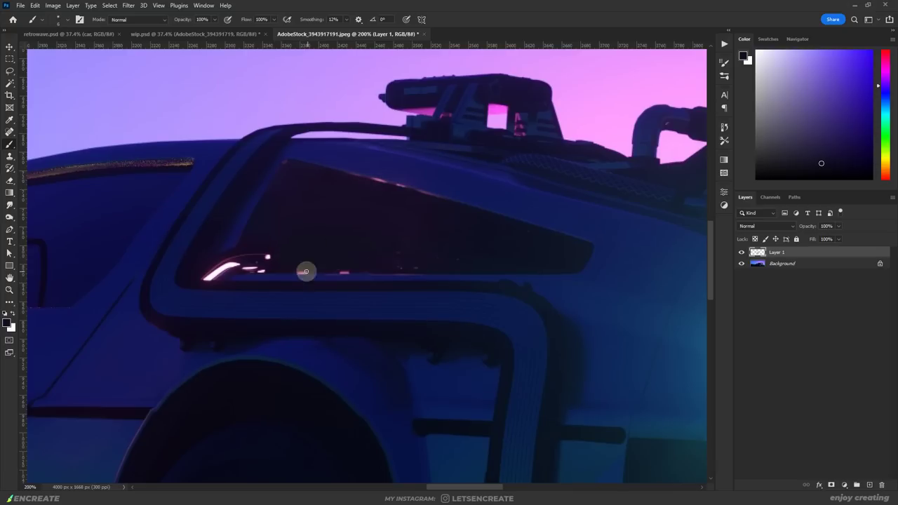
mouse_move(268, 278)
mouse_down()
mouse_move(266, 252)
mouse_move(247, 270)
mouse_up()
alt+click(266, 253)
alt+click(281, 270)
Cover the rear pink stroke and the remaining pink curve near the back of the car
drag(337, 271, 456, 336)
drag(242, 331, 302, 324)
alt+click(445, 242)
drag(445, 242, 453, 226)
alt+click(322, 315)
drag(323, 316, 365, 303)
scroll(444, 309, right, 5)
drag(427, 294, 431, 357)
alt+click(439, 268)
alt+click(447, 291)
mouse_move(330, 242)
mouse_down()
mouse_move(416, 252)
mouse_move(176, 217)
mouse_up()
scroll(440, 239, left, 5)
Widen the placed road photo to the left, lower it, and commit the placement
key(ctrl+0)
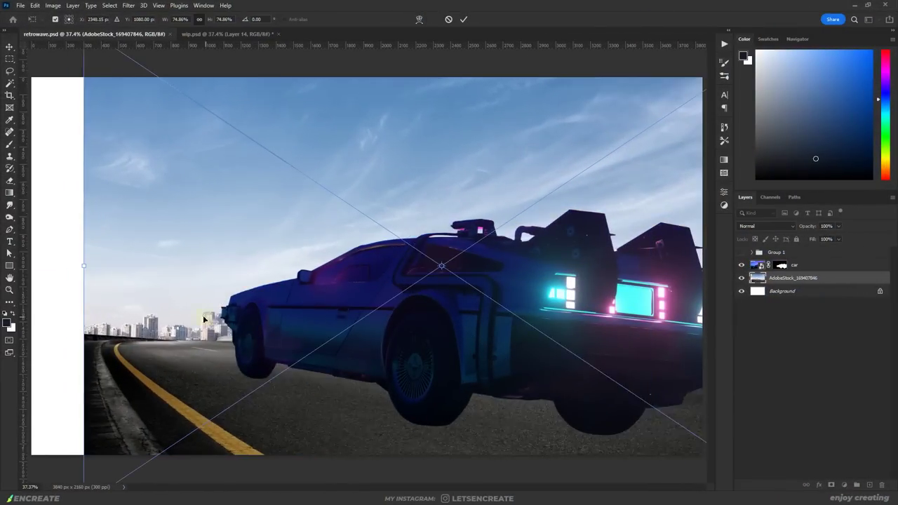
drag(83, 234, 31, 232)
drag(252, 246, 253, 277)
key(Return)
Check the car mask by lowering its density, then restore it to full
double_click(781, 265)
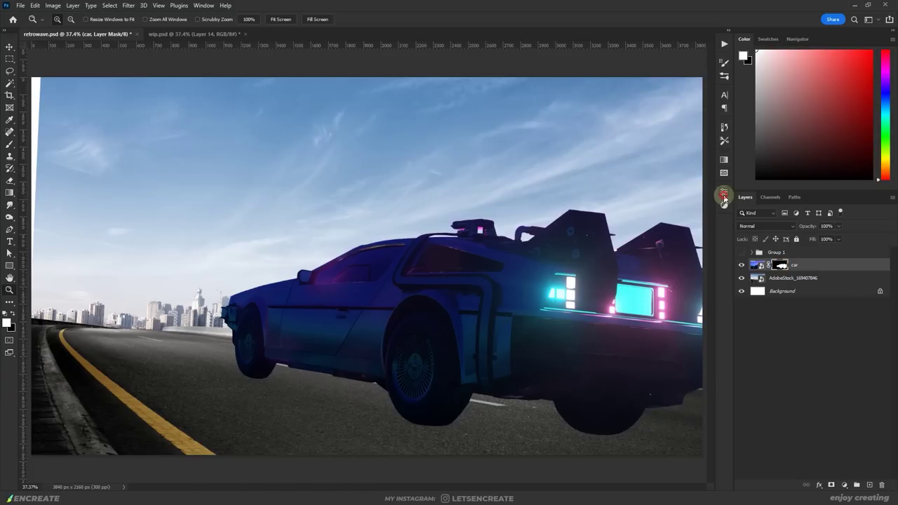
mouse_move(688, 255)
mouse_down()
mouse_move(629, 257)
mouse_move(698, 255)
mouse_up()
click(757, 265)
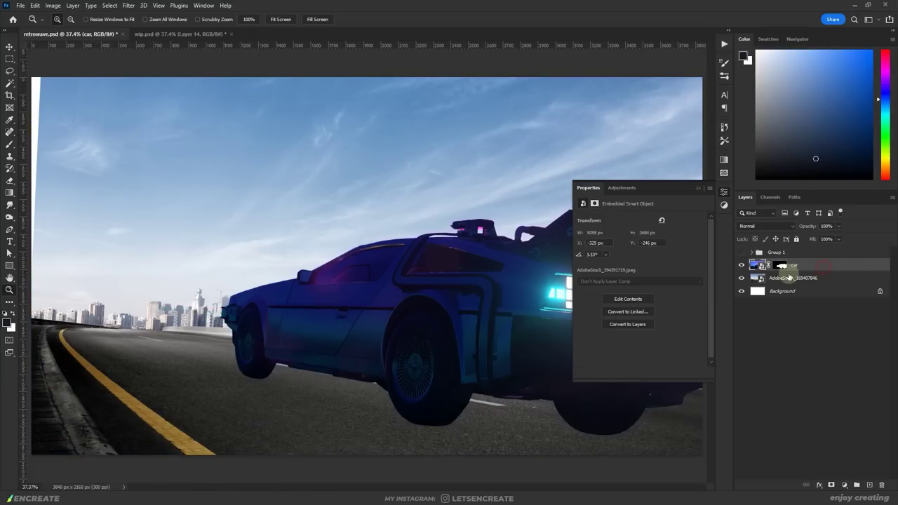
Mask away the road photo's sky and name its layer 'road'
click(787, 277)
key(l)
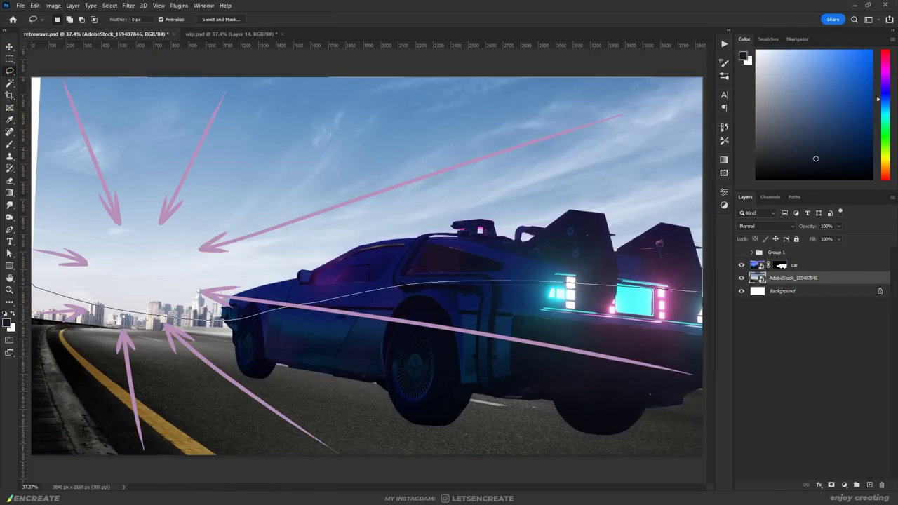
click(831, 484)
double_click(806, 277)
text(road)
key(Return)
Hide the car layer and brush out the buildings on the road's left side
click(742, 266)
key(p)
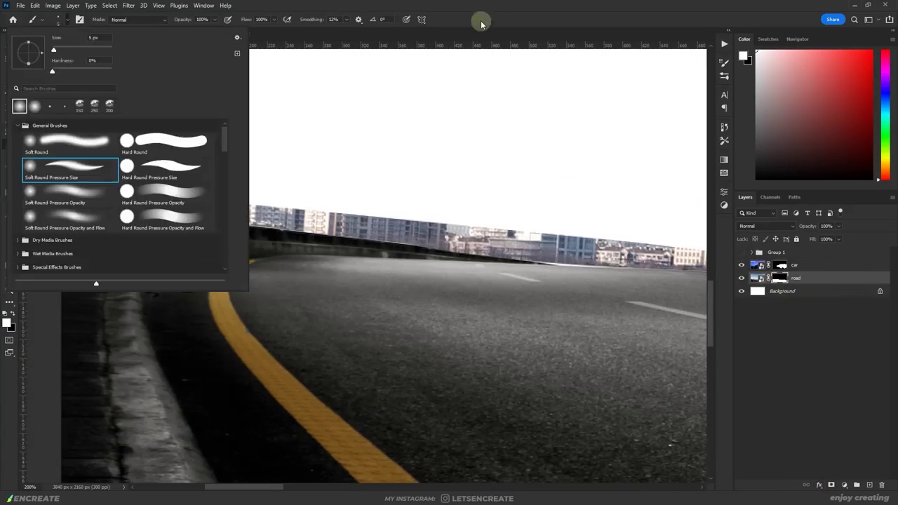
click(302, 225)
drag(301, 225, 519, 242)
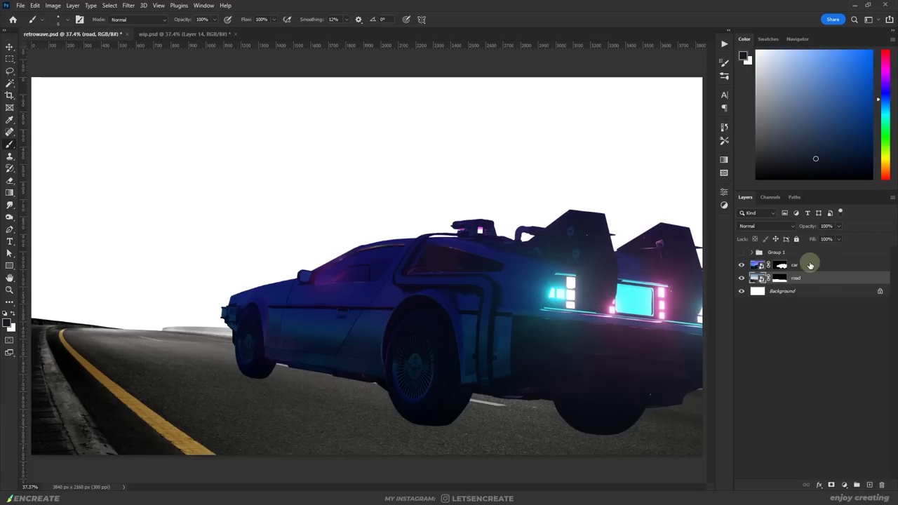
Start a Warp transform on the road layer and zoom out to see the grid
key(ctrl+t)
click(419, 19)
key(ctrl+minus)
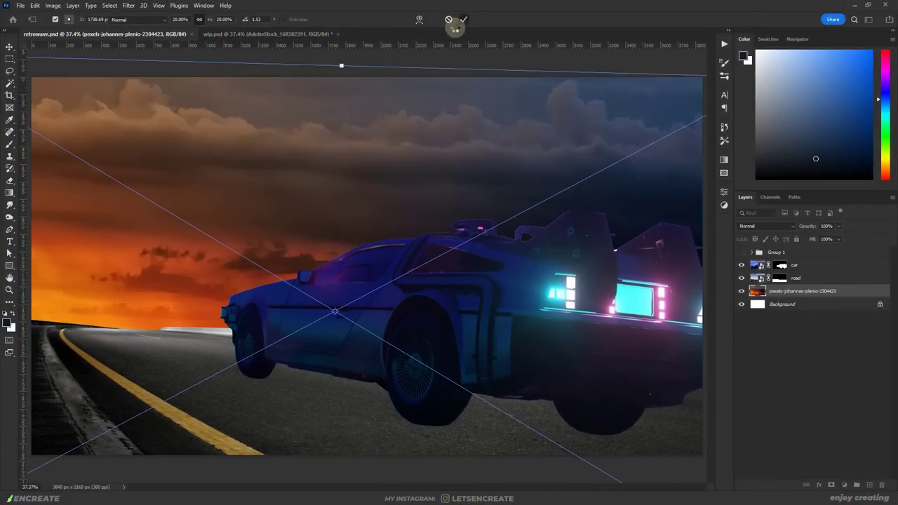
Stretch the sunset sky to the top edge and reposition the cloudy sky photo
mouse_move(340, 65)
mouse_down()
mouse_move(341, 88)
mouse_move(341, 78)
mouse_up()
key(Return)
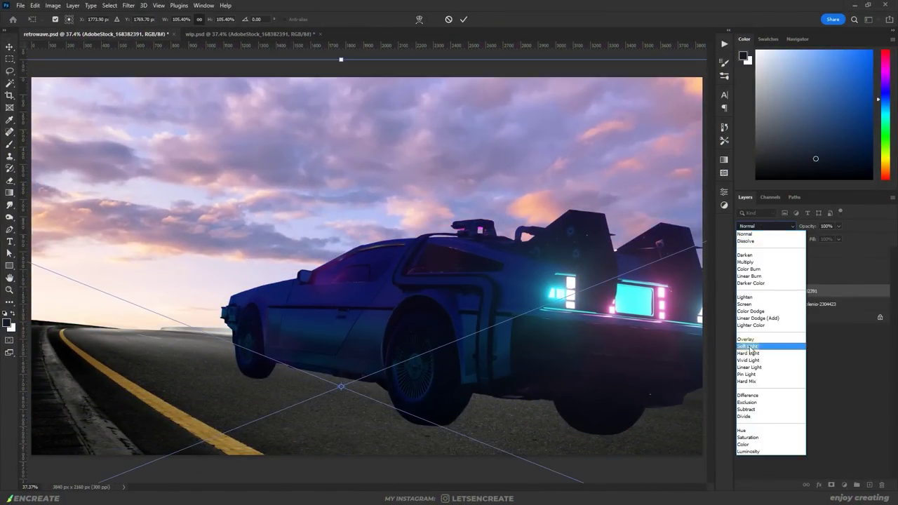
drag(269, 151, 383, 194)
key(Return)
Rename the layers 'sky' and 'clouds', and darken the clouds slightly with Curves
double_click(793, 304)
text(sky)
key(Return)
double_click(791, 290)
text(clouds)
key(Return)
key(ctrl+m)
drag(421, 175, 419, 179)
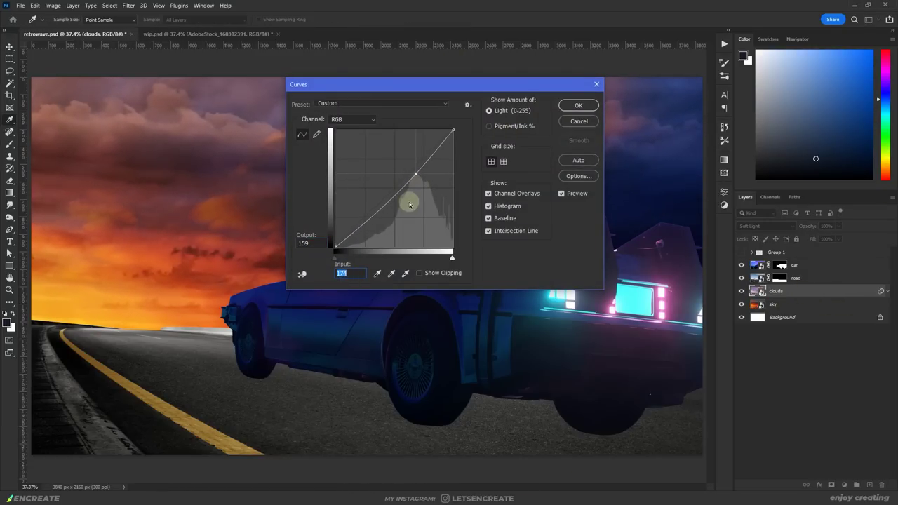
click(577, 105)
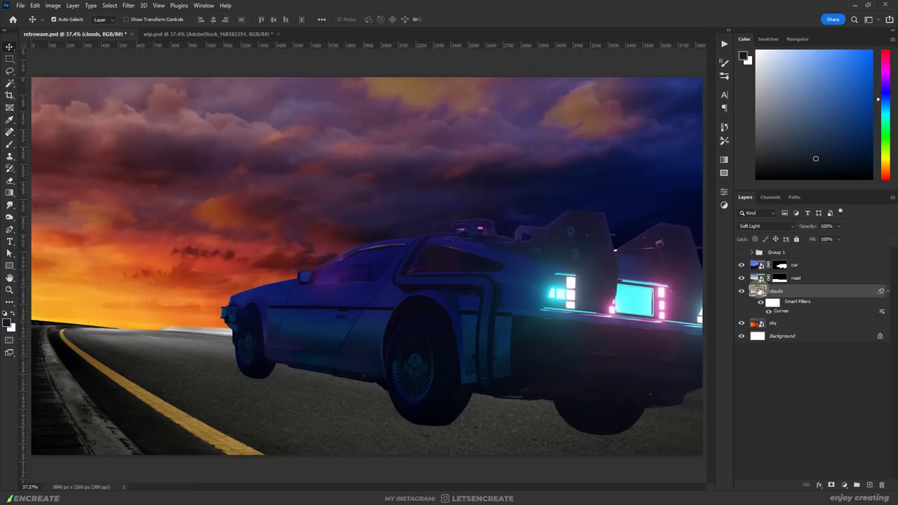
Stretch the clouds to the top edge and move the sky image down to fill the frame
key(ctrl+t)
drag(433, 75, 416, 89)
key(Return)
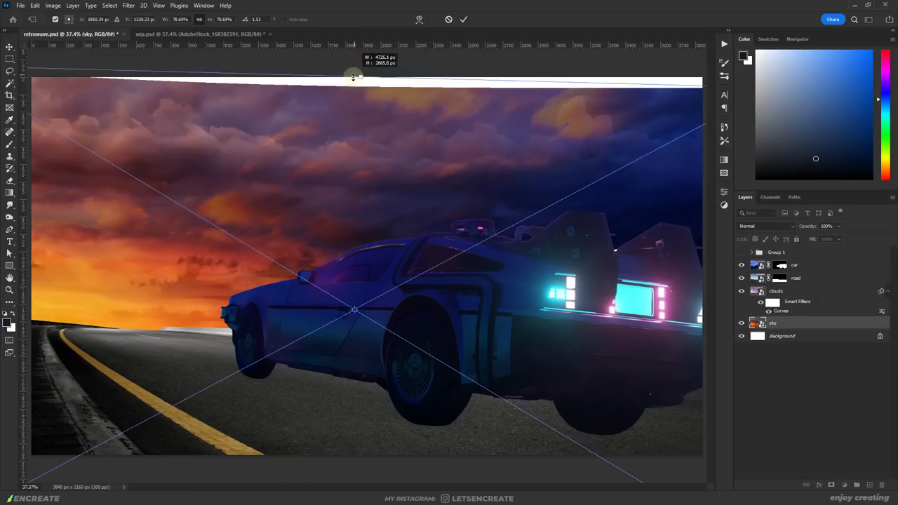
key(Return)
key(ctrl+t)
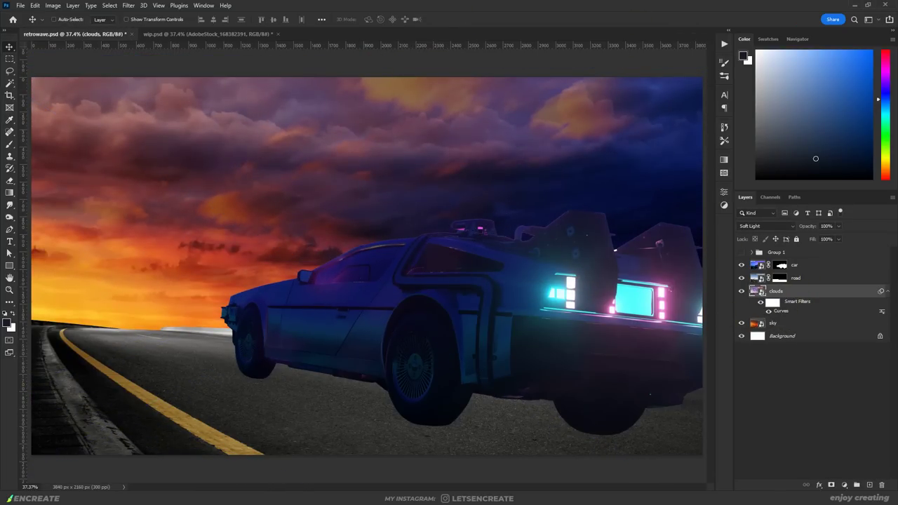
key(ctrl+t)
drag(300, 66, 430, 112)
key(Return)
click(806, 322)
key(ctrl+t)
drag(363, 62, 364, 114)
key(Return)
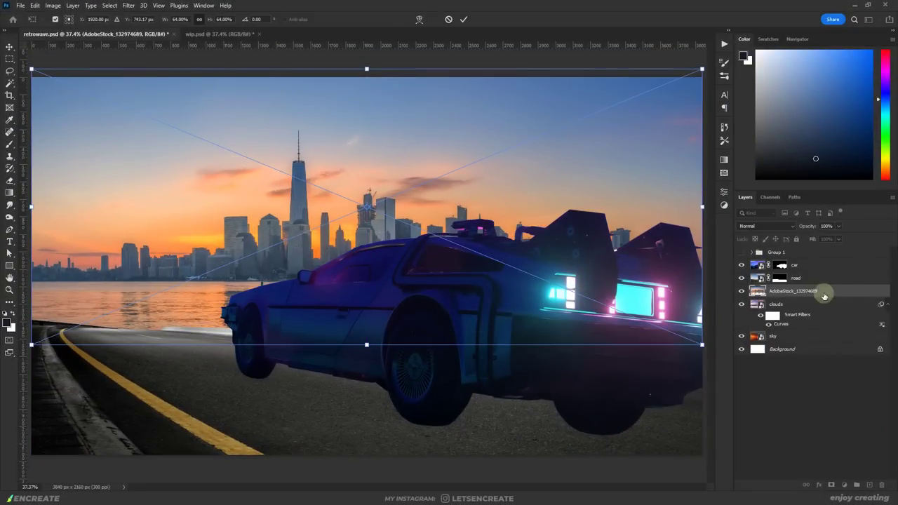
Place the city skyline image and name its layer 'city'
key(Return)
double_click(787, 288)
text(city)
key(Return)
Select the city photo's sky with Select > Sky, refine it in Quick Mask, and mask it out
drag(741, 265, 741, 277)
click(109, 5)
click(141, 136)
click(831, 485)
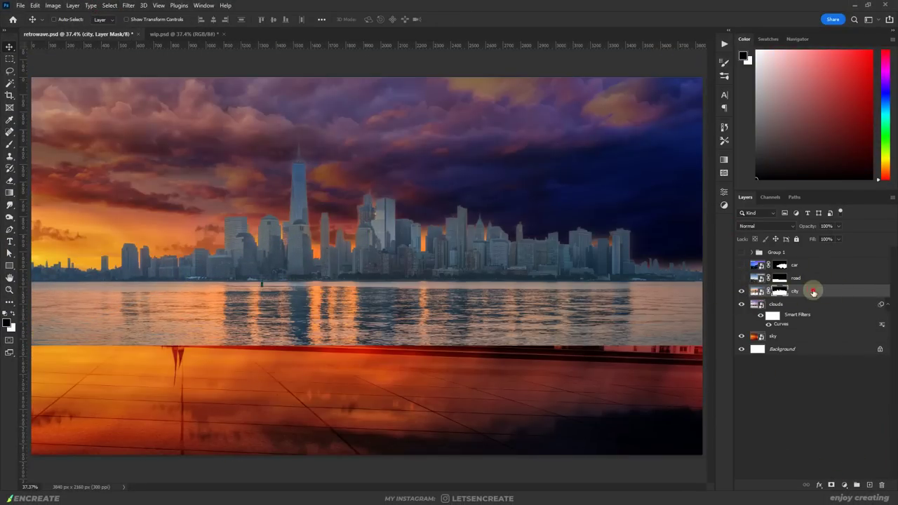
key(l)
key(ctrl+z)
key(q)
key(b)
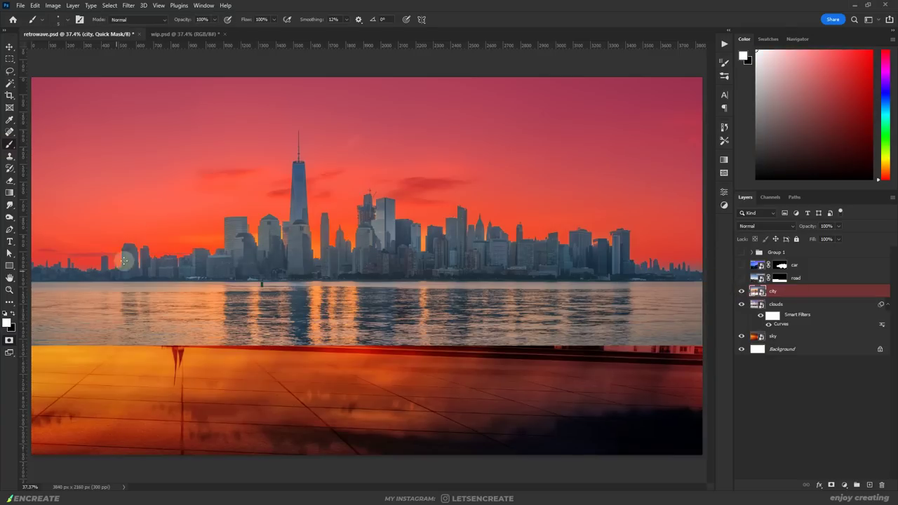
right_click(68, 94)
key(Escape)
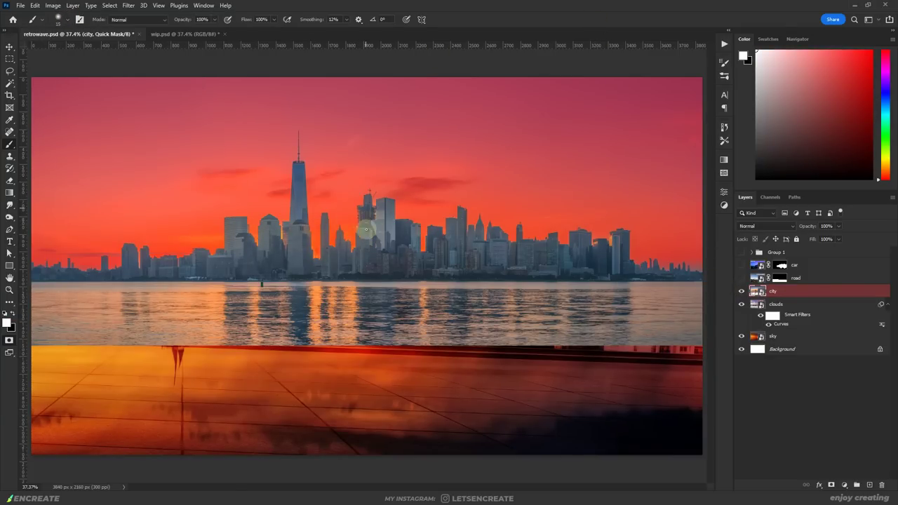
key(q)
click(831, 484)
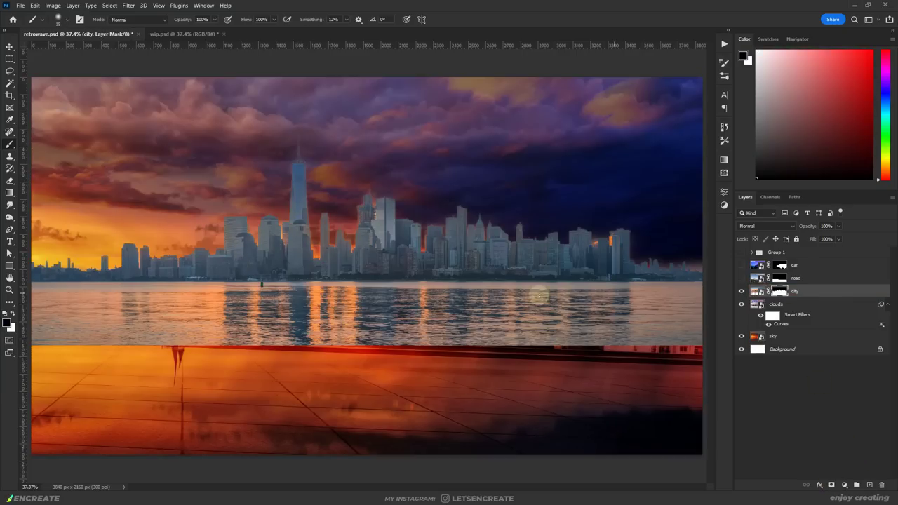
Shrink the city skyline into the lower-left distance
key(ctrl+t)
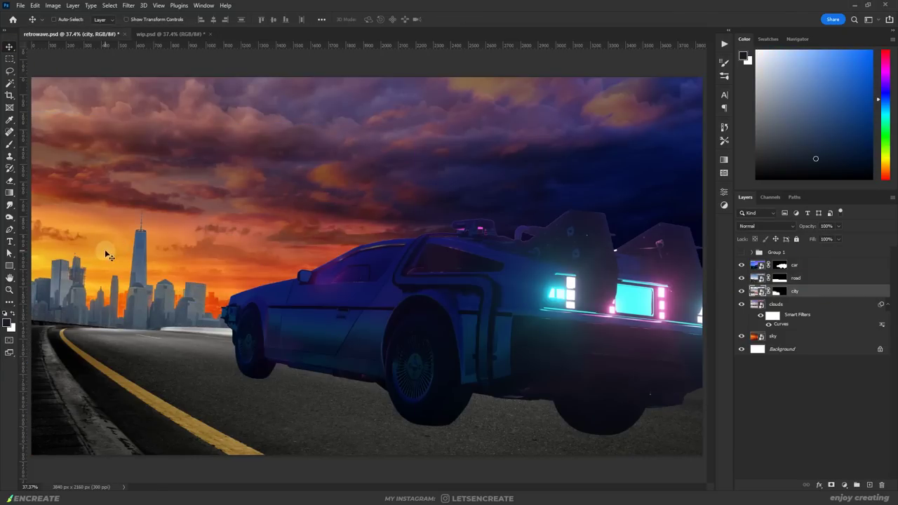
key(ctrl+t)
drag(106, 254, 280, 274)
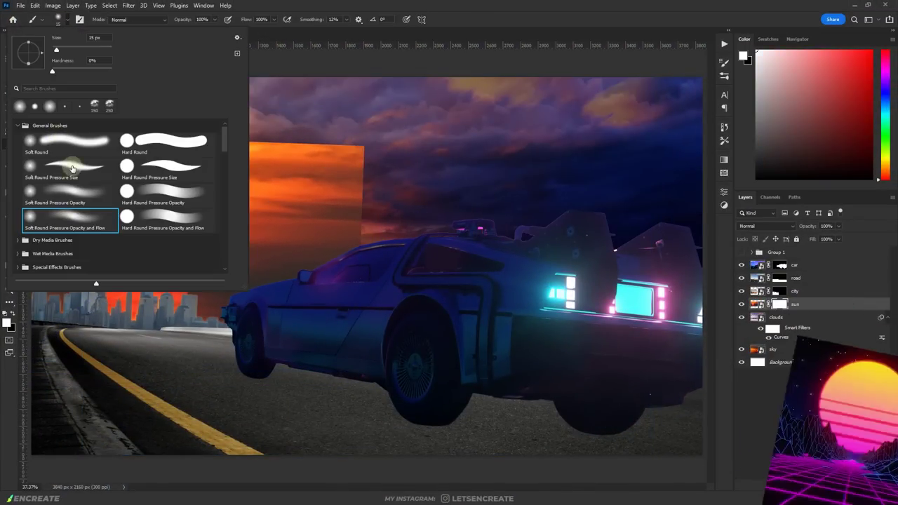
Choose a Soft Round brush for painting the sun layer's mask
click(512, 17)
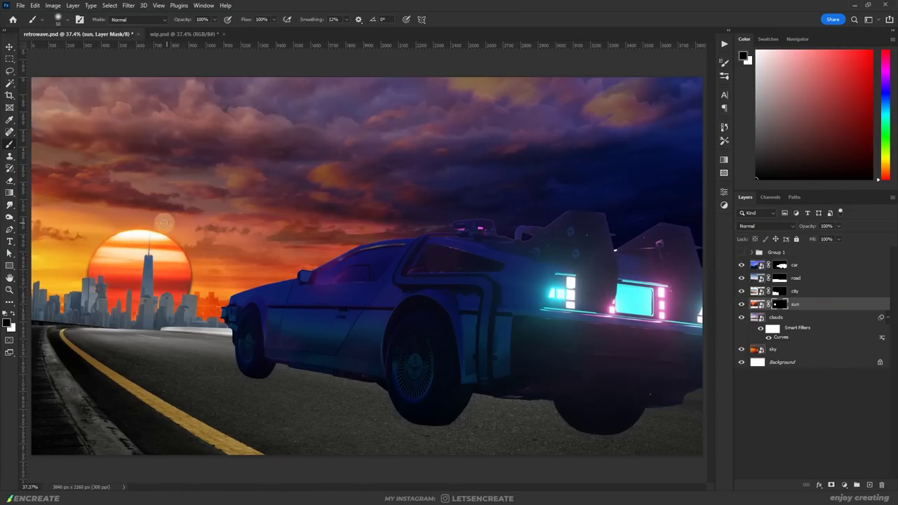
Fit the placed mountain photo to the canvas and select its sky with Select > Sky
click(757, 303)
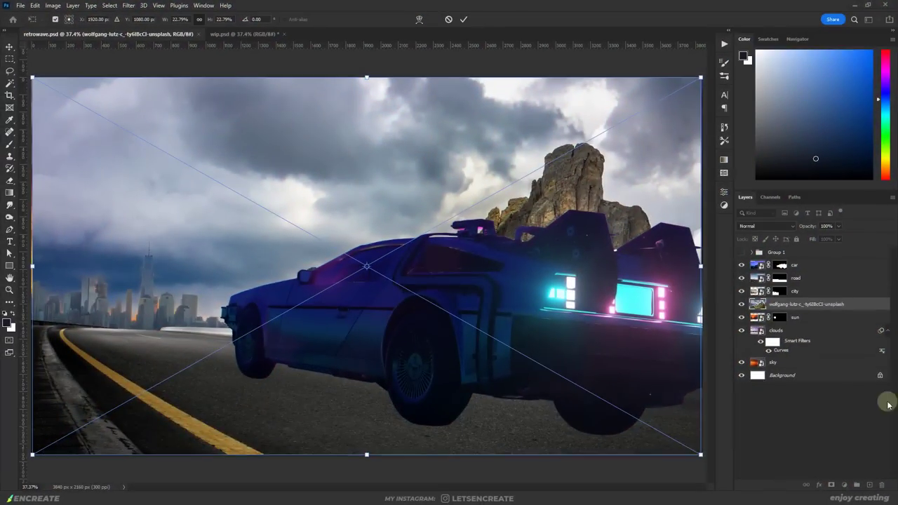
drag(393, 176, 330, 129)
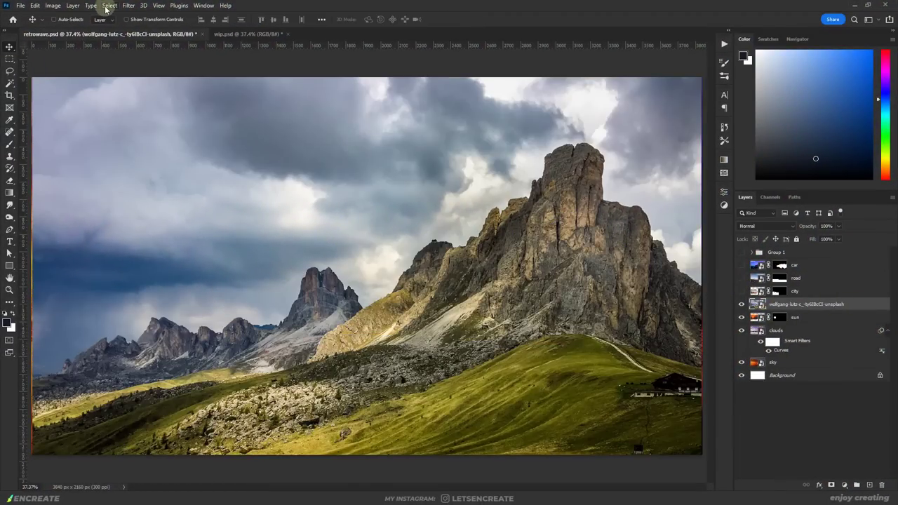
click(109, 5)
click(134, 122)
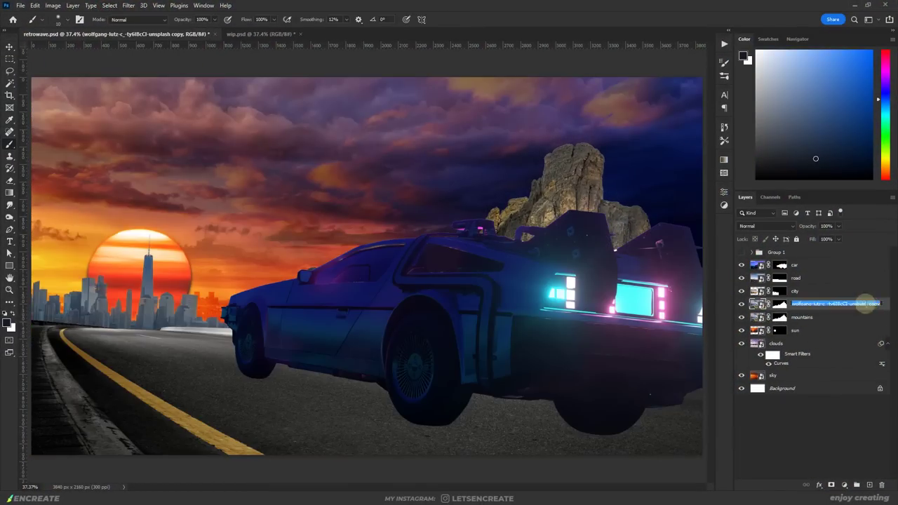
Move the mountains copy behind the car and enlarge the rocks there
key(ctrl+t)
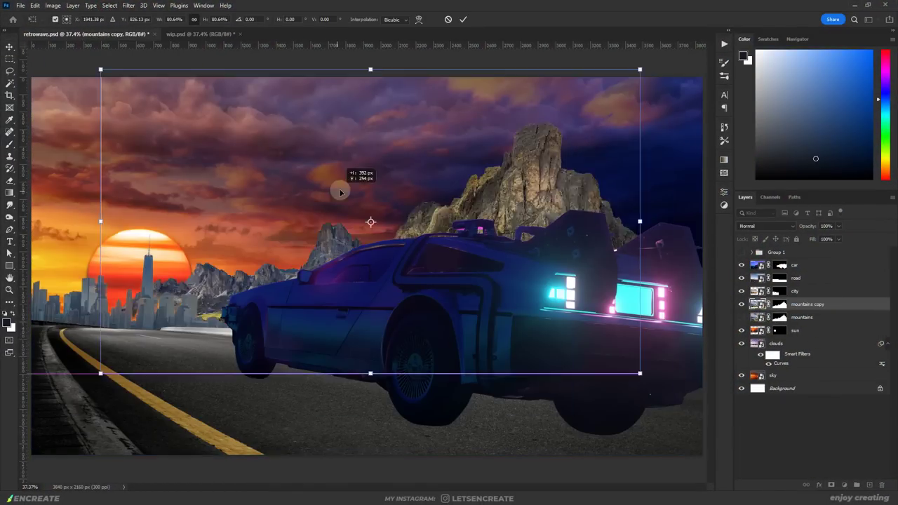
drag(341, 186, 64, 391)
drag(131, 322, 196, 341)
key(Return)
Duplicate the mountains, flip the copy horizontally, and place it behind the city at left
key(ctrl+j)
key(ctrl+t)
right_click(258, 203)
click(298, 322)
drag(298, 321, 164, 316)
key(Return)
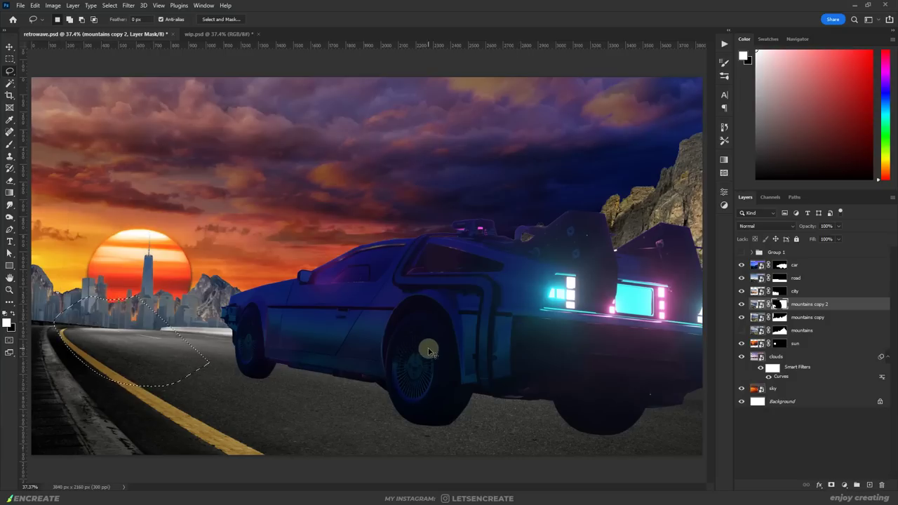
Move a mountains piece up behind the car and select the mountains copy 2 layer
key(b)
key(v)
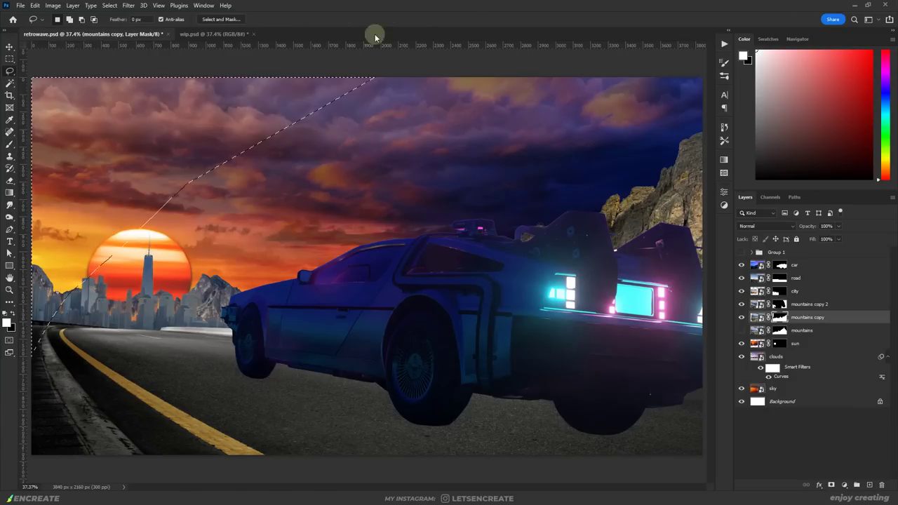
mouse_move(586, 169)
mouse_down()
mouse_move(688, 111)
mouse_move(643, 171)
mouse_up()
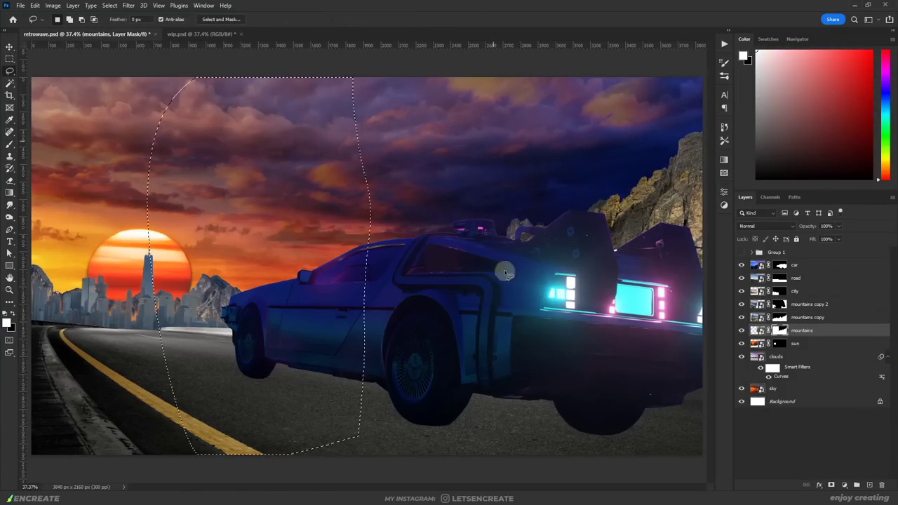
click(836, 304)
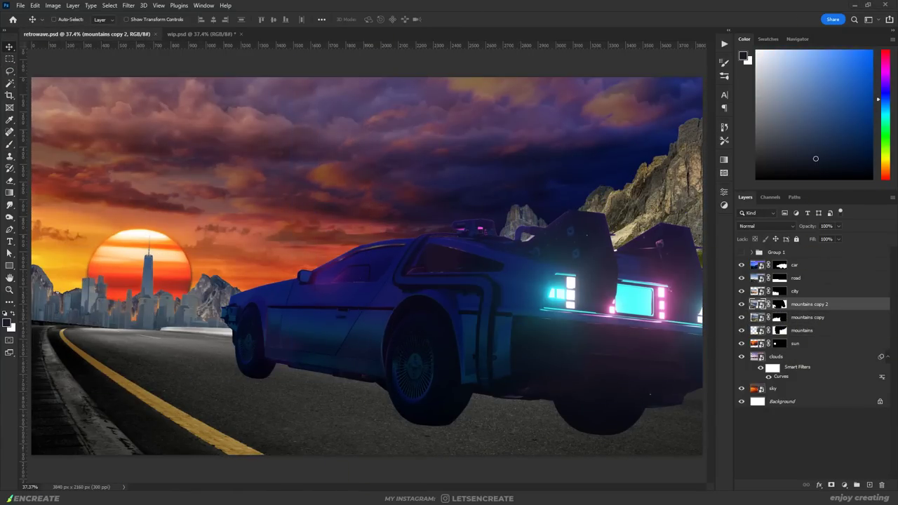
Refine the palm tree's edges in Select and Mask, then enlarge it at the right
click(110, 5)
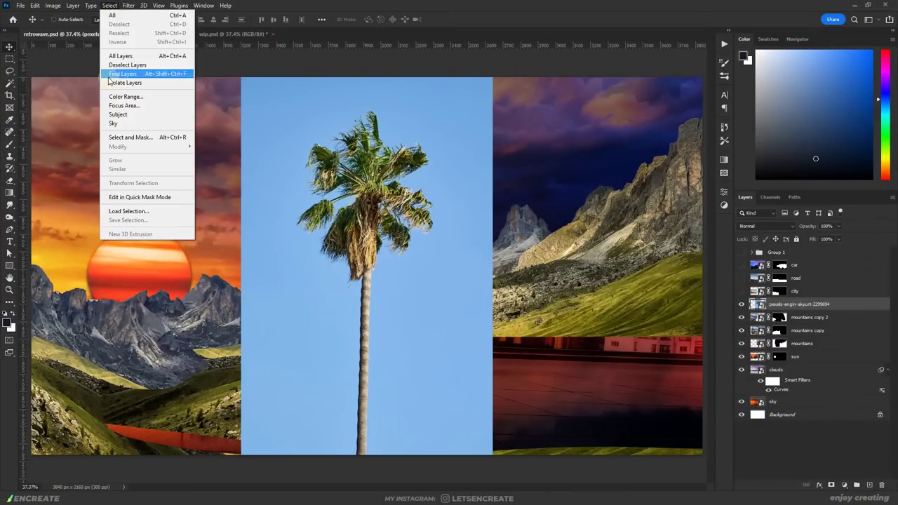
click(130, 137)
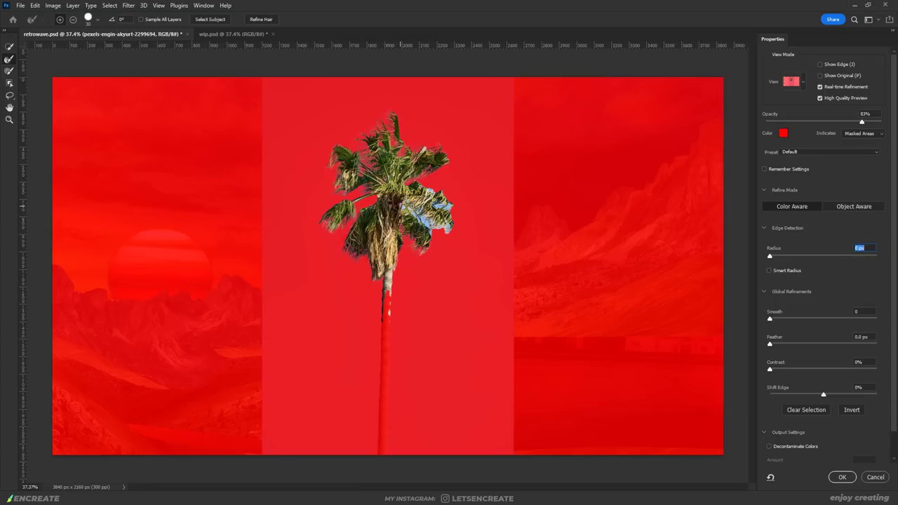
drag(386, 287, 380, 329)
drag(381, 330, 384, 449)
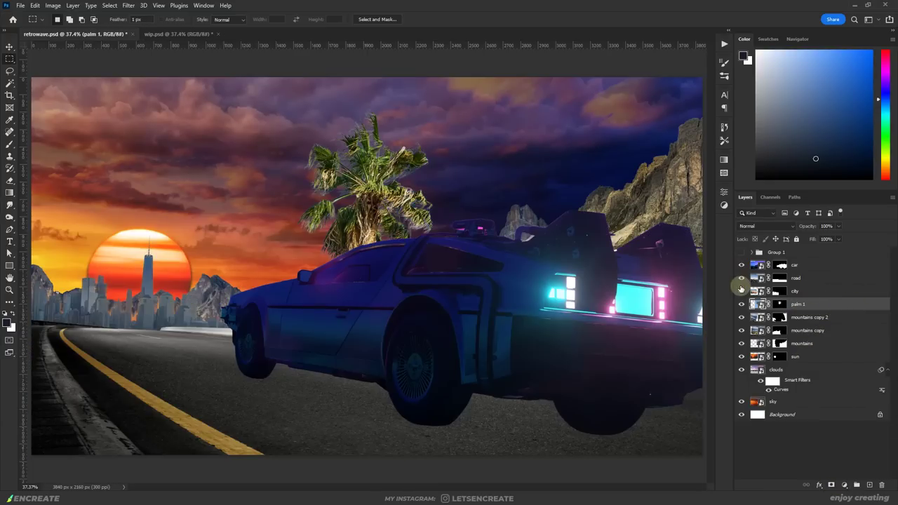
key(ctrl+t)
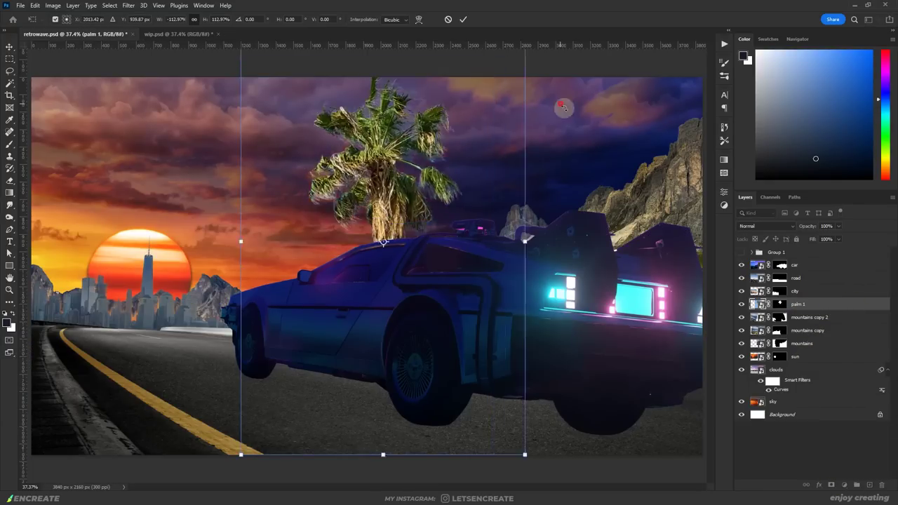
drag(571, 124, 430, 421)
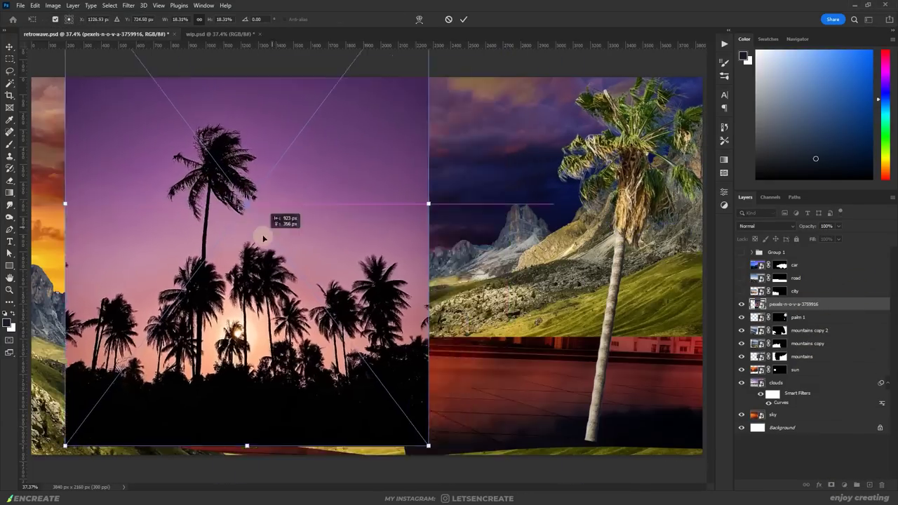
Select the palm silhouettes as subject, refine the selection, and resize them behind the car
click(109, 5)
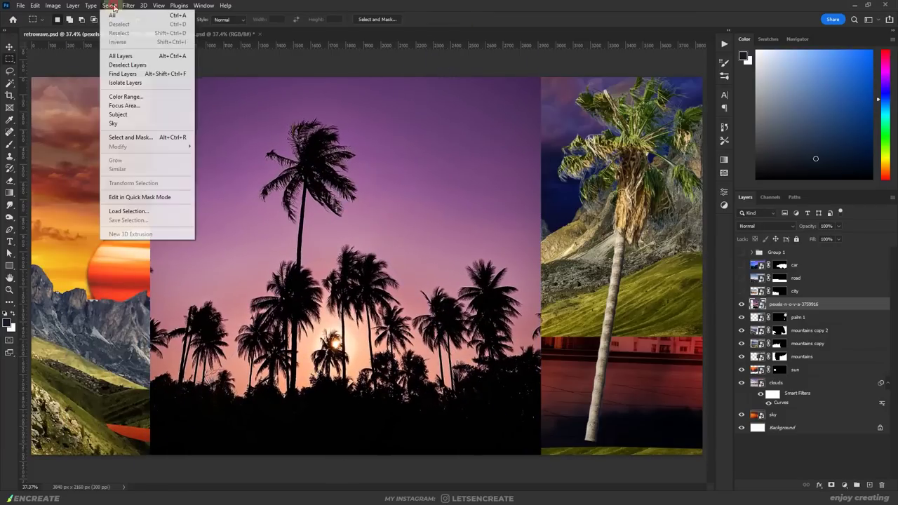
click(126, 114)
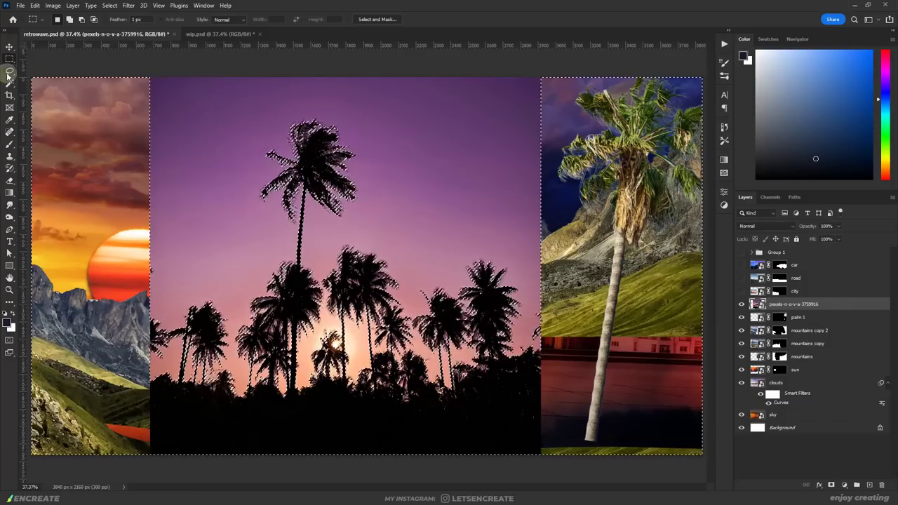
mouse_move(144, 421)
mouse_down()
mouse_move(181, 203)
mouse_move(210, 181)
mouse_move(234, 266)
mouse_move(525, 330)
mouse_up()
click(221, 19)
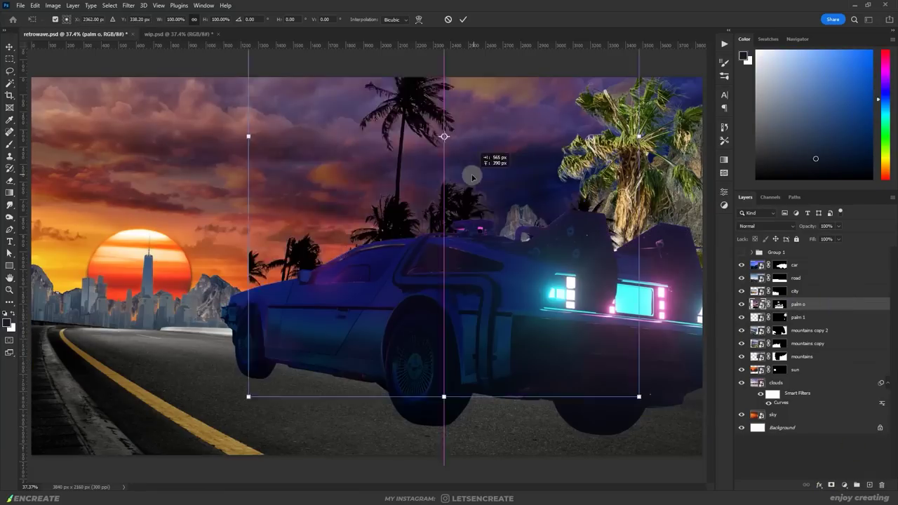
drag(473, 176, 549, 303)
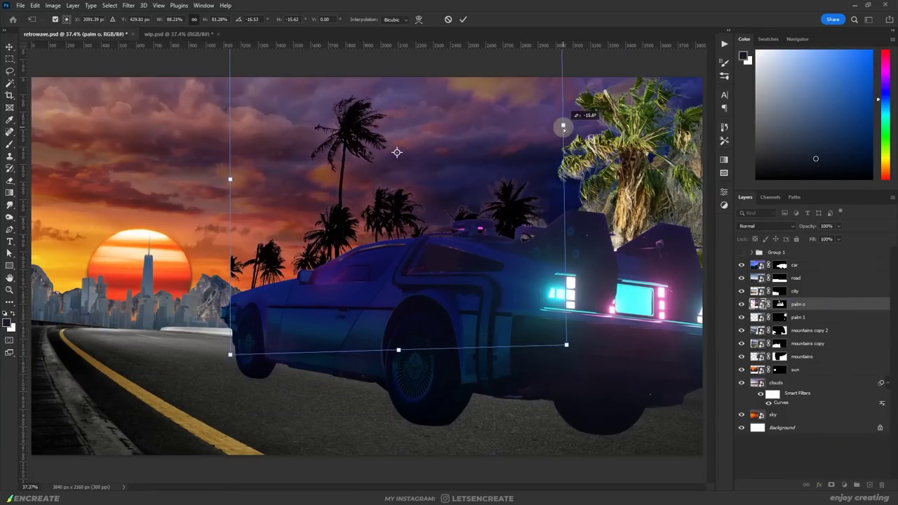
key(Return)
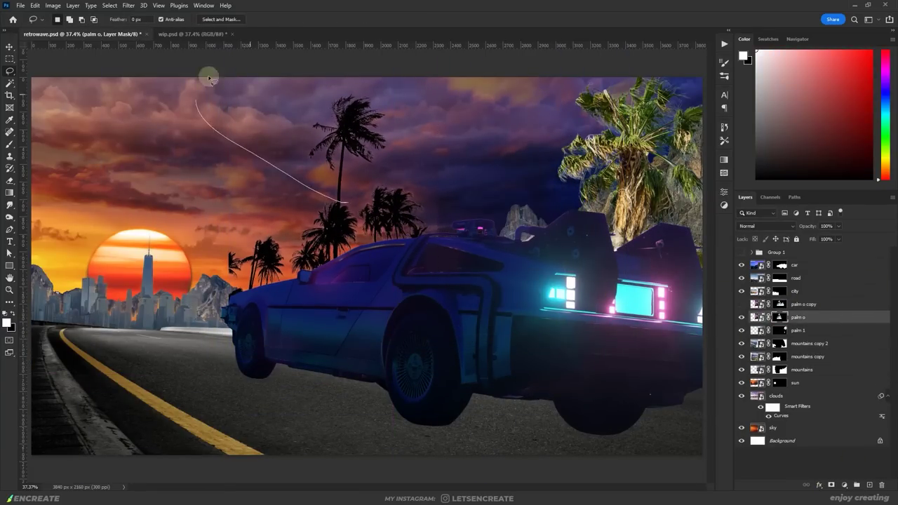
Hide the tall palm from the silhouettes, place another copy, and move city below the palms
drag(208, 76, 421, 202)
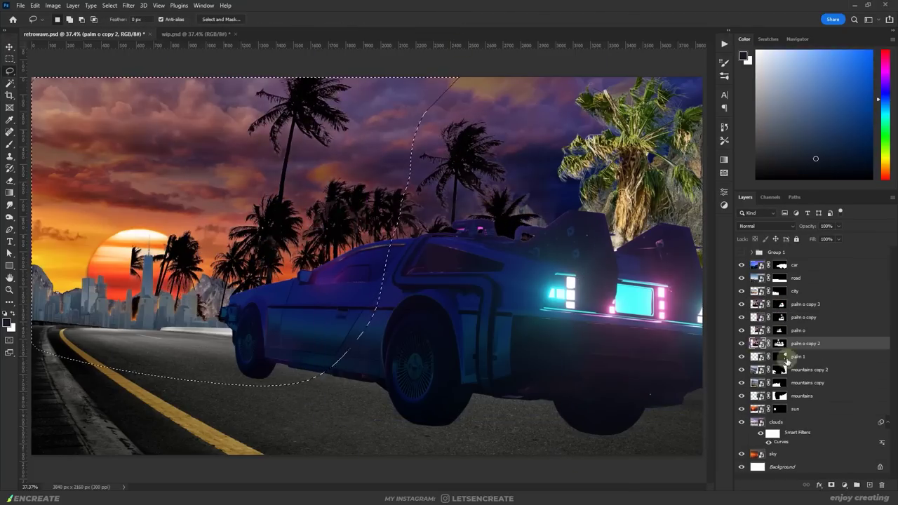
drag(379, 169, 364, 148)
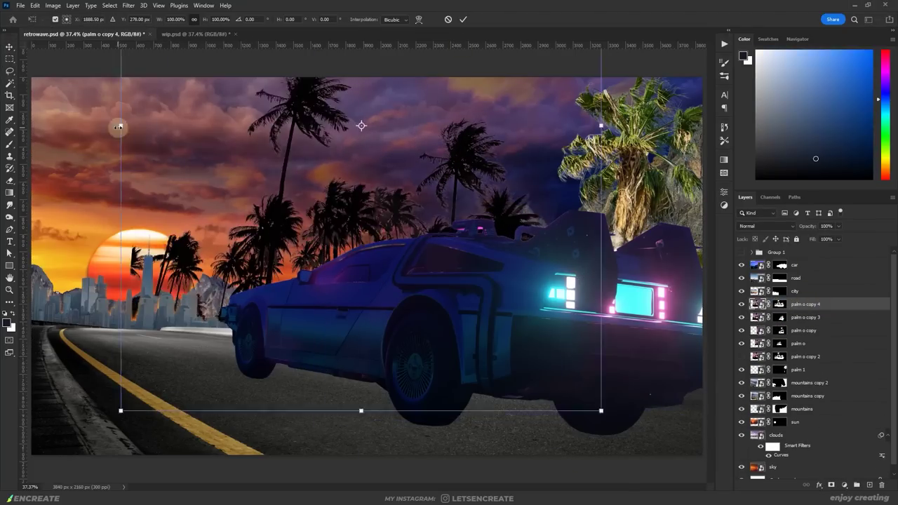
key(Return)
drag(795, 291, 807, 382)
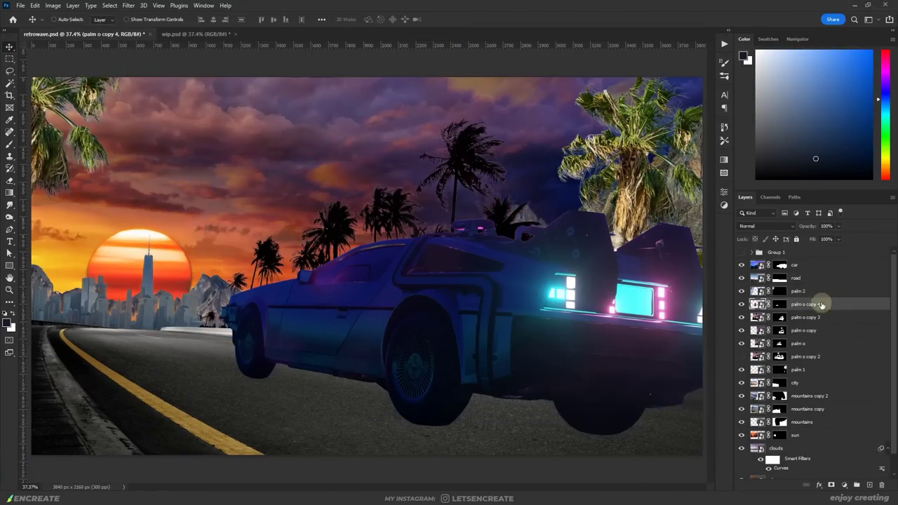
Place the palms-on-white image, mask out its white background via Color Range, and tighten the mask with Levels
click(459, 17)
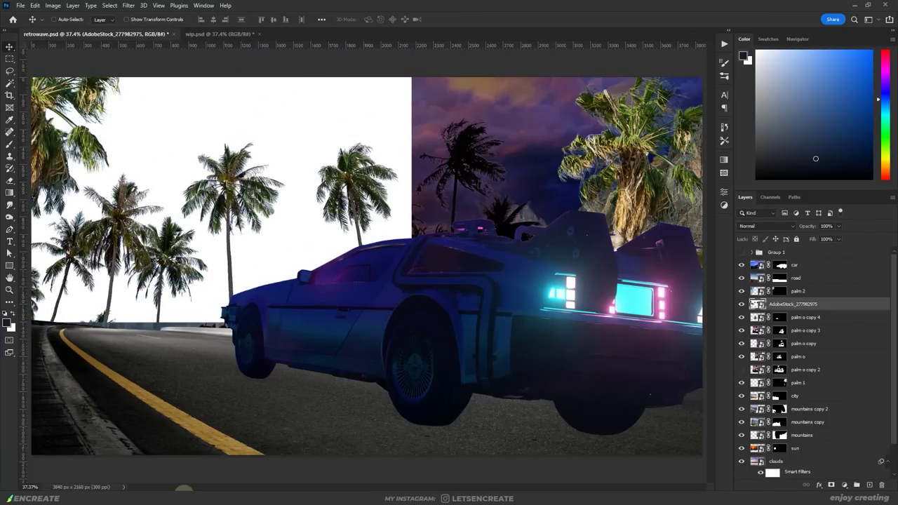
click(109, 5)
click(133, 106)
click(270, 201)
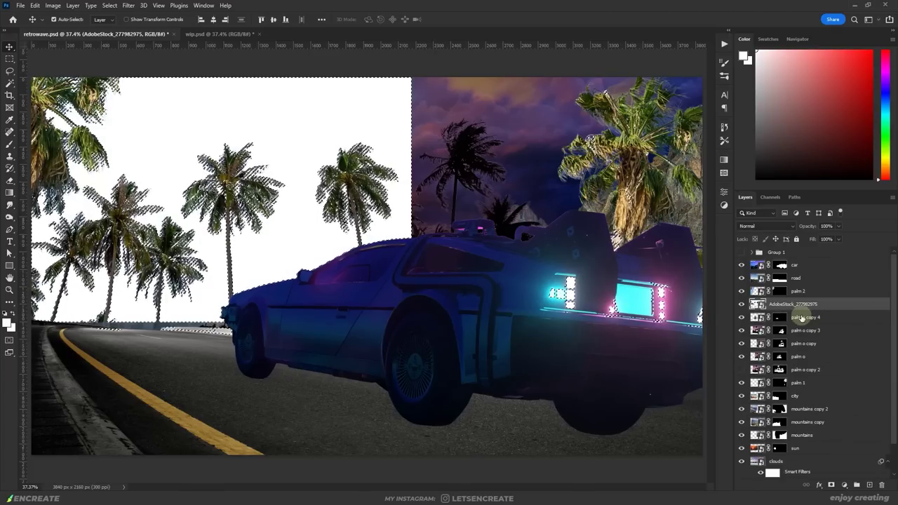
alt+click(831, 484)
key(ctrl+l)
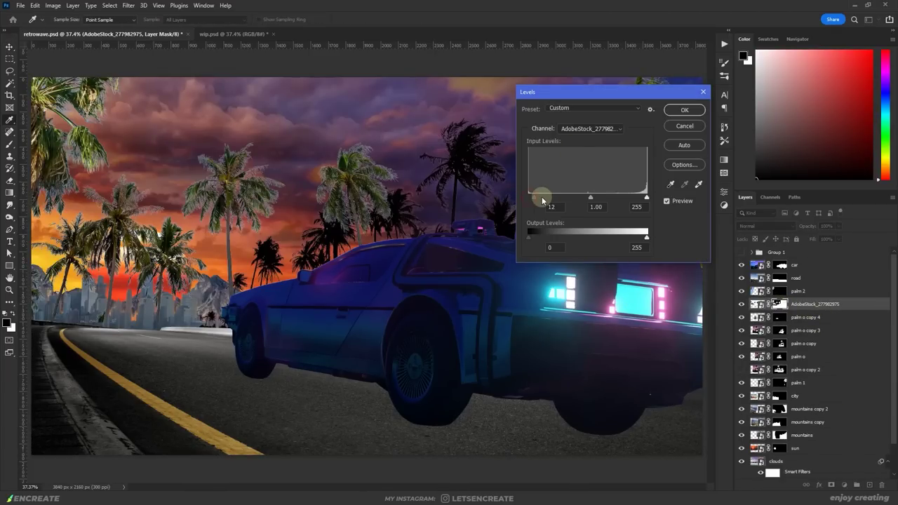
drag(542, 201, 573, 205)
key(Return)
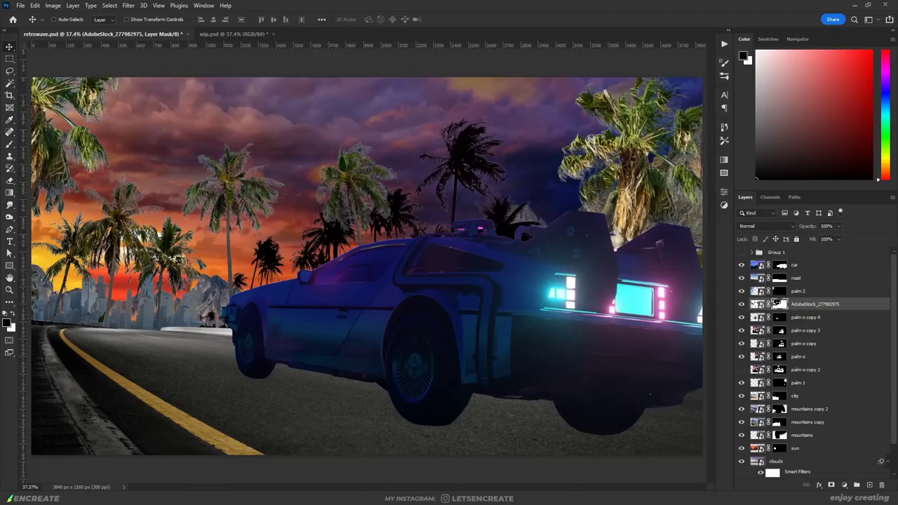
Rotate and scale the masked palms layer
key(ctrl+t)
drag(161, 106, 105, 189)
key(Return)
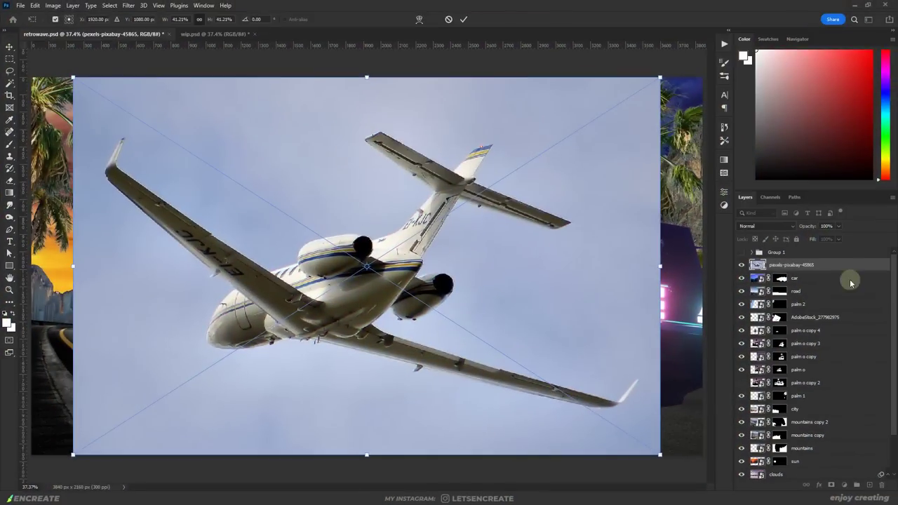
Select the airplane with Select > Subject, refine in Quick Mask, and mask out its sky
click(110, 5)
click(130, 114)
key(q)
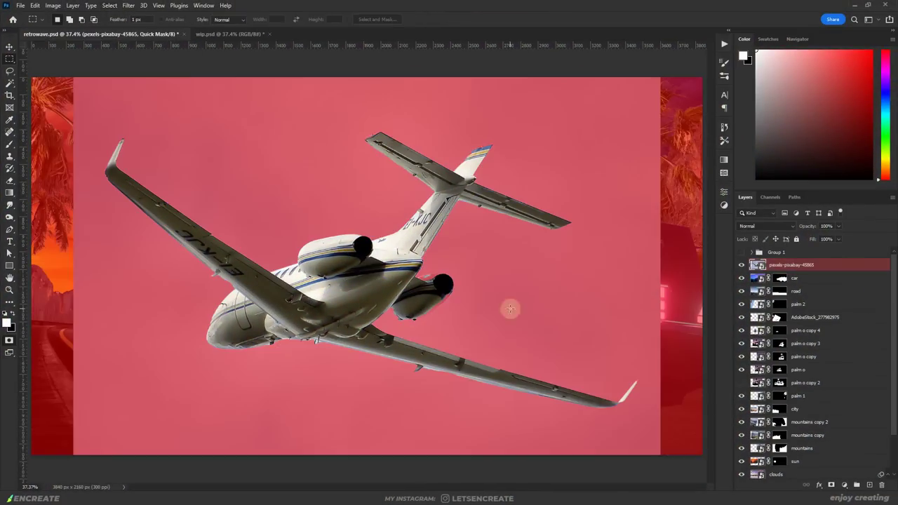
key(b)
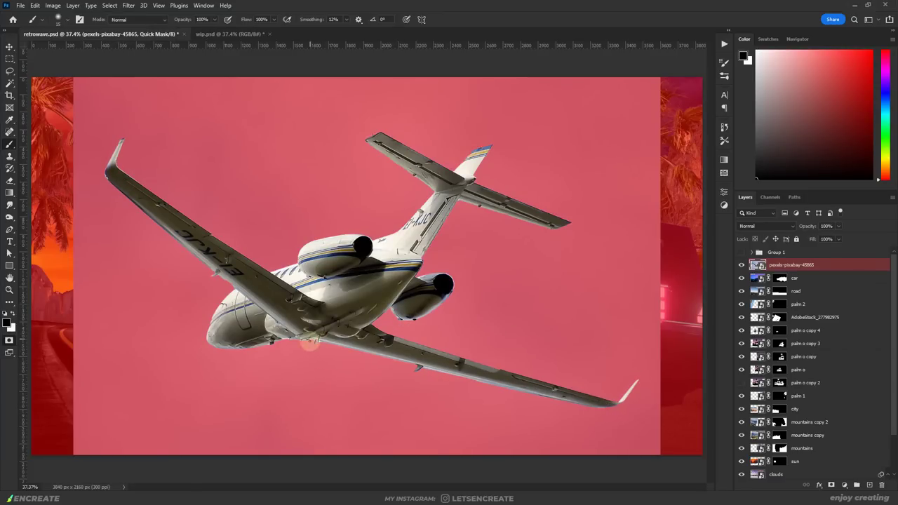
key(q)
click(831, 485)
Shrink the airplane and place it in the sky above the sun
key(ctrl+t)
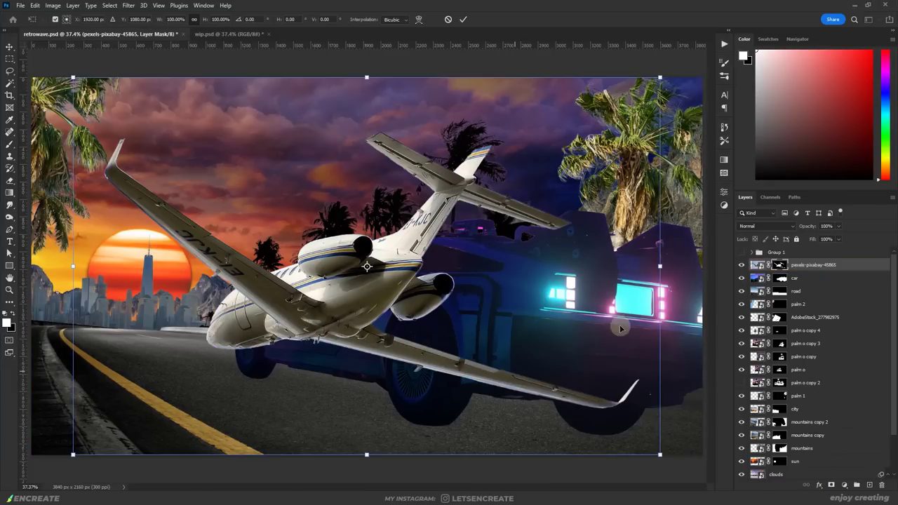
mouse_move(662, 268)
mouse_down()
mouse_move(333, 306)
mouse_move(168, 275)
mouse_move(286, 157)
mouse_move(266, 140)
mouse_move(243, 181)
mouse_move(258, 163)
mouse_move(250, 164)
mouse_up()
key(Return)
key(ctrl+t)
key(Return)
key(b)
key(ctrl+2)
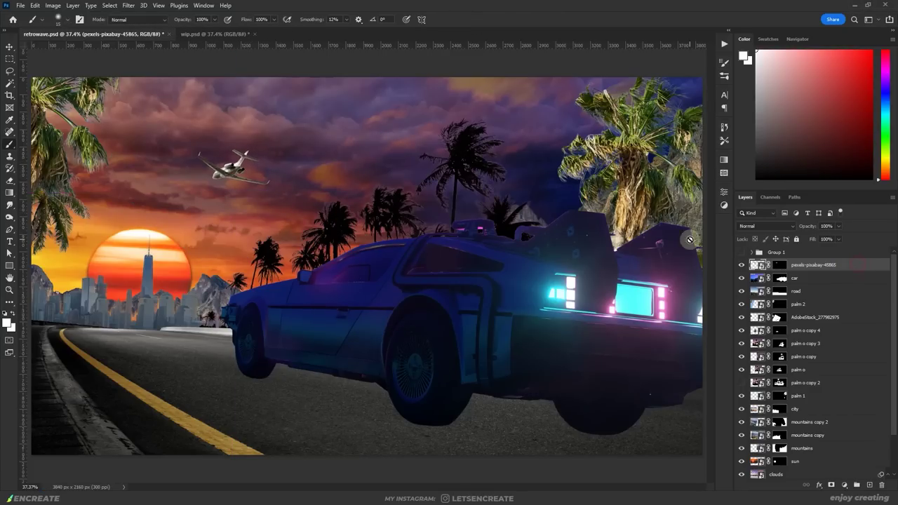
key(ctrl+t)
drag(268, 144, 260, 159)
key(Return)
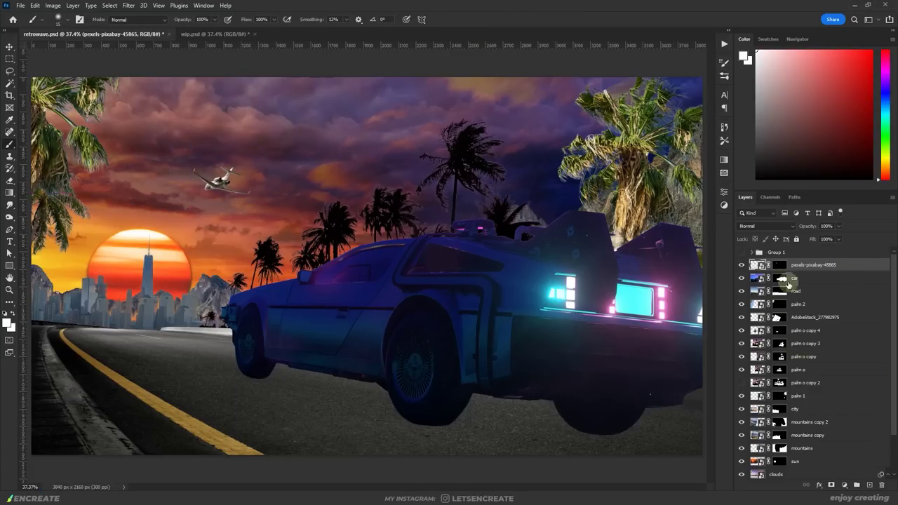
Rename the stock palm layer 'palm 3' and move it left and up
click(764, 317)
click(830, 317)
text(palm 3)
key(Return)
key(ctrl+t)
drag(241, 356, 139, 252)
key(Return)
key(ctrl+minus)
Rename the jet layer 'aeroplane' and add a Hue/Saturation layer reducing the car's saturation to -20
double_click(824, 266)
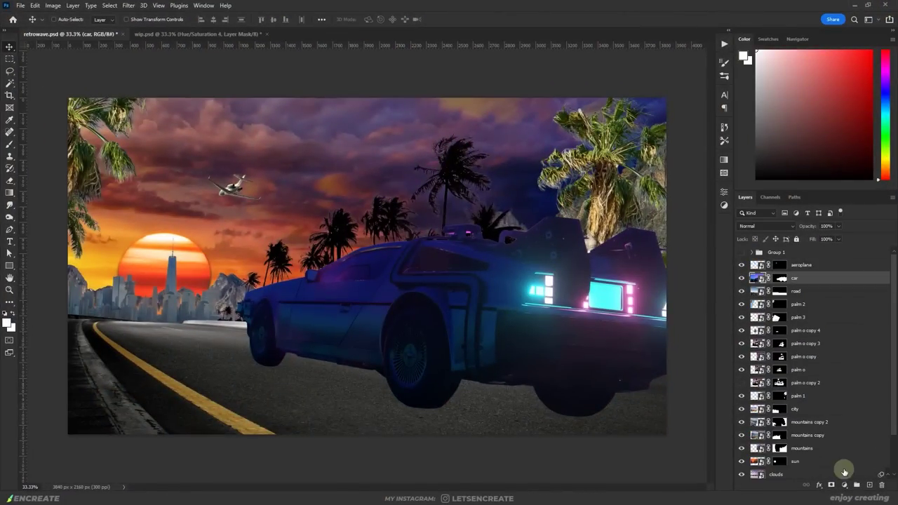
click(844, 484)
click(852, 393)
drag(640, 272, 624, 275)
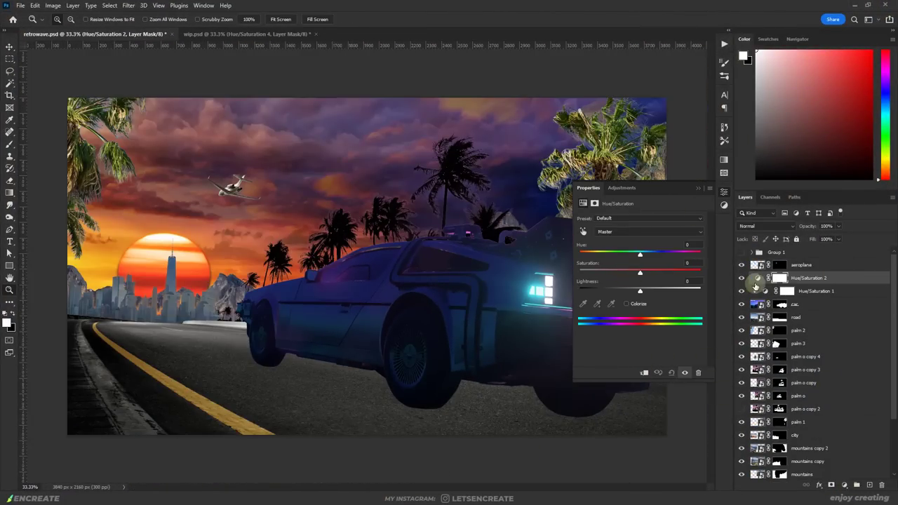
Add a second Hue/Saturation layer clipped to the car, shifting Cyans hue by +172 to pink
alt+click(755, 284)
click(548, 271)
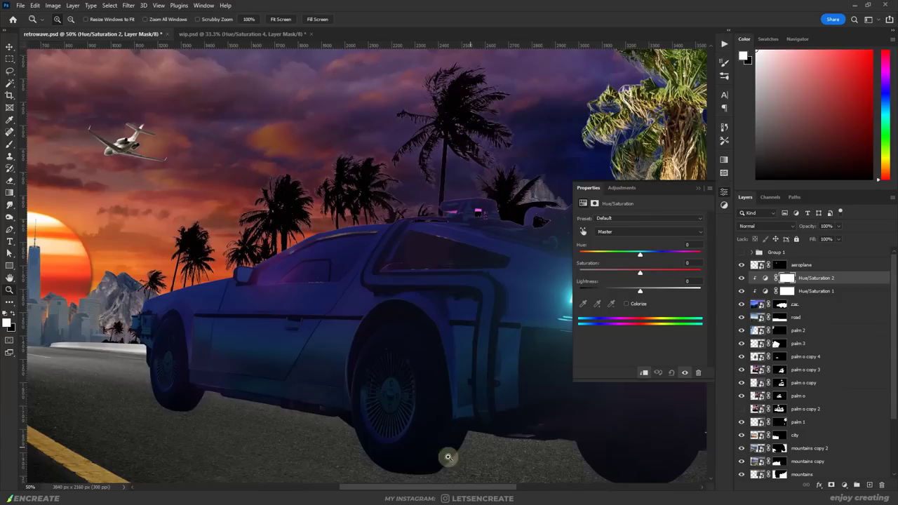
click(646, 231)
click(640, 258)
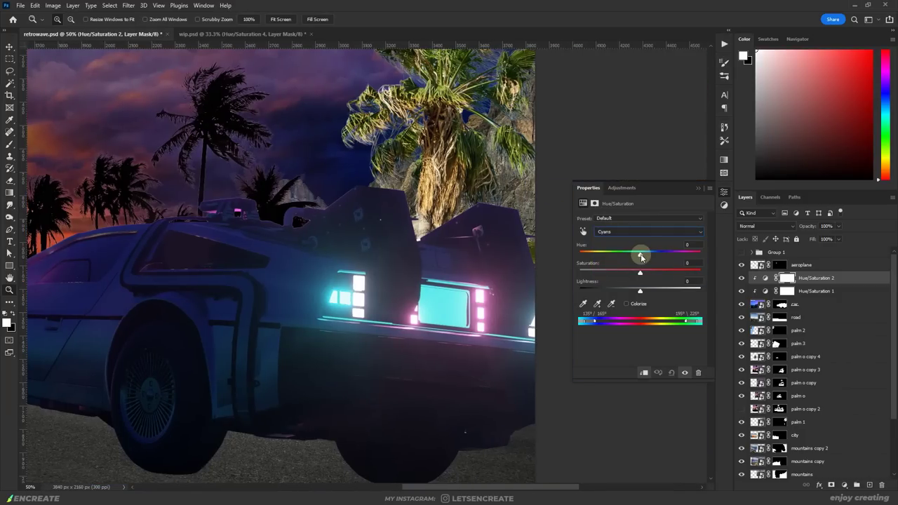
drag(640, 258, 698, 257)
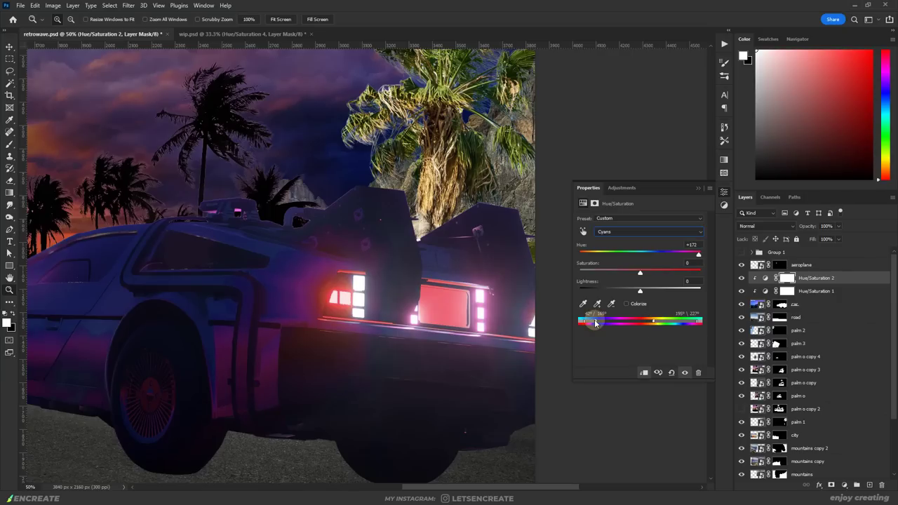
drag(594, 323, 600, 322)
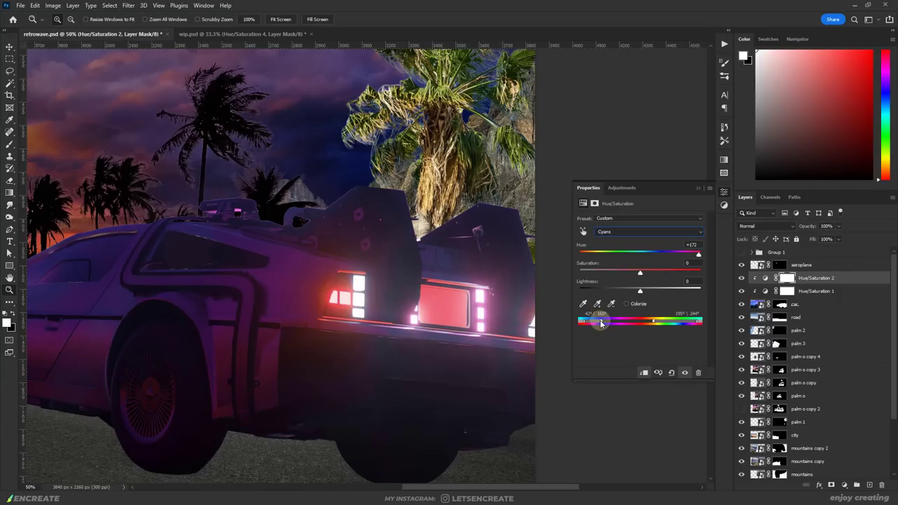
Invert the adjustment's mask and paint the pink back onto the car's lights
click(785, 278)
key(ctrl+i)
key(b)
mouse_move(337, 294)
mouse_down()
mouse_move(379, 302)
mouse_move(476, 293)
mouse_up()
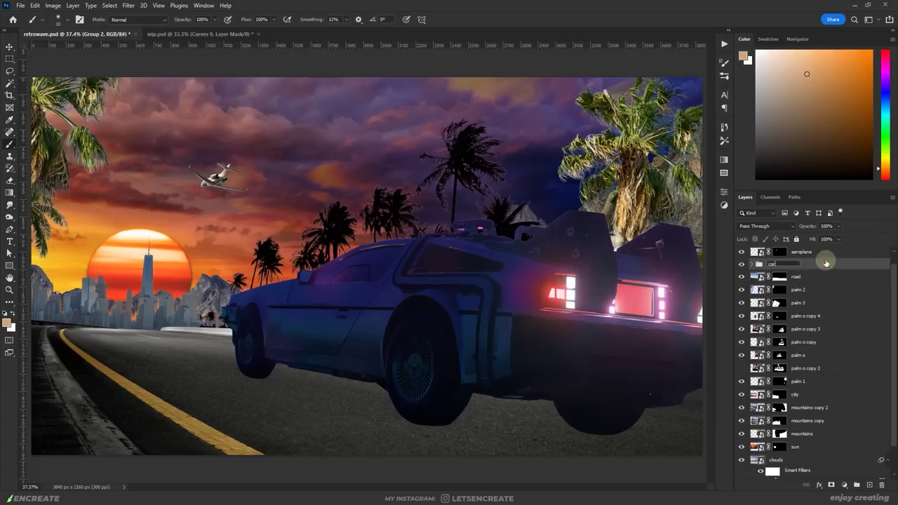
Set the shadow layer to Multiply, paint a soft dark shadow under the car, and group the layers
click(813, 315)
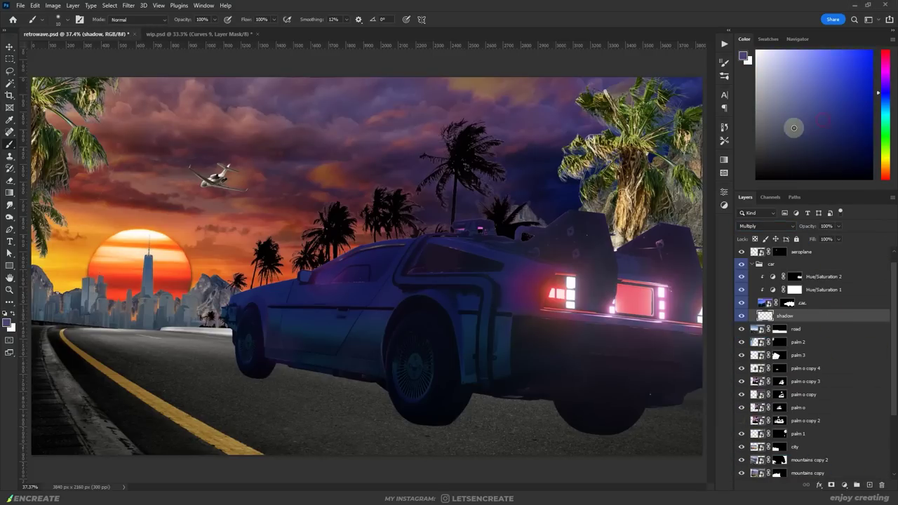
click(64, 18)
click(456, 424)
mouse_move(294, 379)
mouse_down()
mouse_move(398, 400)
mouse_move(272, 375)
mouse_up()
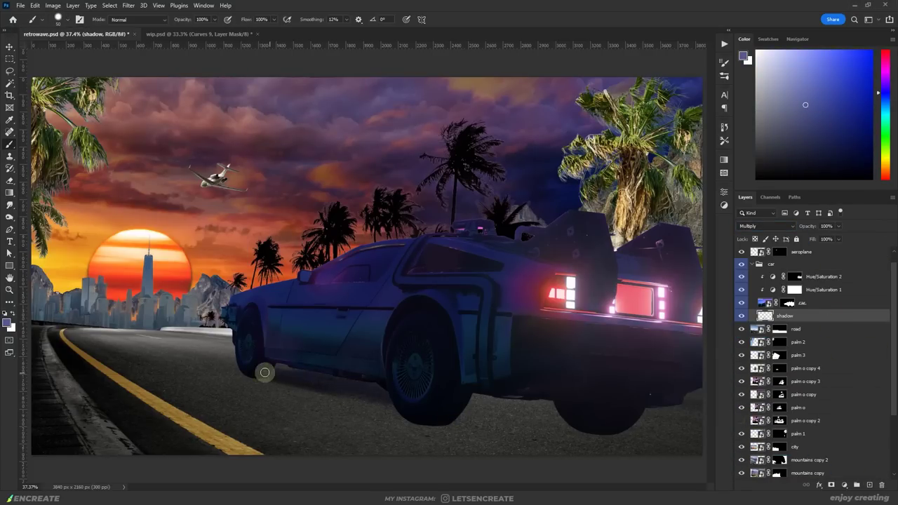
drag(423, 419, 535, 442)
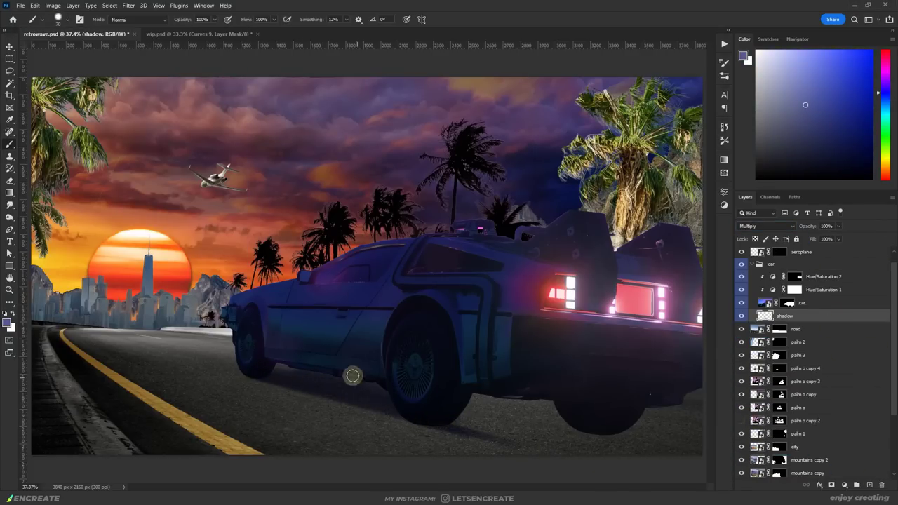
mouse_move(371, 383)
mouse_down()
mouse_move(474, 426)
mouse_move(653, 464)
mouse_move(438, 409)
mouse_move(484, 407)
mouse_move(415, 381)
mouse_move(600, 398)
mouse_move(669, 438)
mouse_up()
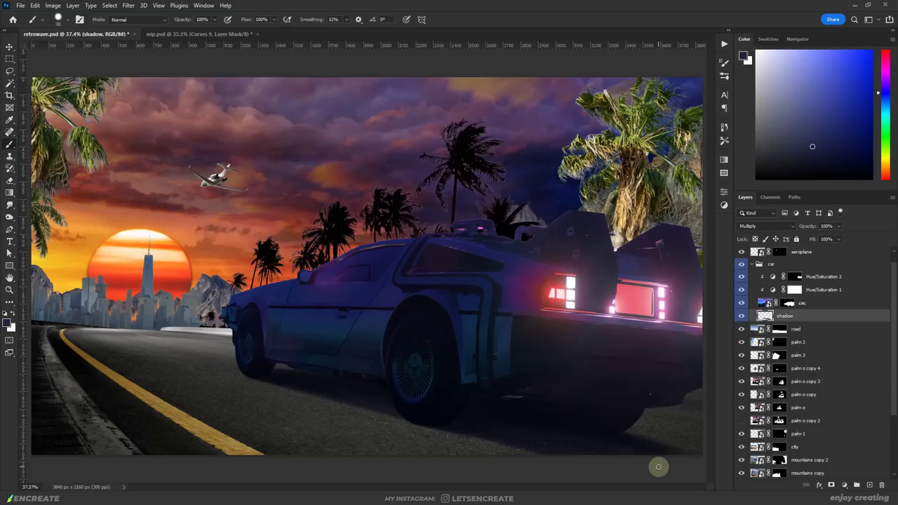
key(ctrl+g)
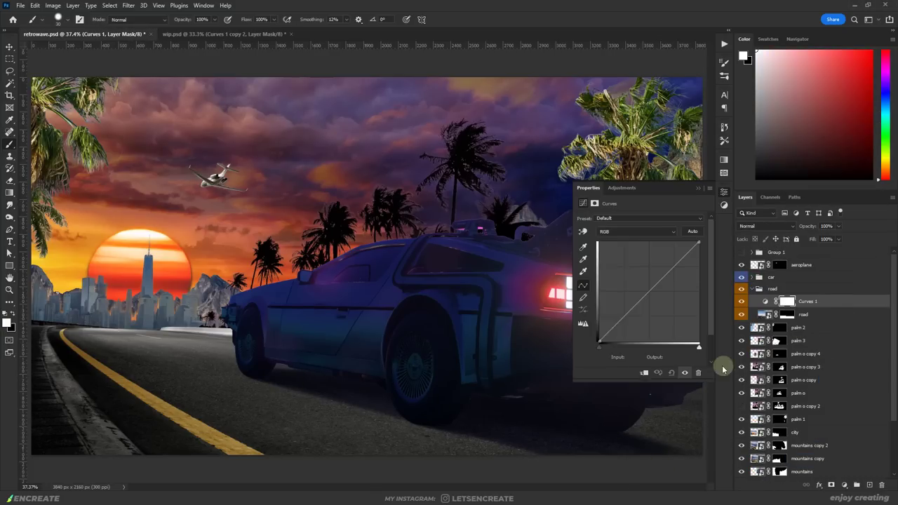
Add a Curves layer clipped to the road that darkens RGB, lifts Blue shadows and lowers Green highlights
click(650, 289)
drag(650, 290, 660, 297)
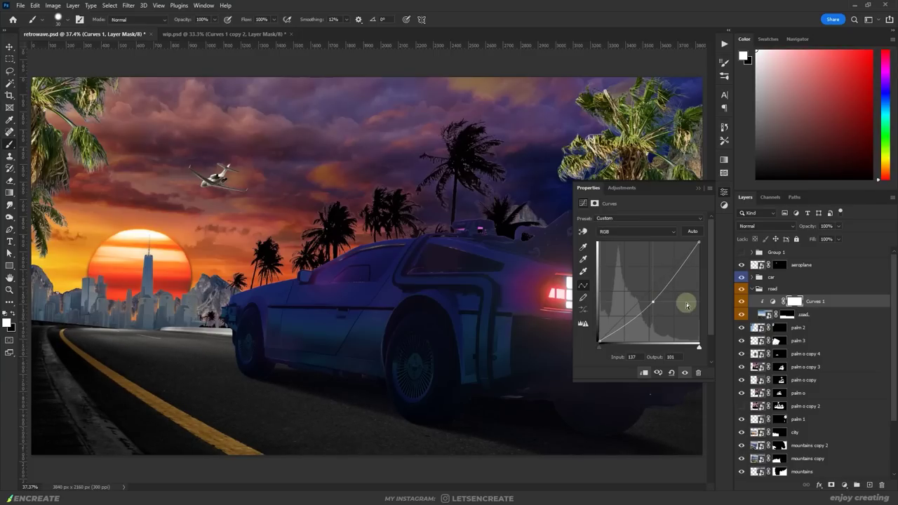
click(627, 232)
click(627, 270)
drag(598, 343, 596, 299)
click(638, 288)
click(617, 232)
click(627, 260)
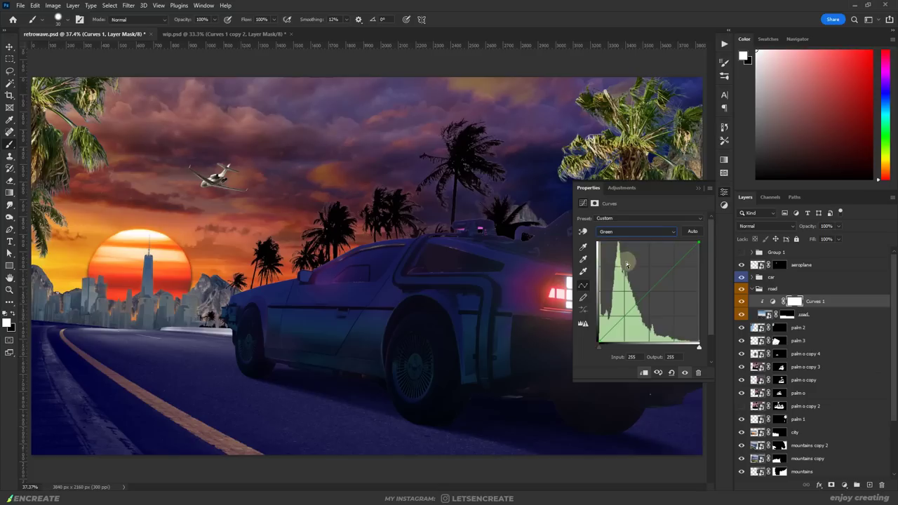
click(650, 292)
drag(699, 243, 700, 265)
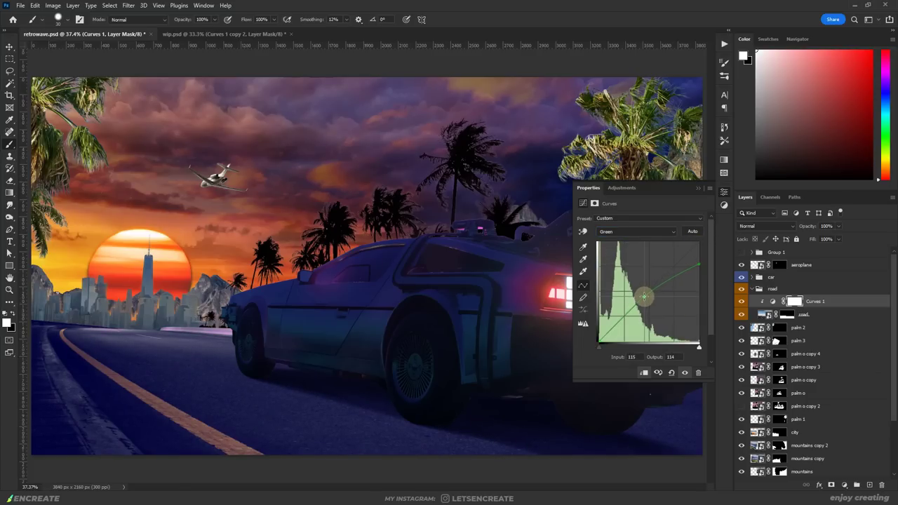
click(612, 232)
On the sky Curves, lower the highlights, lift the blacks, add Blue to shadows and pull Green from highlights
click(623, 251)
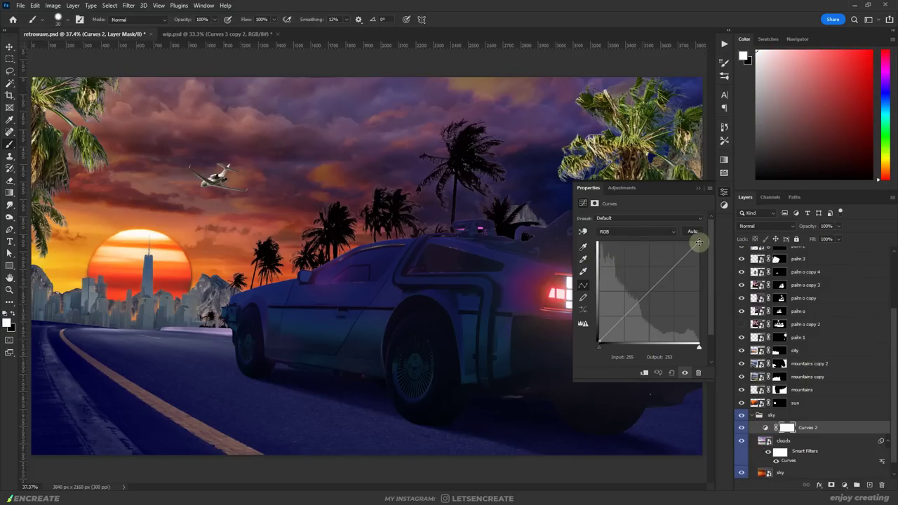
drag(701, 245, 712, 259)
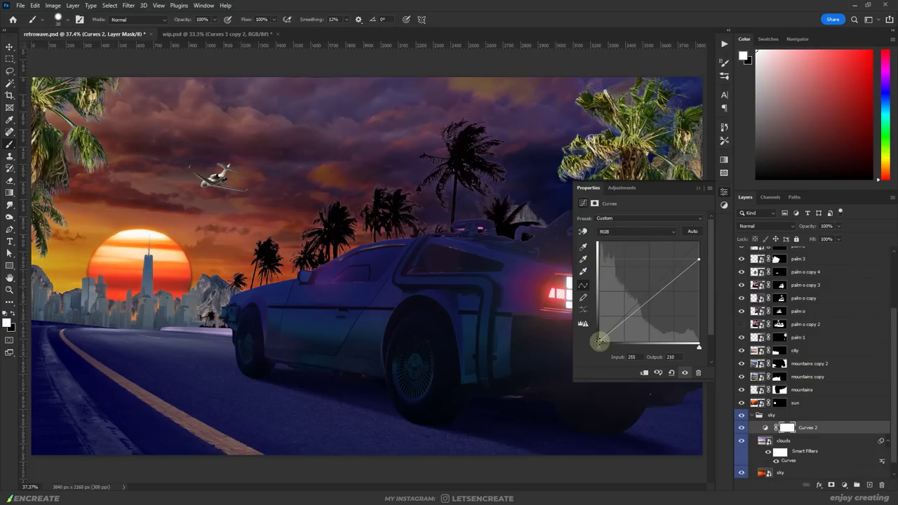
drag(600, 341, 597, 317)
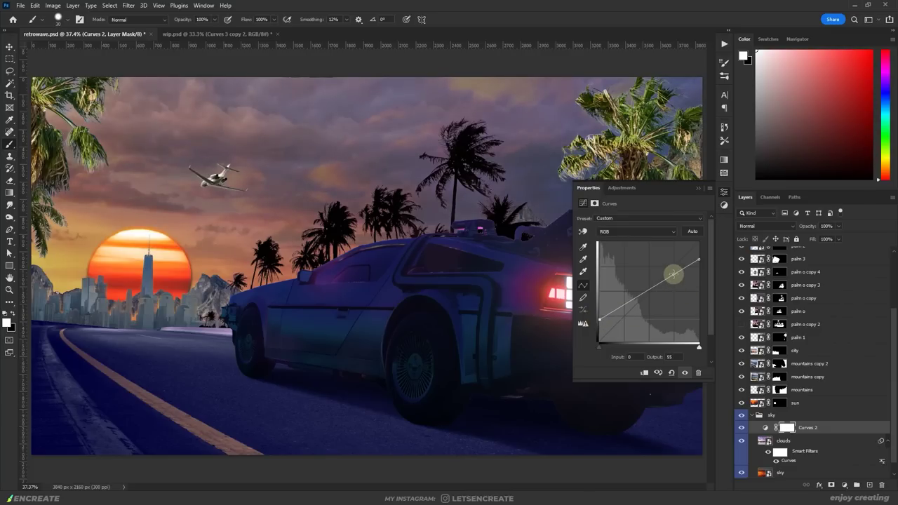
drag(672, 274, 674, 267)
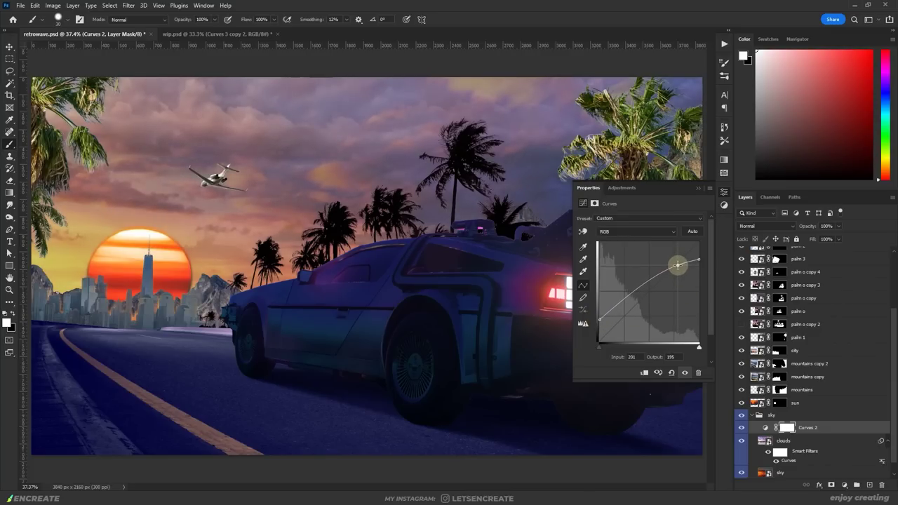
click(636, 232)
click(625, 263)
drag(600, 341, 575, 306)
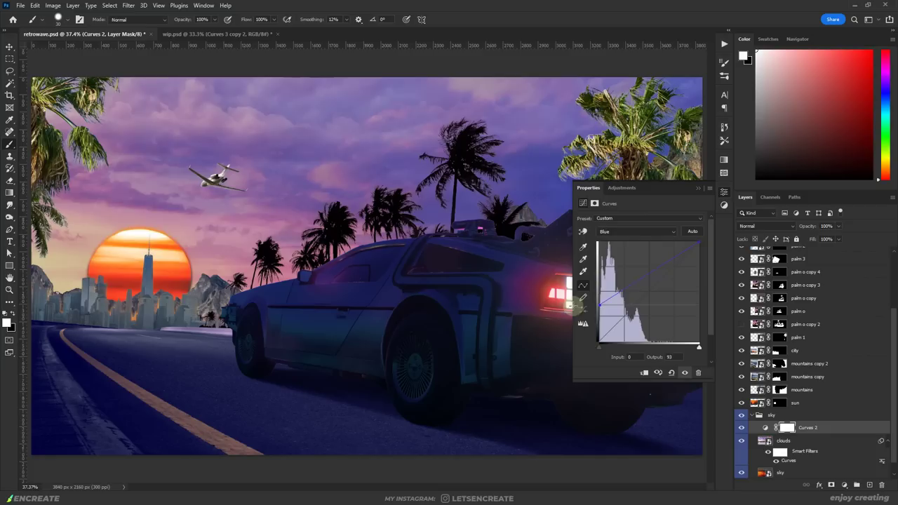
click(636, 231)
click(624, 255)
drag(699, 244, 731, 284)
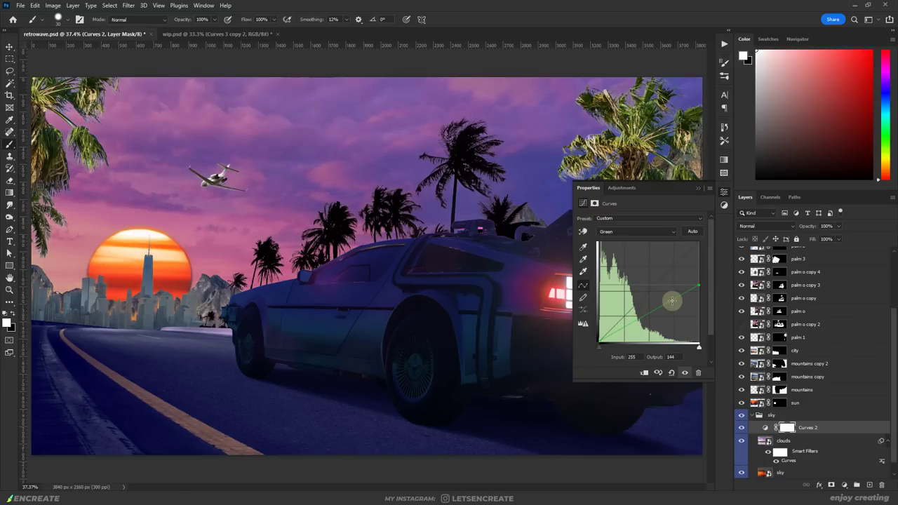
drag(671, 301, 669, 291)
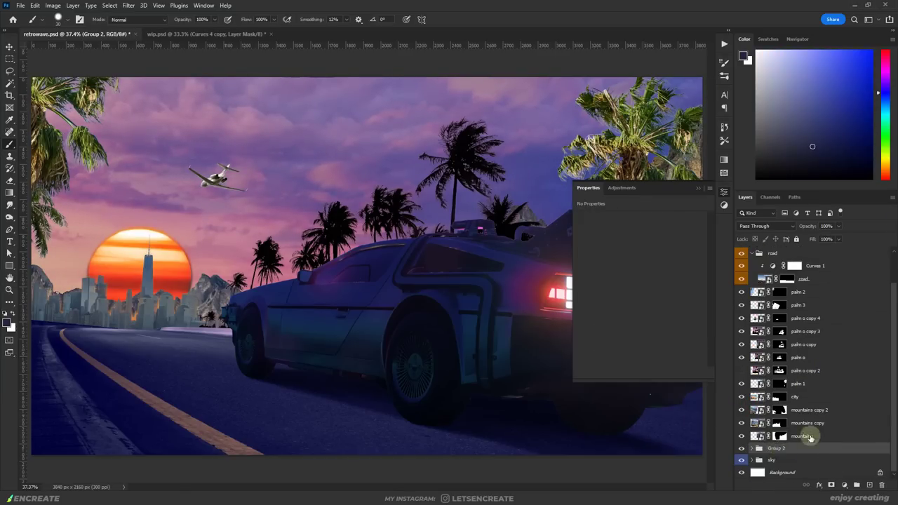
Label the sun group yellow and brighten the sun's Curves, pushing more red into it
right_click(845, 448)
click(827, 408)
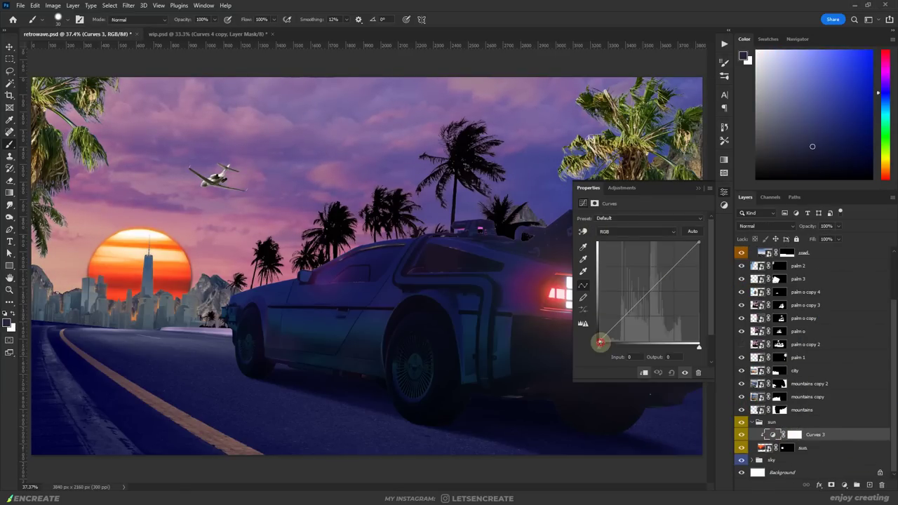
drag(599, 342, 660, 306)
click(636, 231)
click(631, 265)
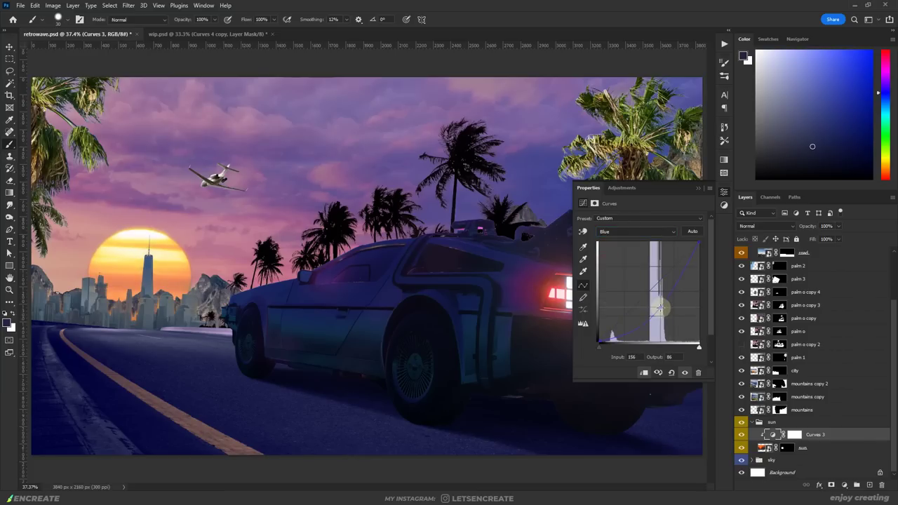
click(636, 231)
click(631, 244)
drag(665, 275, 667, 239)
click(698, 188)
Group the aeroplane layer and add a clipped Curves that darkens its highlights and midtones
scroll(799, 294, up, 2)
click(799, 266)
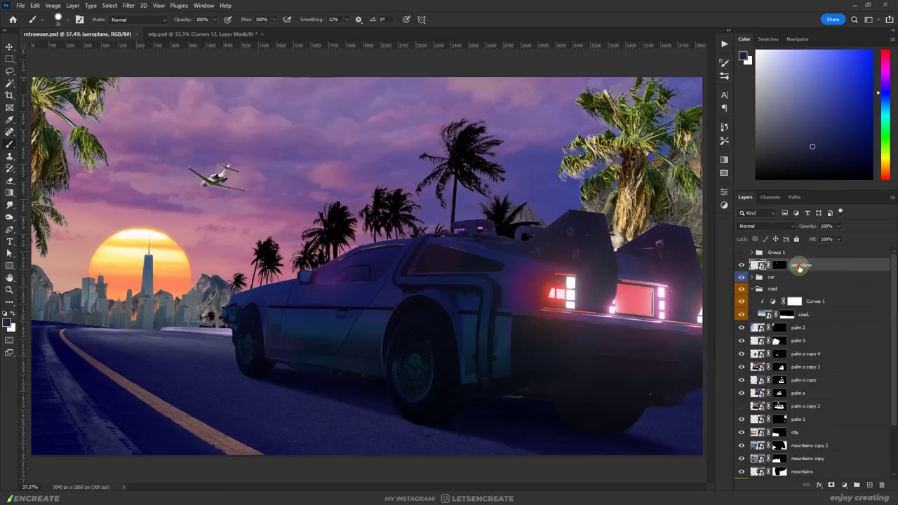
key(ctrl+g)
key(F2)
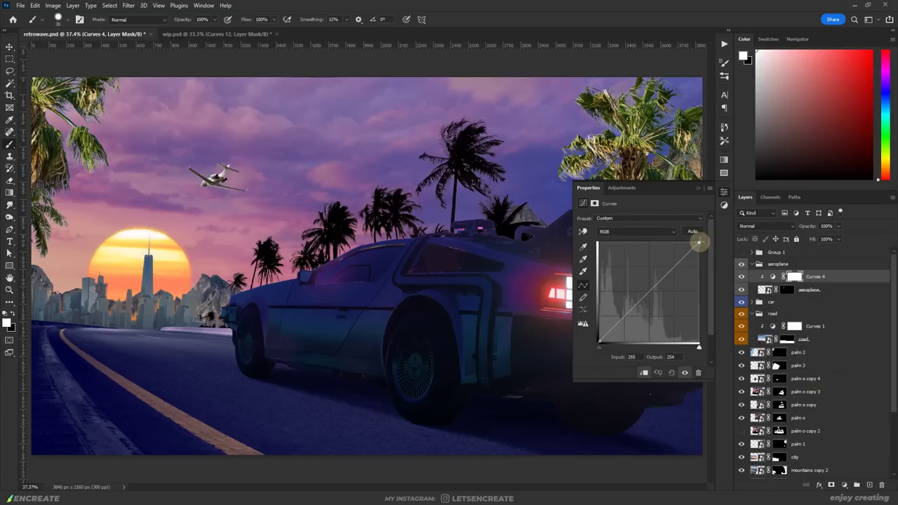
drag(698, 242, 699, 282)
drag(598, 341, 589, 326)
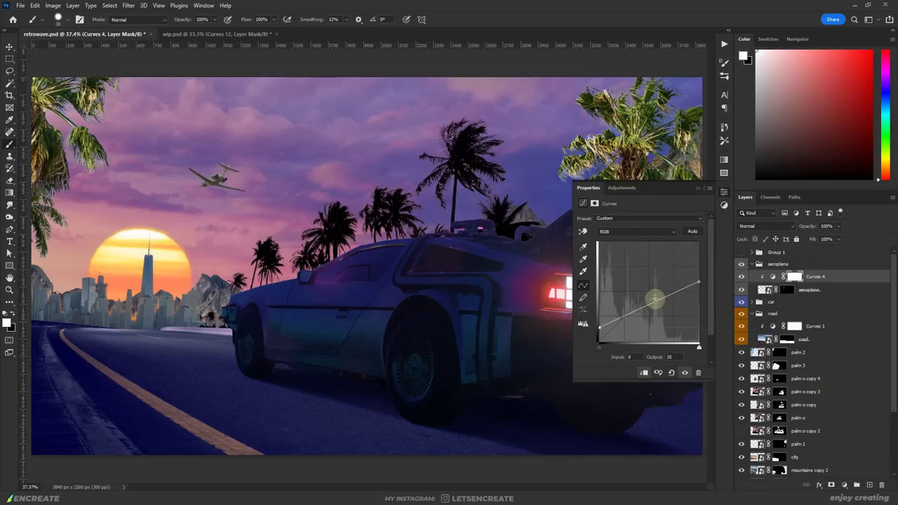
drag(654, 299, 666, 303)
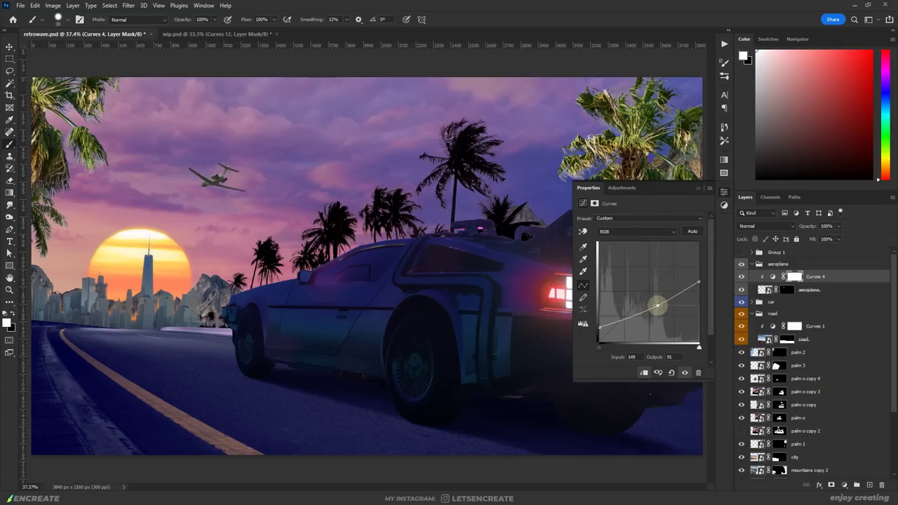
On the aeroplane Curves, lower Green highlights to output 88 and Red highlights to 148
click(636, 232)
click(617, 263)
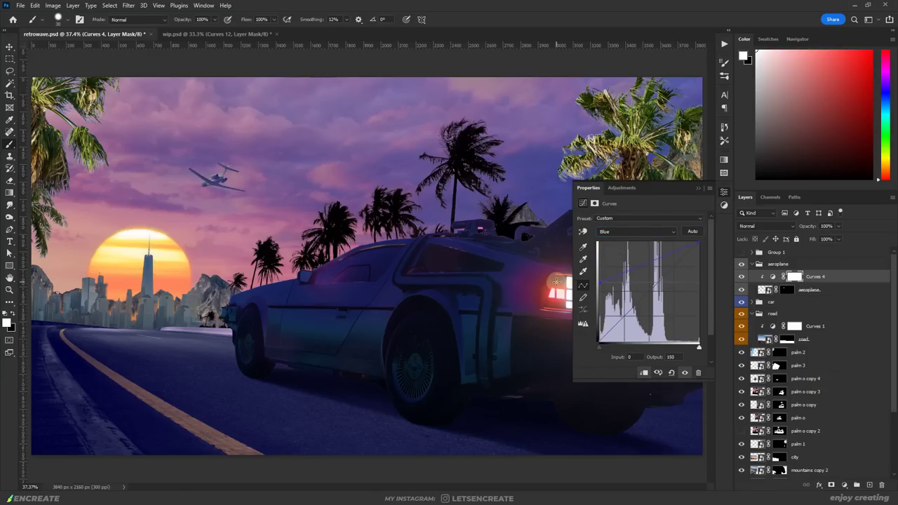
click(636, 231)
click(617, 252)
drag(698, 242, 739, 306)
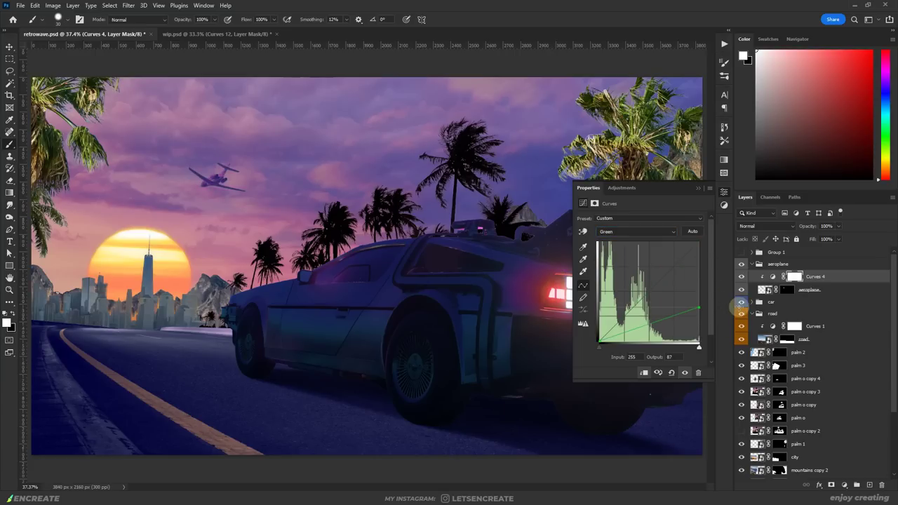
click(639, 233)
click(617, 242)
drag(698, 242, 738, 286)
key(alt+2)
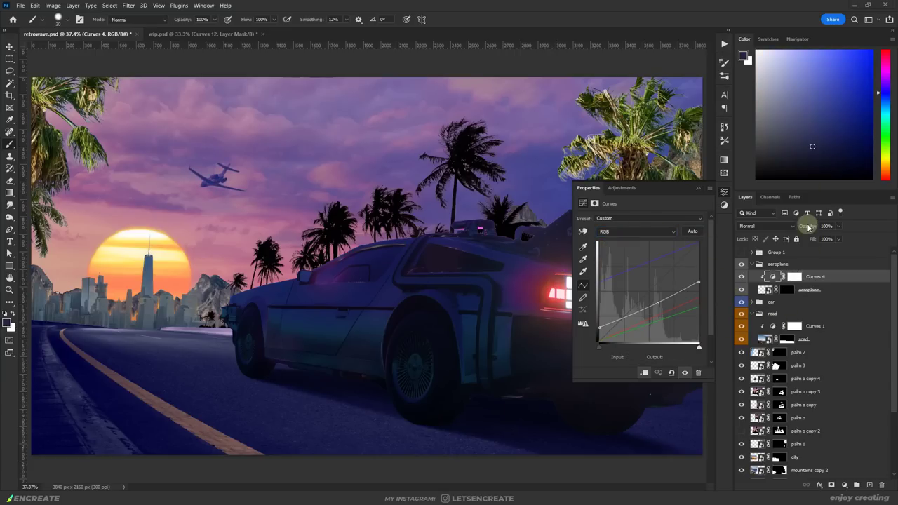
Add a Curves clipped to the city layer, raising RGB and Blue black points and lowering Green highlights
click(855, 280)
click(814, 434)
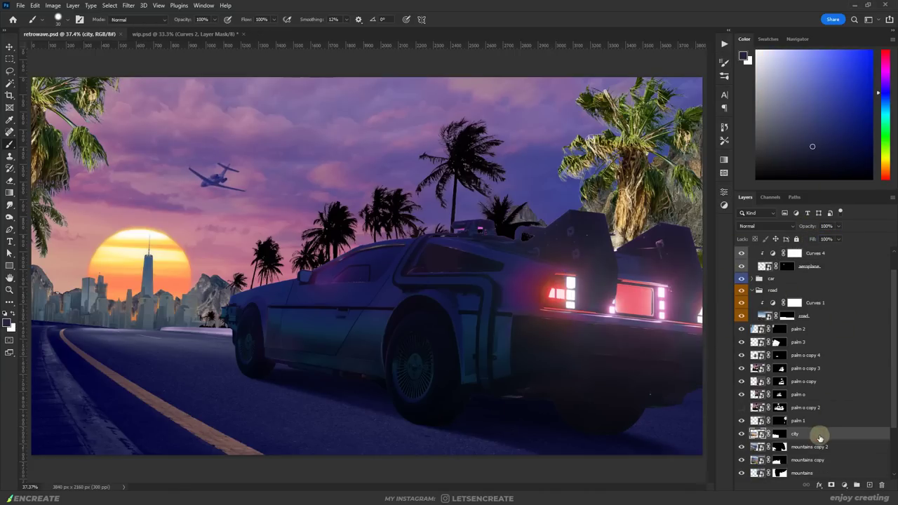
scroll(835, 404, down, 1)
key(ctrl+m)
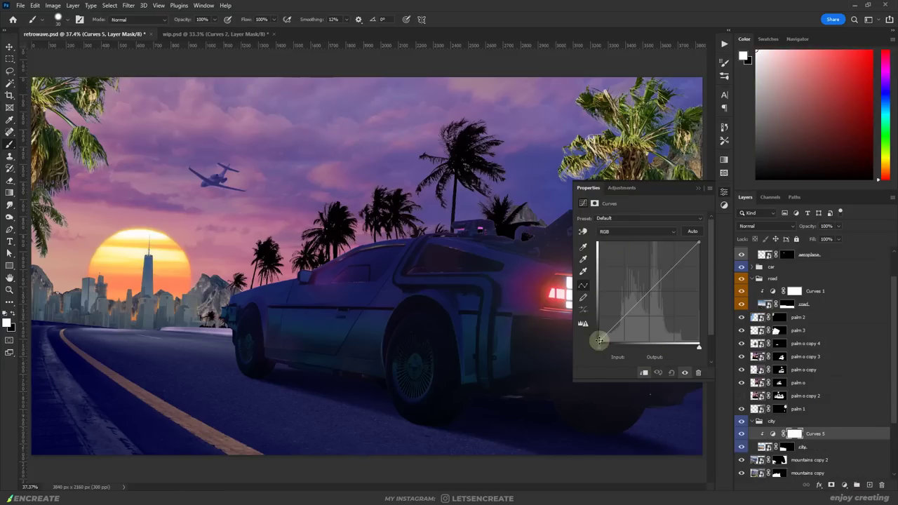
drag(597, 343, 649, 309)
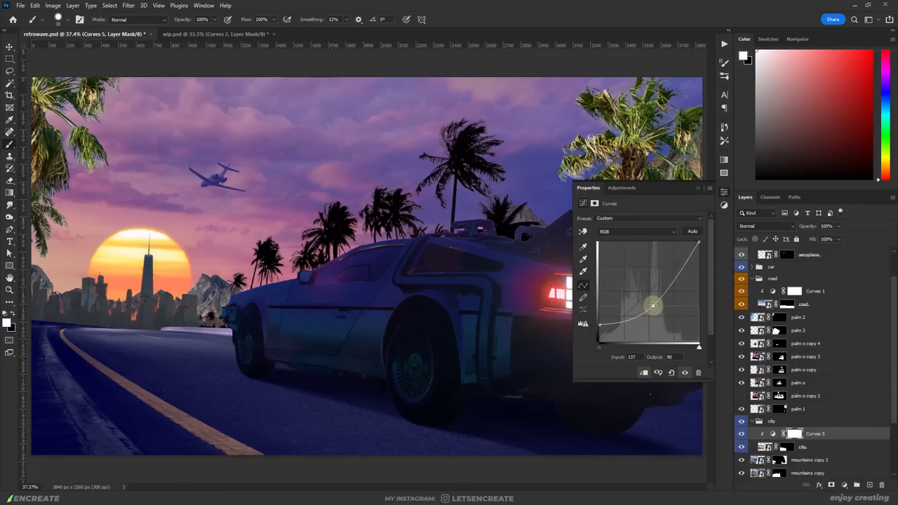
click(636, 232)
click(617, 262)
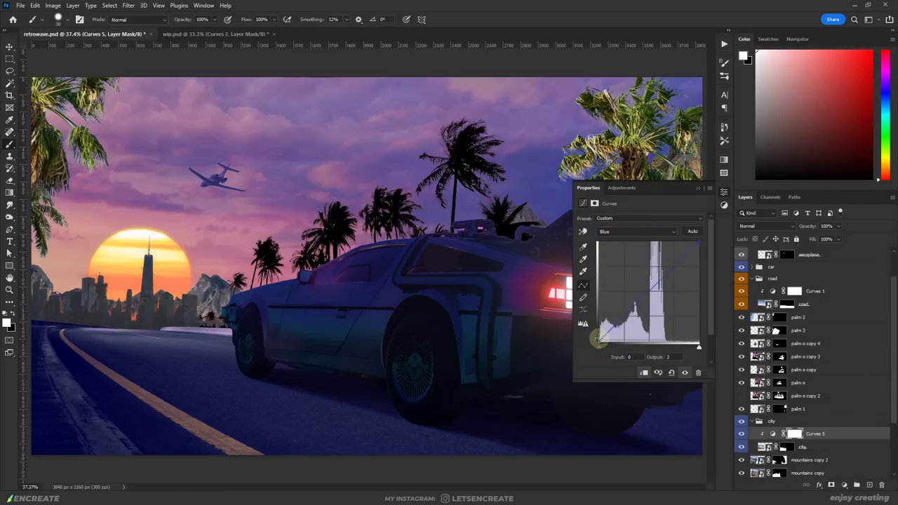
drag(597, 343, 598, 282)
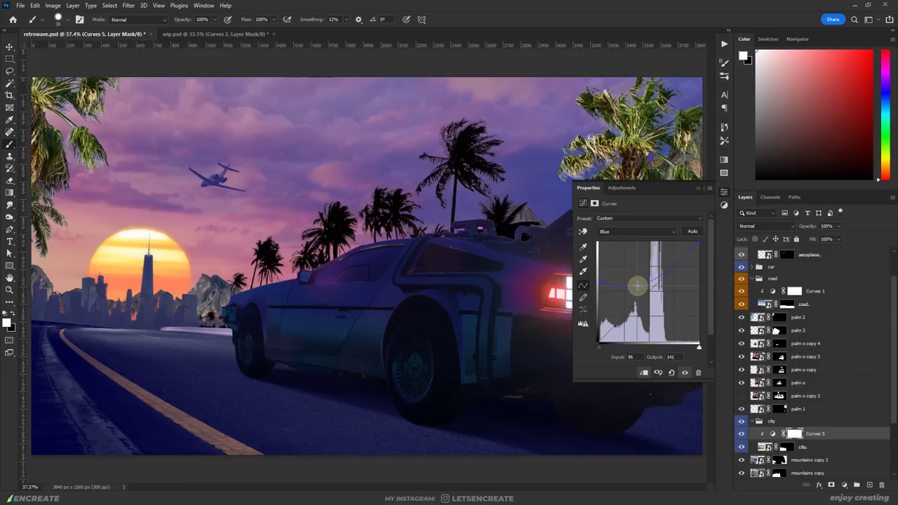
key(alt+4)
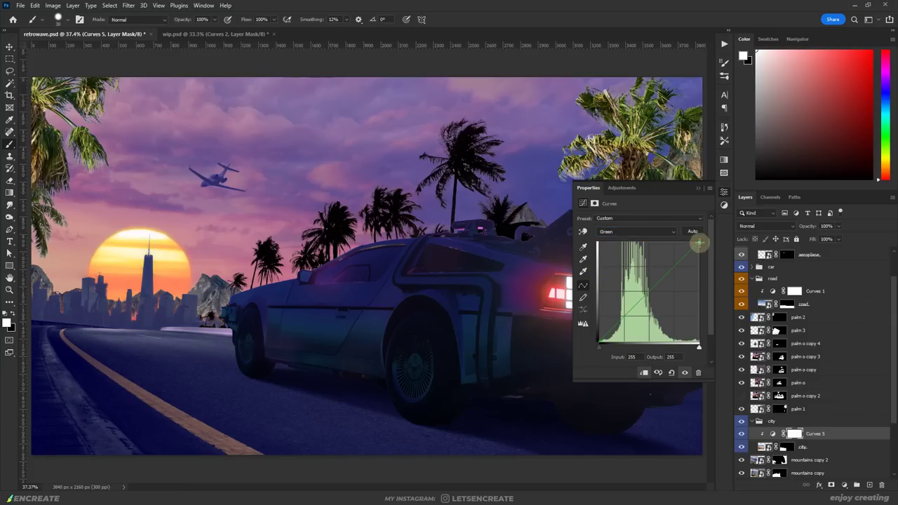
drag(699, 242, 717, 290)
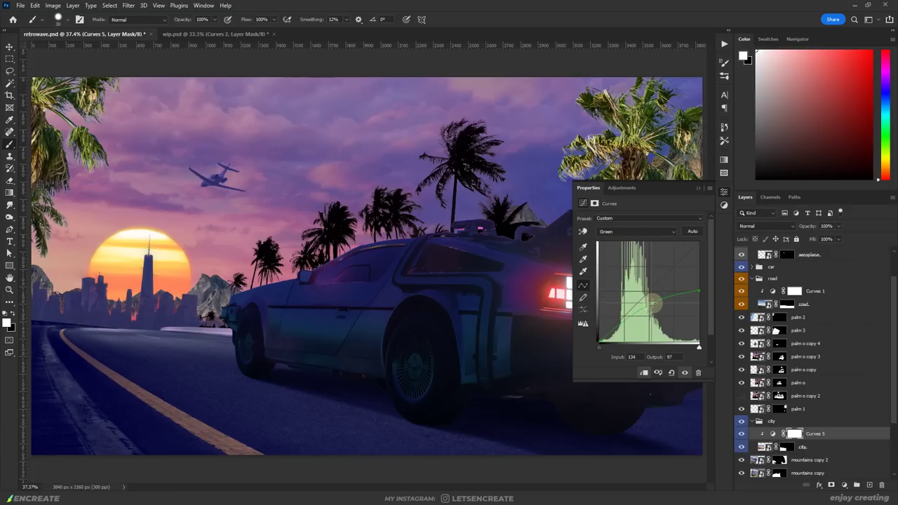
click(806, 459)
Group the mountain layers and add a Curves that lifts the black point and darkens midtones
scroll(816, 359, down, 2)
key(ctrl+g)
scroll(816, 358, down, 1)
click(844, 485)
click(792, 365)
drag(597, 345, 587, 301)
click(640, 279)
drag(640, 280, 654, 307)
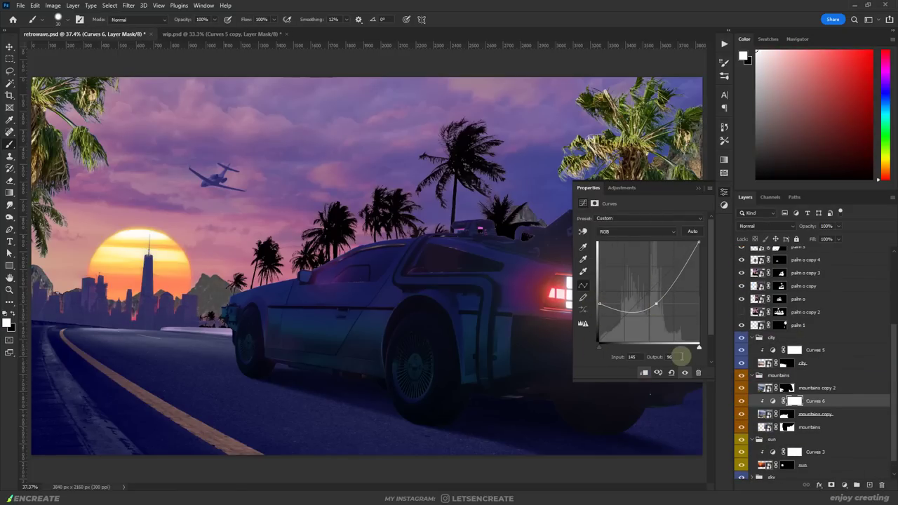
Raise the mountains' Blue shadows and review the Blue and Green channels of Curves 7
click(635, 231)
click(617, 262)
drag(598, 342, 582, 267)
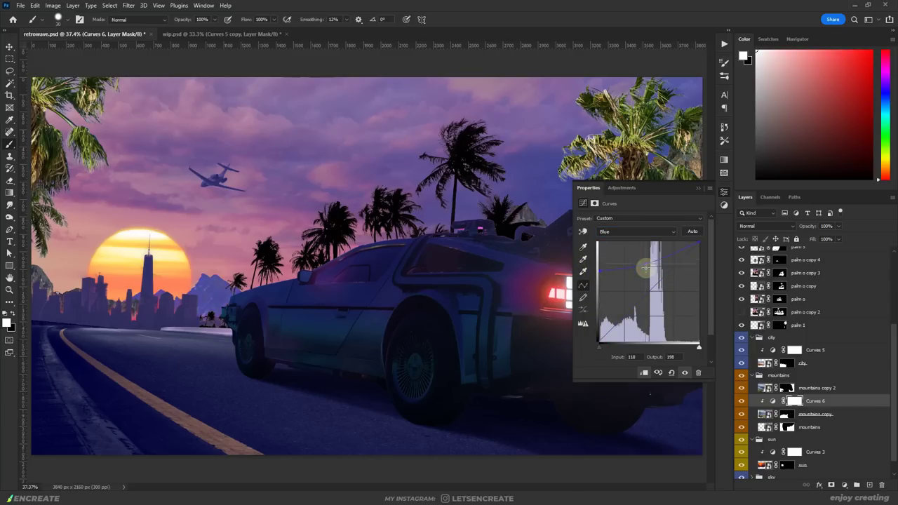
click(620, 235)
click(617, 249)
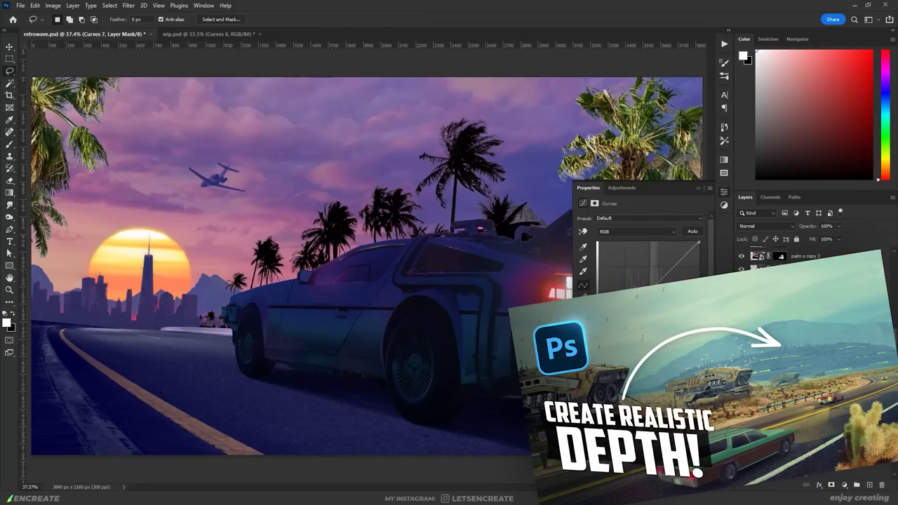
click(635, 231)
click(617, 263)
click(635, 232)
click(617, 256)
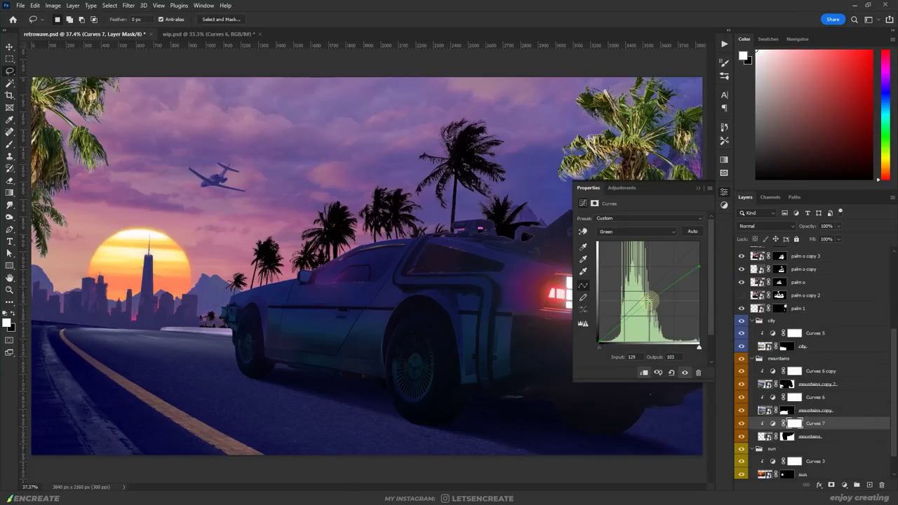
click(698, 192)
double_click(772, 423)
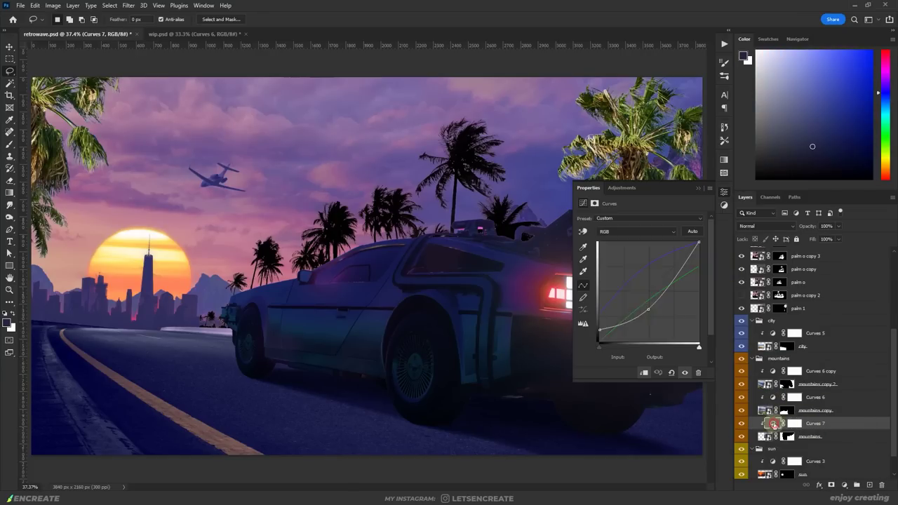
Add a Curves clipped to palm 1 that adjusts its Blue curve and raises Blue shadows
scroll(797, 357, up, 5)
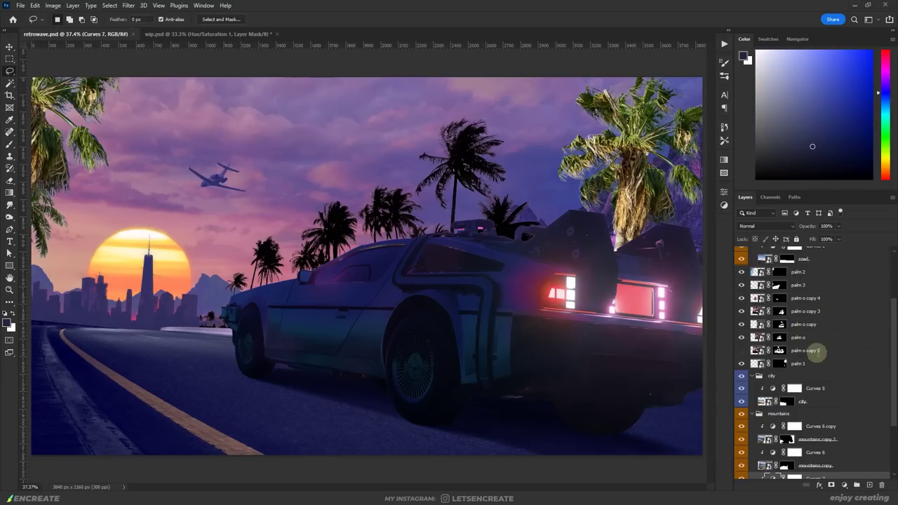
click(796, 385)
key(ctrl+m)
key(ctrl+plus)
key(alt+5)
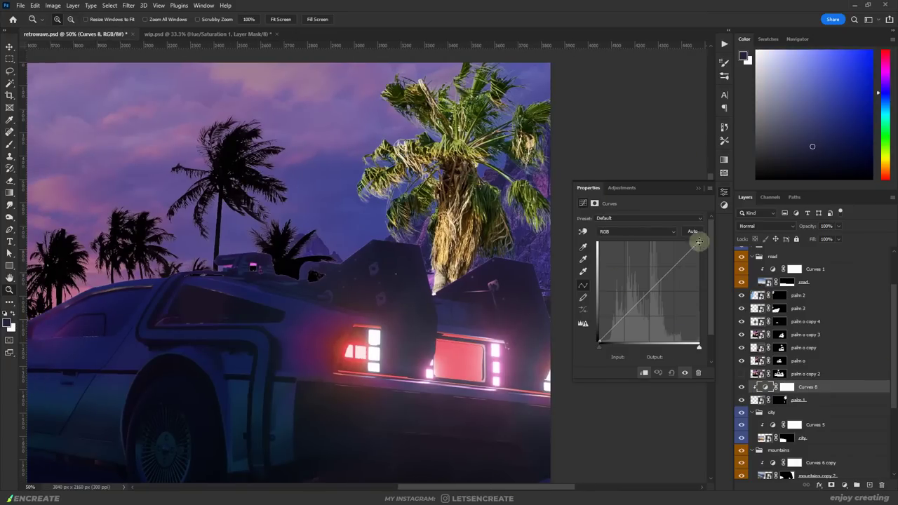
drag(701, 251, 727, 307)
drag(600, 341, 716, 259)
key(alt+4)
Add a clipped Hue/Saturation to palm 1, then group the palms and label the group green
click(801, 399)
key(ctrl+u)
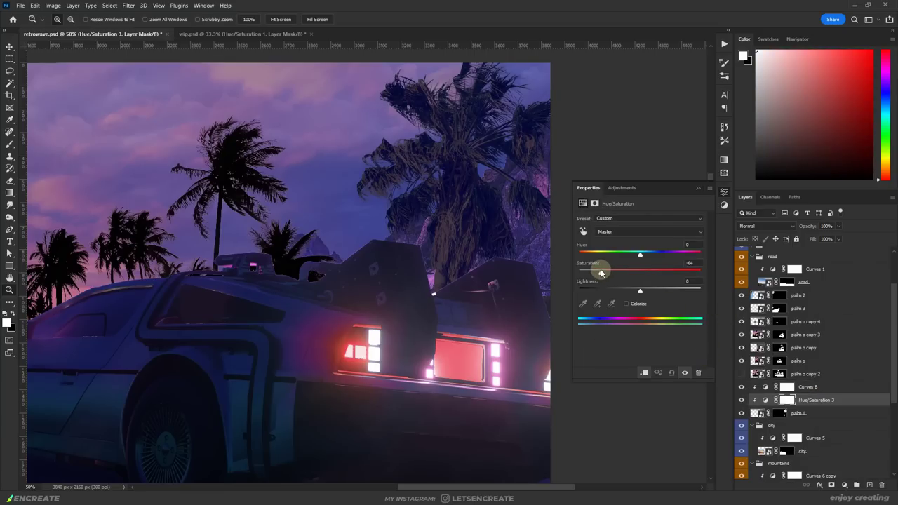
click(698, 188)
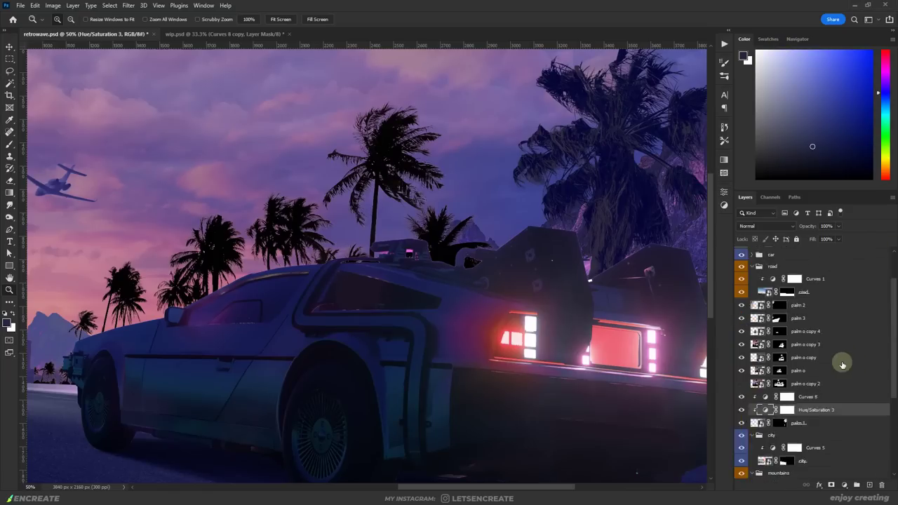
shift+click(830, 364)
key(ctrl+g)
right_click(832, 378)
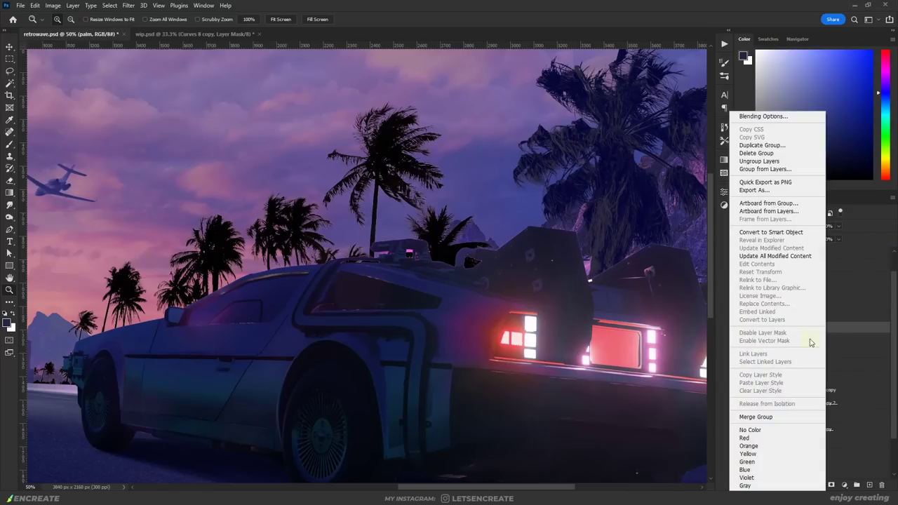
click(800, 465)
Add a Curves to the palm group that raises Blue shadows and lowers Blue midtones
click(844, 485)
click(779, 379)
key(alt+5)
drag(597, 345, 588, 307)
drag(634, 285, 649, 297)
click(636, 232)
click(617, 251)
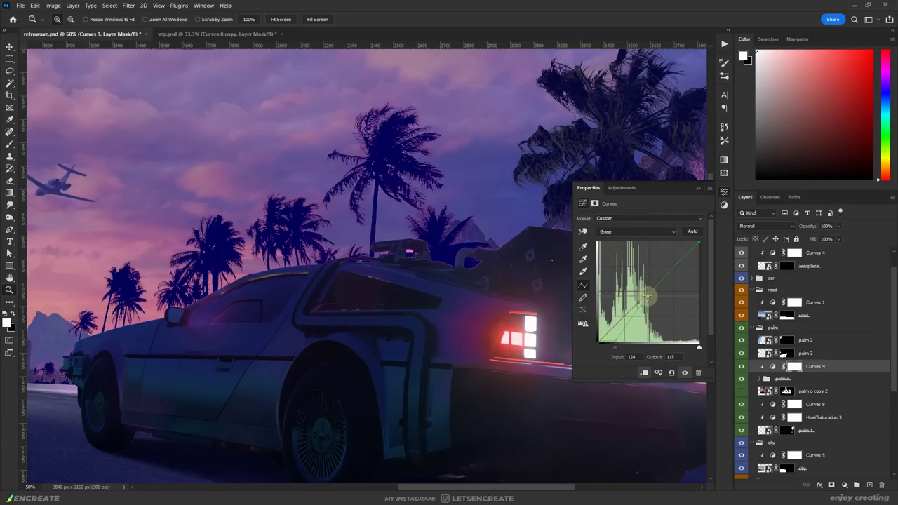
Add a shadow-fading Curves 10 with an inverted mask painted back over the car and palms
click(844, 486)
click(778, 379)
drag(598, 343, 598, 317)
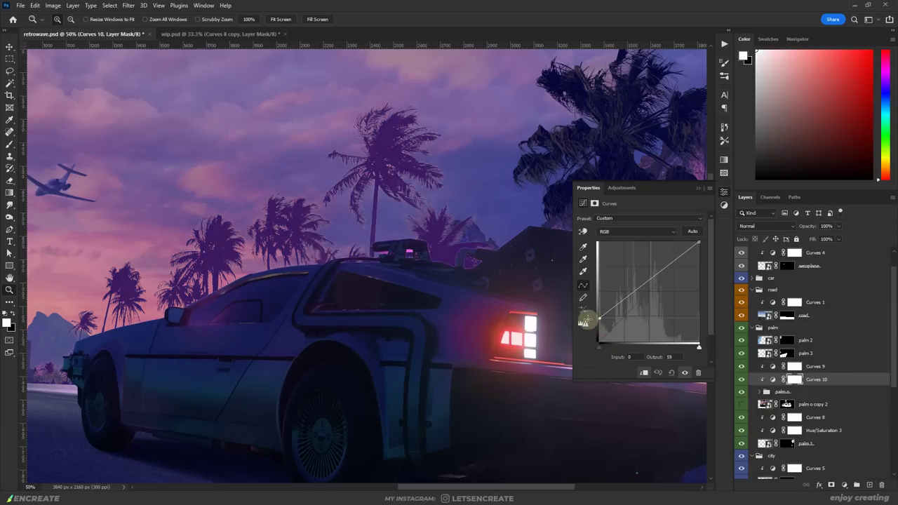
drag(641, 287, 641, 294)
click(792, 379)
key(ctrl+i)
key(b)
key(ctrl+0)
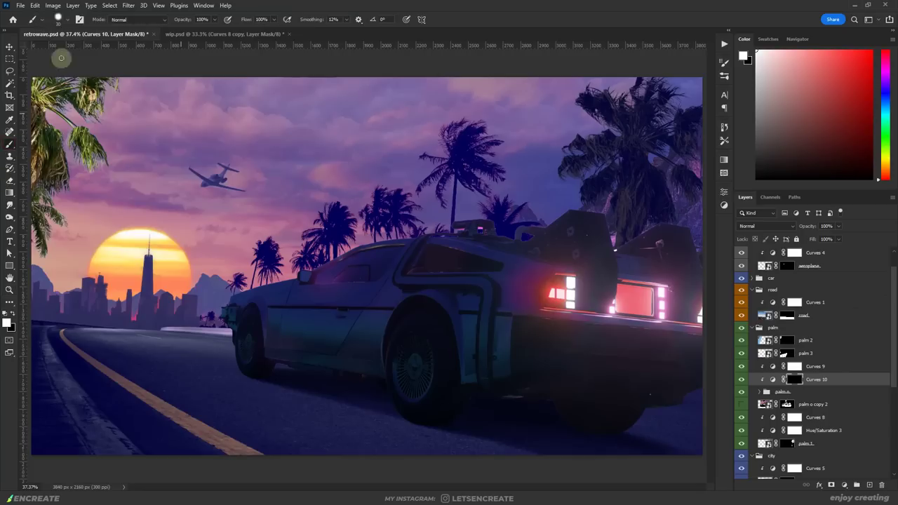
mouse_move(212, 310)
mouse_down()
mouse_move(253, 280)
mouse_move(201, 336)
mouse_move(393, 222)
mouse_move(379, 203)
mouse_up()
click(15, 315)
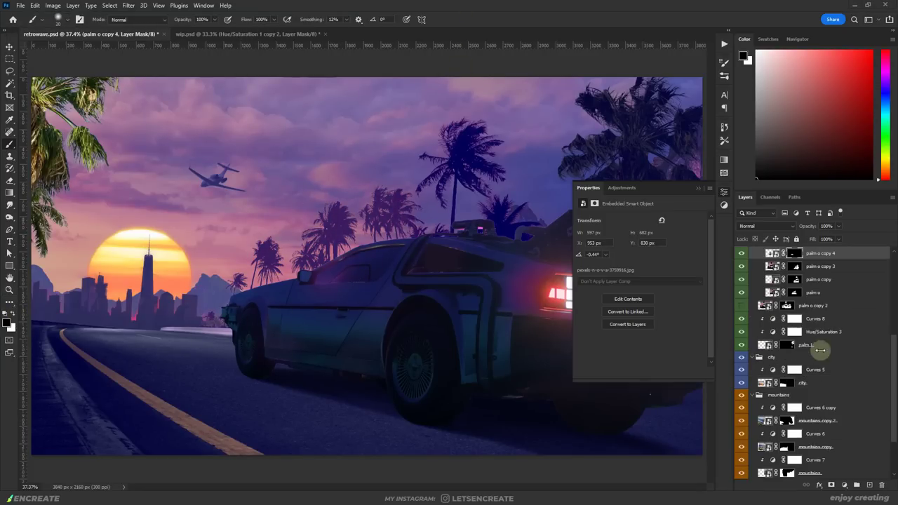
Add a top Curves darkening the palms and lowering Green, and set the violet tint's lightness to +10
click(844, 485)
click(778, 379)
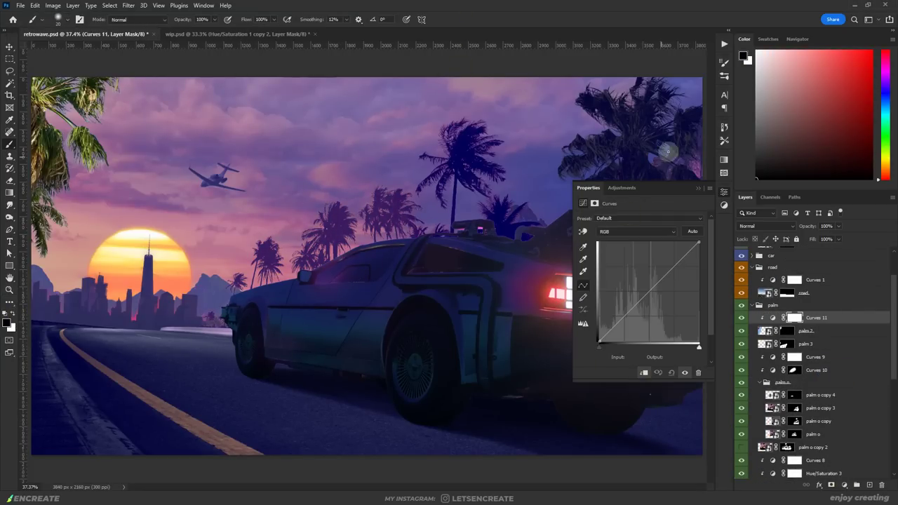
drag(698, 242, 721, 307)
key(alt+5)
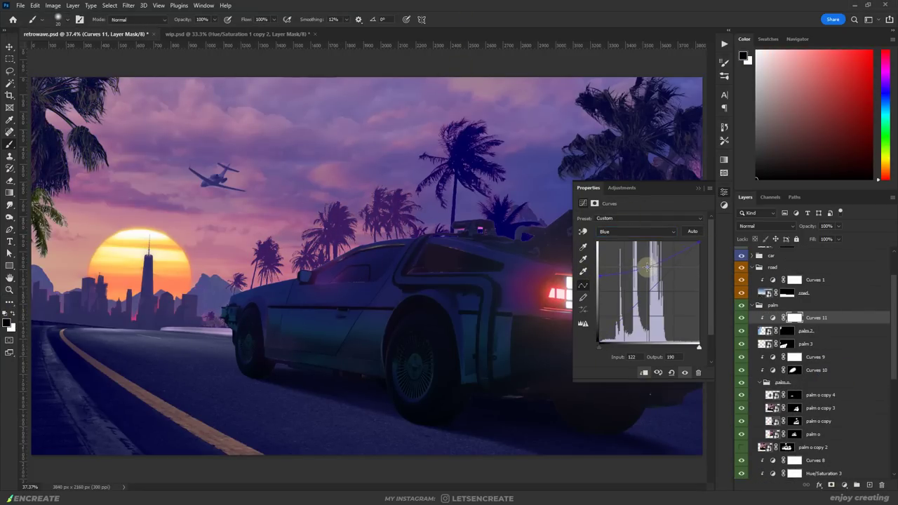
key(alt+4)
drag(699, 242, 699, 261)
click(664, 291)
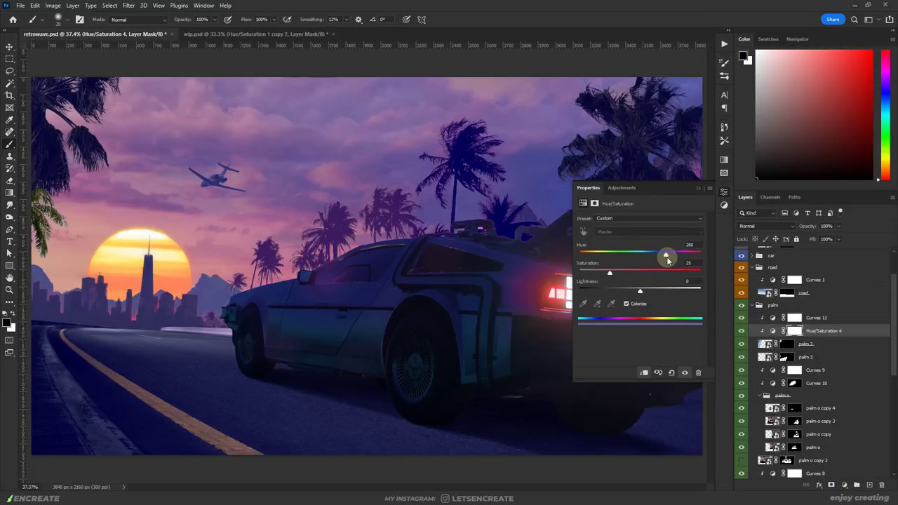
drag(655, 290, 646, 290)
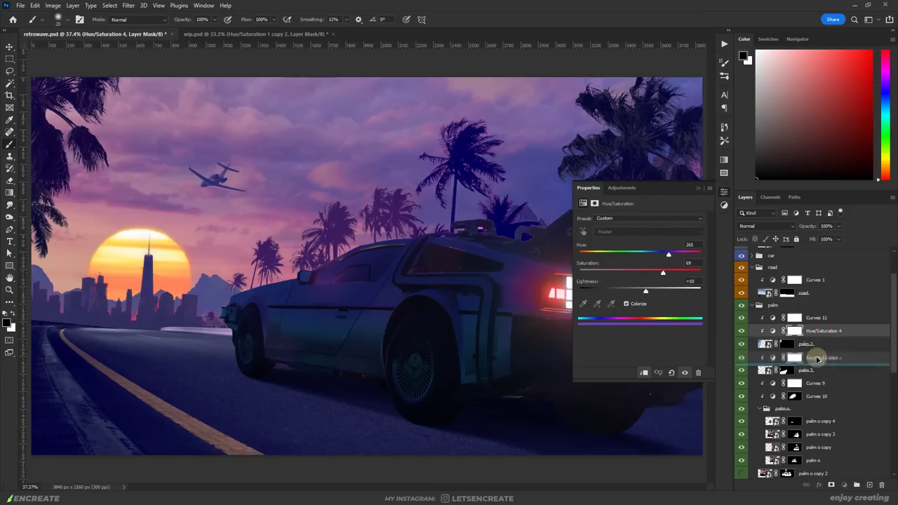
Add a Color Lookup above the aeroplane group using Crisp_Warm.look in Color blend mode
click(806, 357)
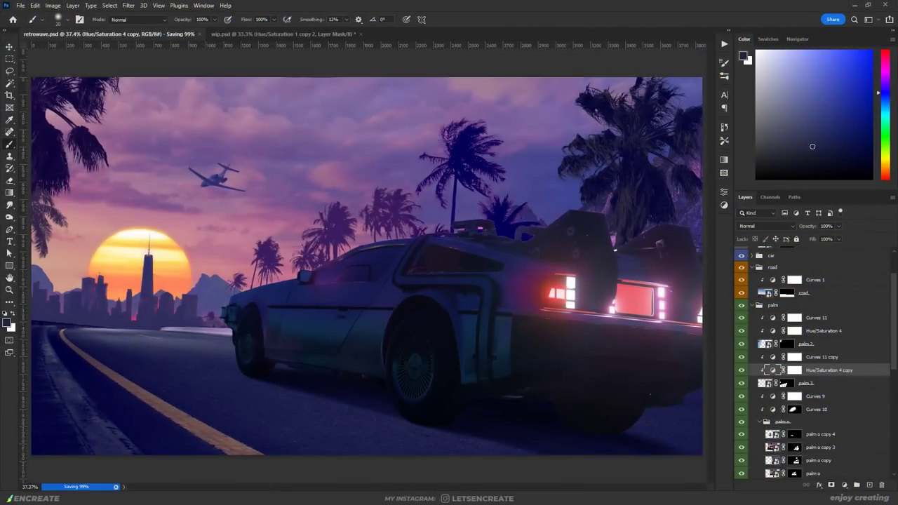
click(804, 264)
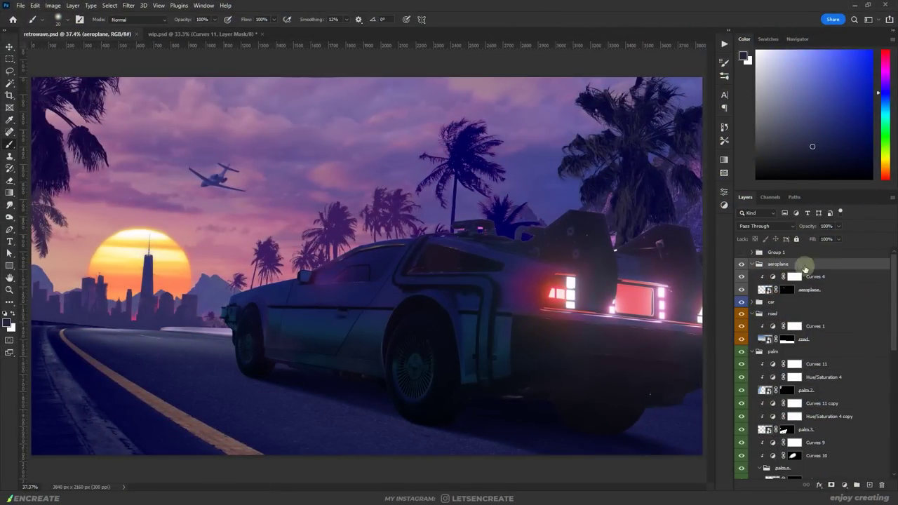
click(846, 486)
click(849, 427)
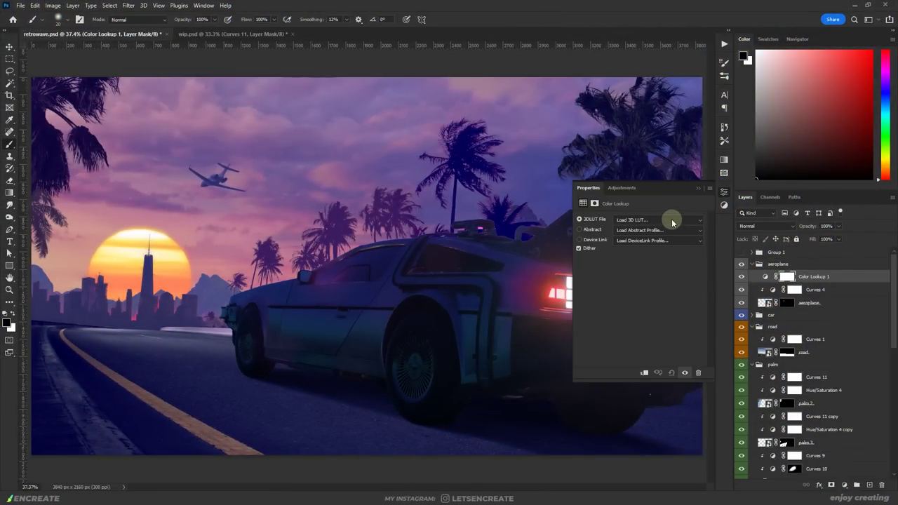
click(672, 222)
click(652, 290)
click(744, 226)
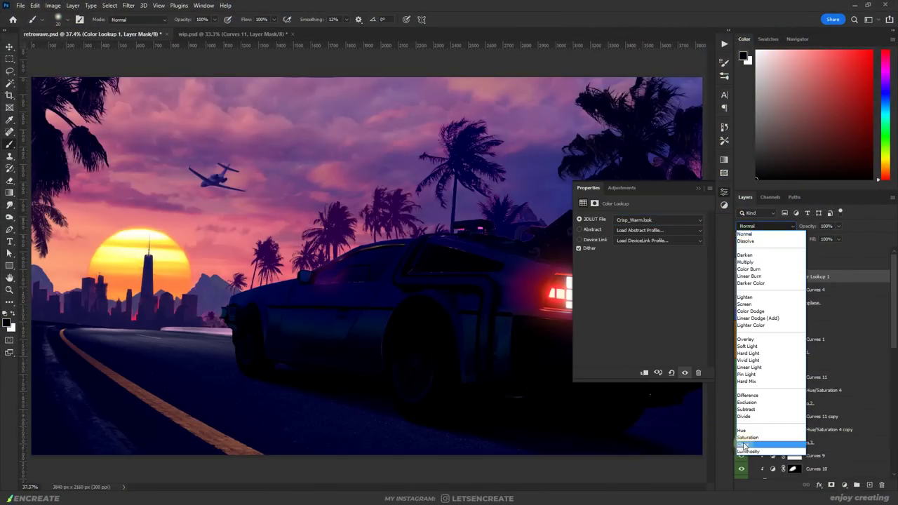
click(746, 446)
Add a second Color Lookup using filmstock_50.3dl, also blended in Color mode
click(845, 485)
click(850, 429)
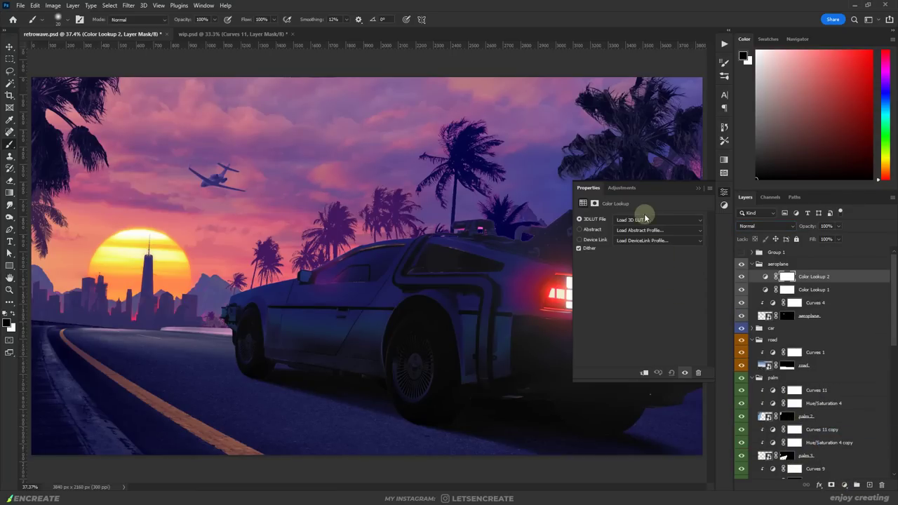
click(644, 219)
click(659, 331)
click(747, 225)
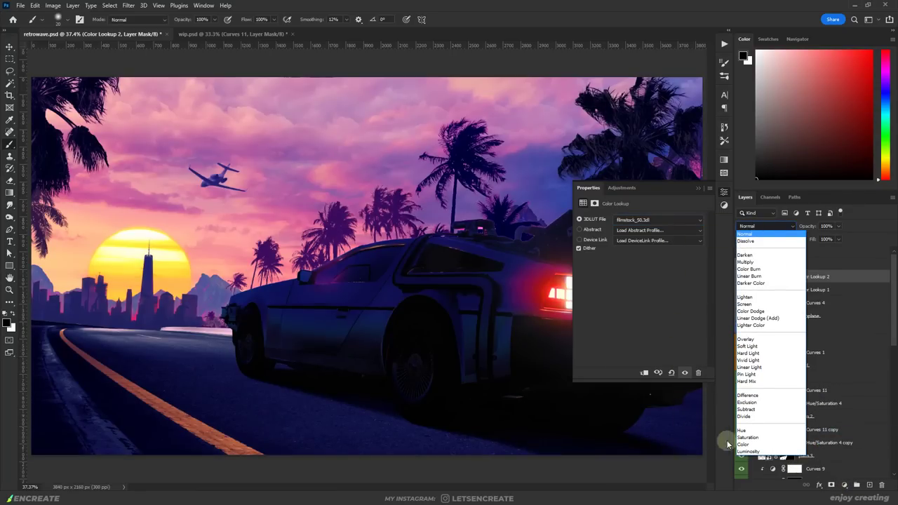
click(742, 444)
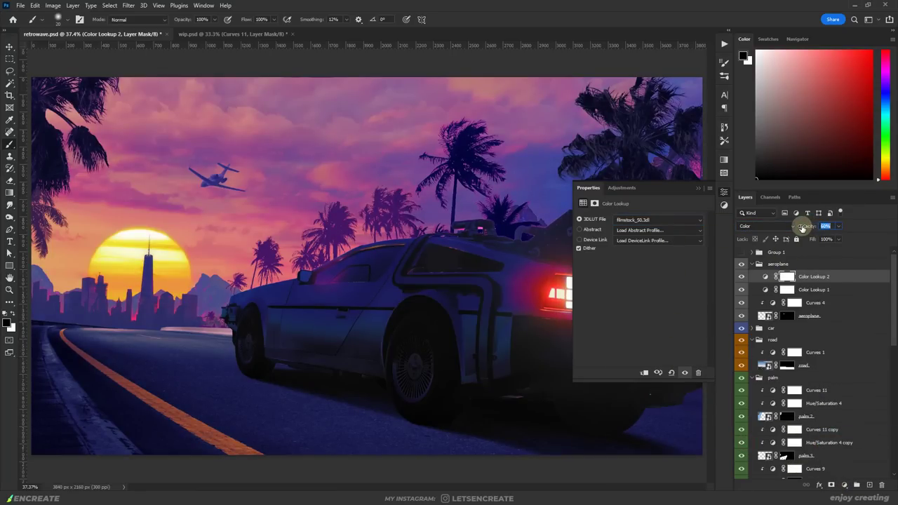
Add Curves 12, lifting the upper part of the curve and shaping the lower part
click(843, 486)
click(841, 354)
drag(667, 269, 667, 263)
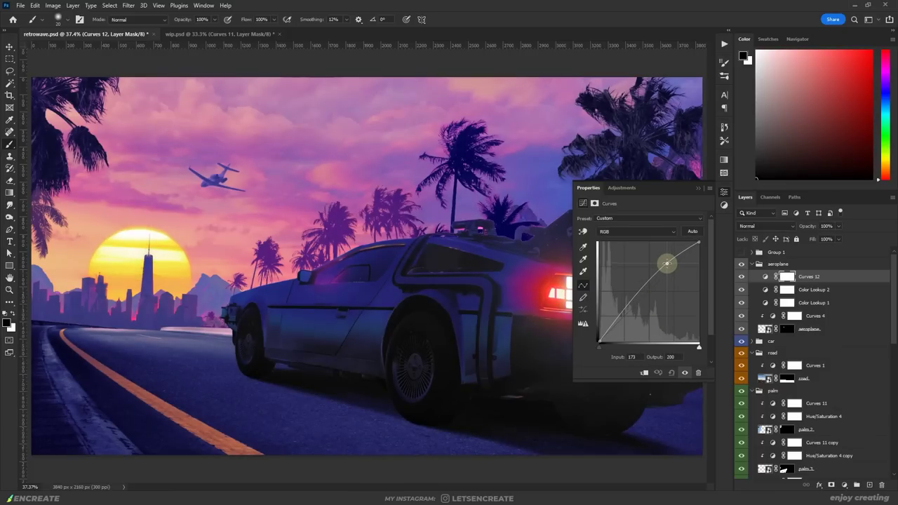
mouse_move(617, 315)
mouse_down()
mouse_move(641, 301)
mouse_move(633, 309)
mouse_up()
Add Curves 13 with an inverted mask, revealing its effect across the top of the image
click(843, 486)
click(842, 359)
click(786, 277)
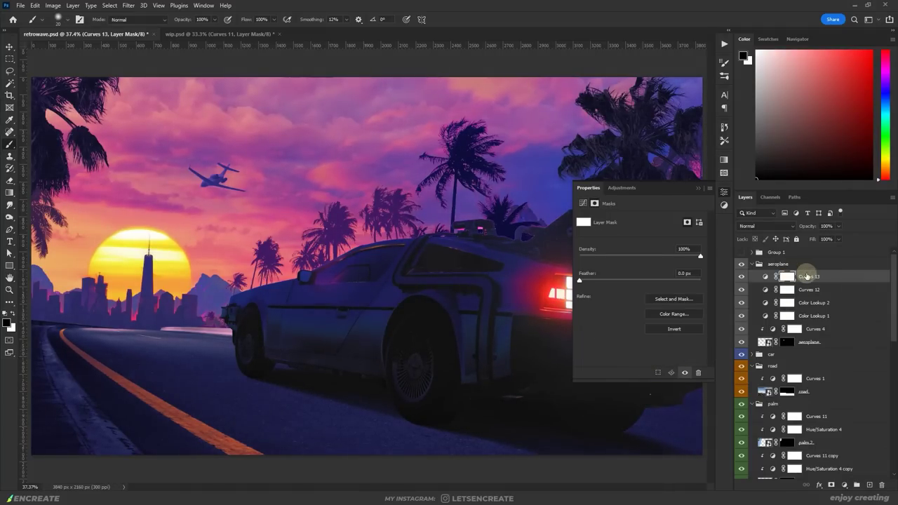
key(ctrl+i)
key(x)
drag(140, 91, 641, 140)
Add Curves 14 with lowered highlights and extra points, and pull the Blue channel highlights down slightly
click(843, 485)
click(841, 359)
drag(698, 243, 662, 279)
click(670, 273)
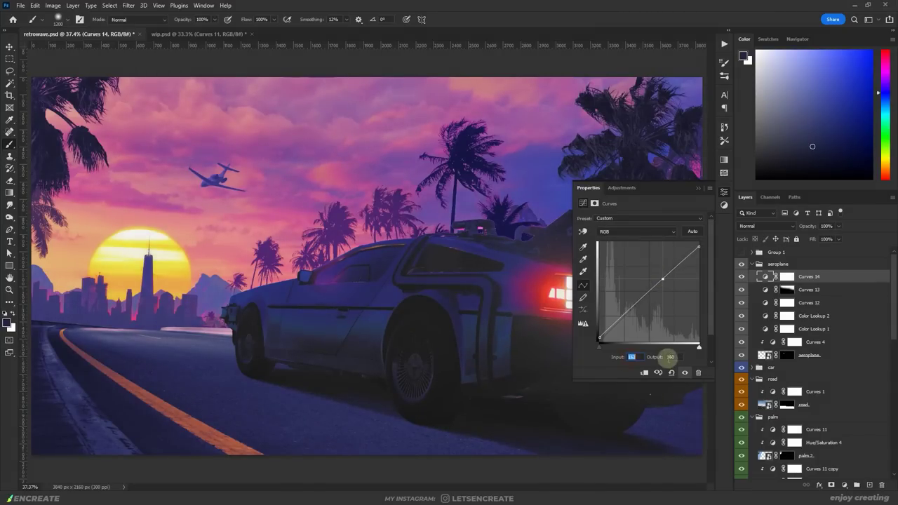
click(631, 309)
click(674, 357)
key(alt+5)
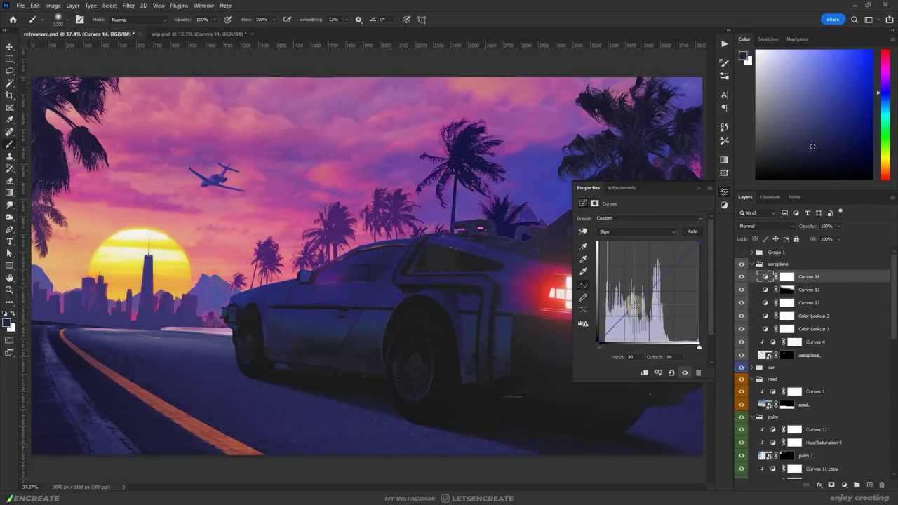
click(673, 275)
drag(682, 265, 683, 268)
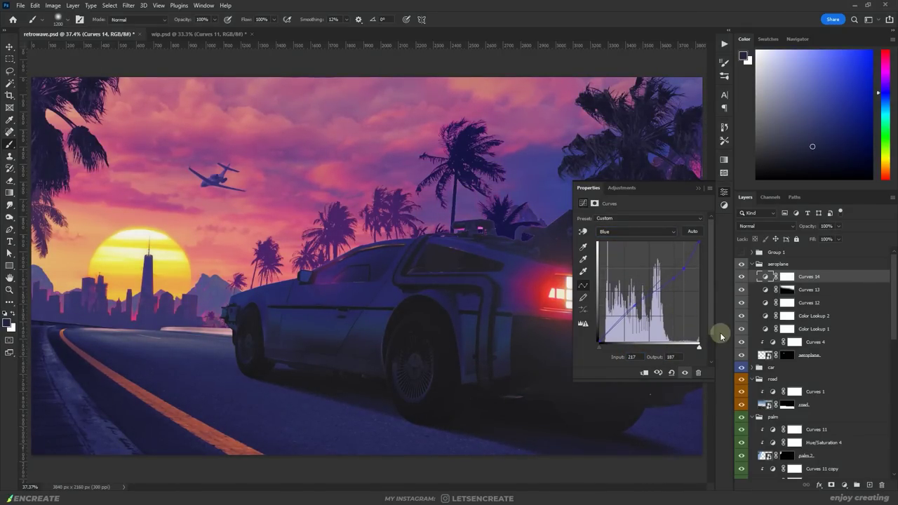
Invert the Curves 14 mask, paint it back into parts of the image, and set density to 61%
click(786, 277)
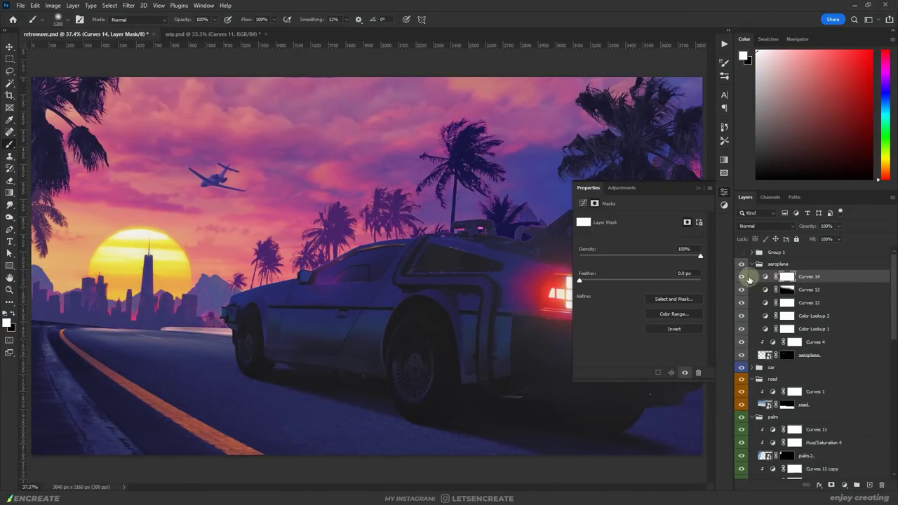
key(ctrl+i)
drag(211, 189, 252, 203)
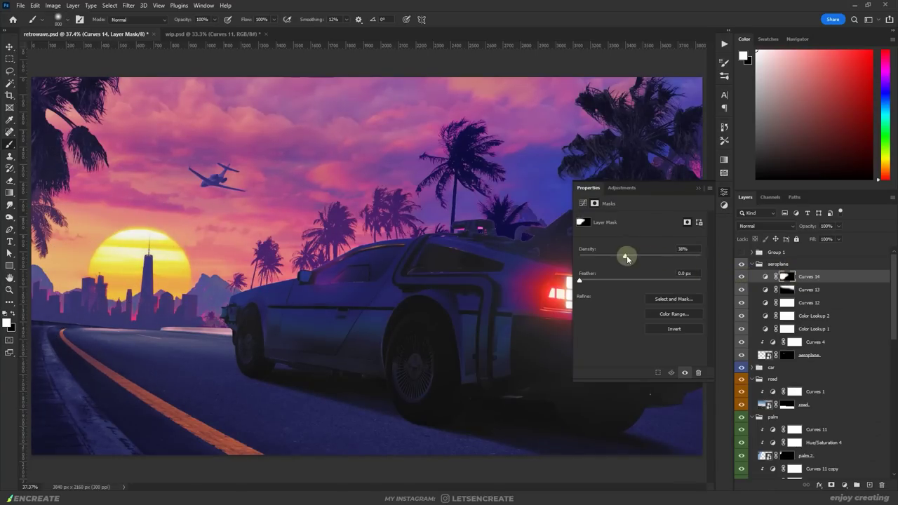
drag(699, 256, 654, 264)
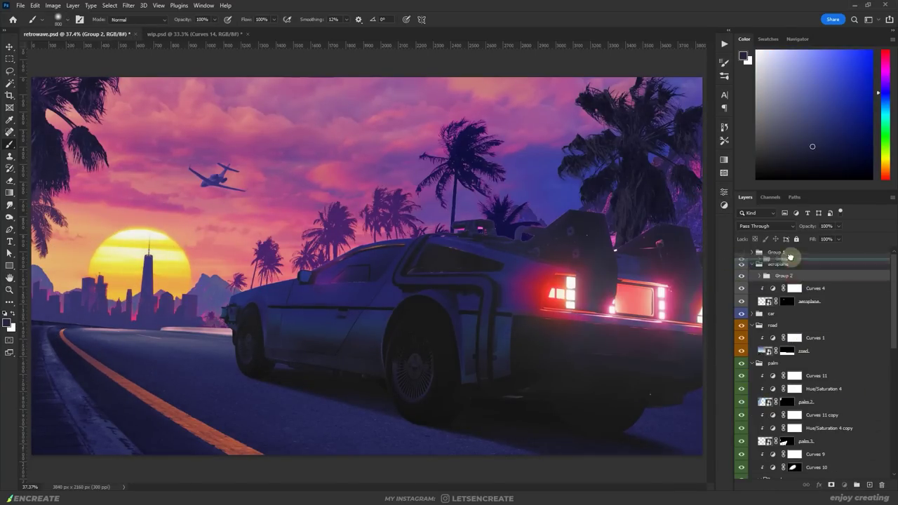
click(751, 263)
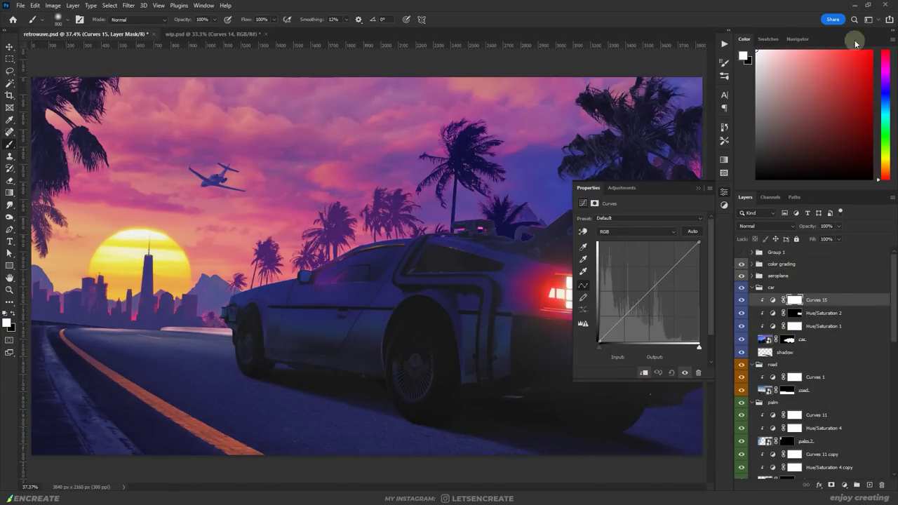
Brighten the car with Curves 15 and mask the brightening off its rear in black
drag(657, 284, 657, 274)
drag(630, 306, 631, 302)
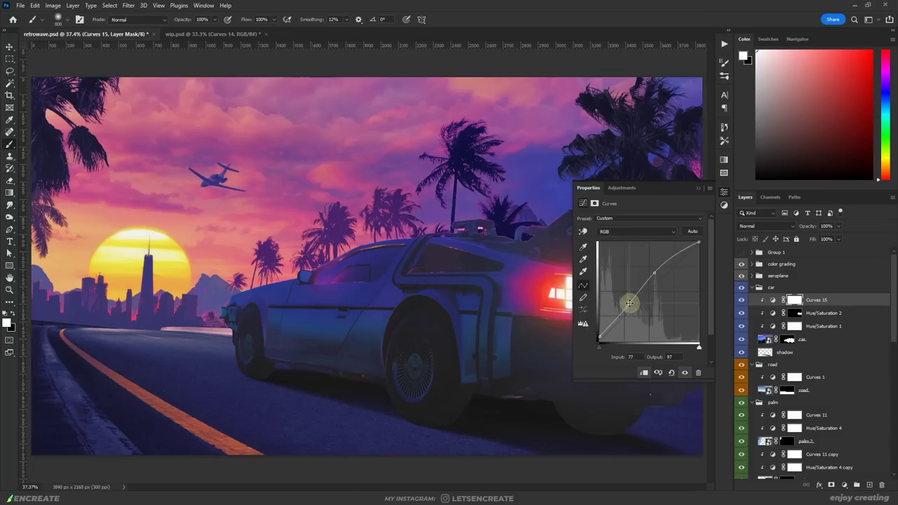
key(x)
mouse_move(431, 420)
mouse_down()
mouse_move(539, 413)
mouse_move(481, 200)
mouse_up()
key(bracketleft)
key(bracketleft)
key(bracketleft)
key(bracketleft)
key(bracketleft)
key(bracketleft)
key(bracketleft)
key(bracketleft)
key(bracketleft)
key(bracketleft)
key(x)
key(bracketleft)
key(bracketleft)
key(bracketleft)
key(bracketleft)
key(bracketleft)
key(bracketleft)
key(bracketleft)
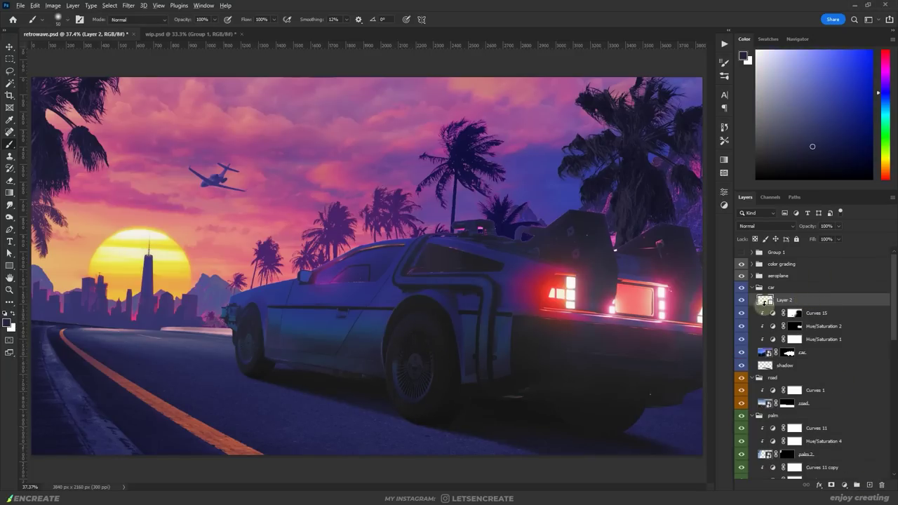
Add a Lighten-mode 'light' layer and paint tan light into the front and rear windows
click(764, 226)
click(765, 252)
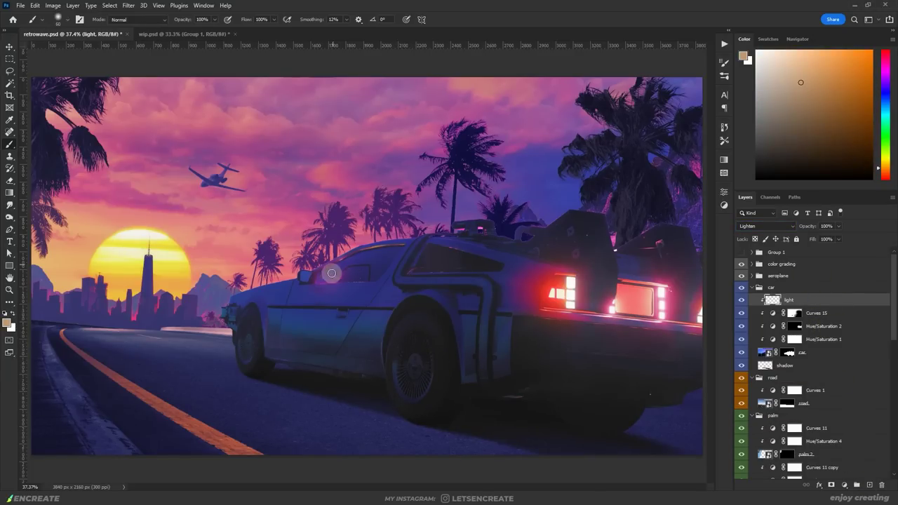
scroll(358, 261, up, 2)
mouse_move(302, 277)
mouse_down()
mouse_move(363, 245)
mouse_move(388, 291)
mouse_move(408, 238)
mouse_move(412, 250)
mouse_move(326, 279)
mouse_move(323, 291)
mouse_move(357, 272)
mouse_move(290, 283)
mouse_move(396, 238)
mouse_move(391, 270)
mouse_move(308, 291)
mouse_up()
mouse_move(477, 230)
mouse_down()
mouse_move(528, 271)
mouse_move(610, 248)
mouse_move(484, 254)
mouse_move(603, 265)
mouse_up()
click(844, 484)
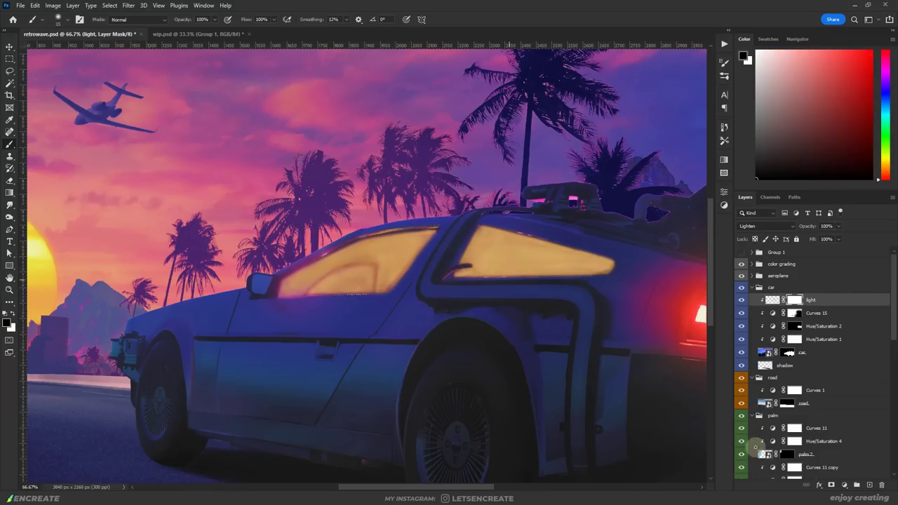
Add Hue/Saturation 5 to shift the window glow towards orange-pink
key(ctrl+0)
click(843, 485)
click(767, 295)
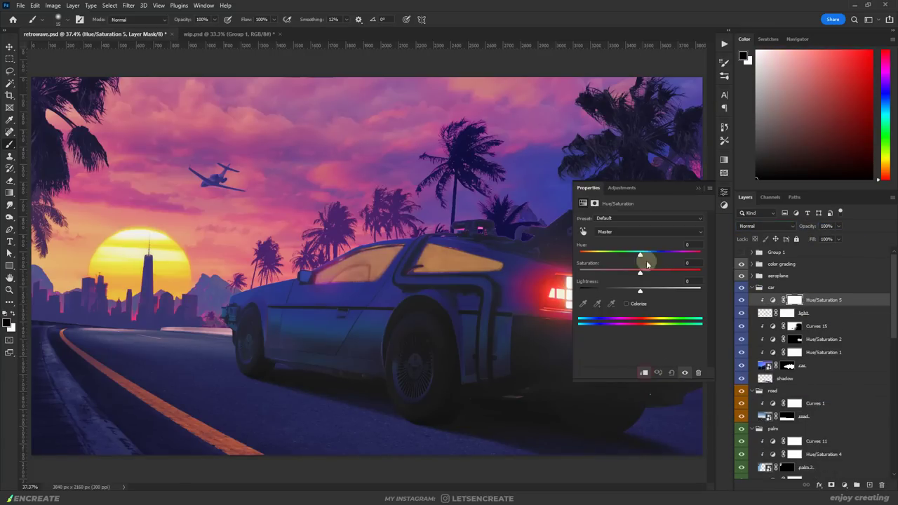
drag(643, 257, 635, 257)
click(793, 300)
Zoom in on the windows and smudge the painted glow on the light layer
click(554, 241)
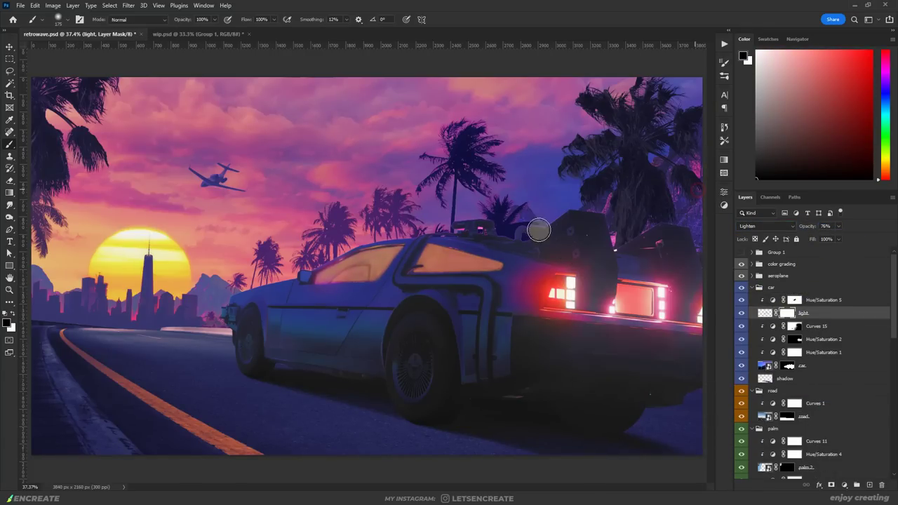
key(alt+bracketleft)
key(ctrl+plus)
key(ctrl+plus)
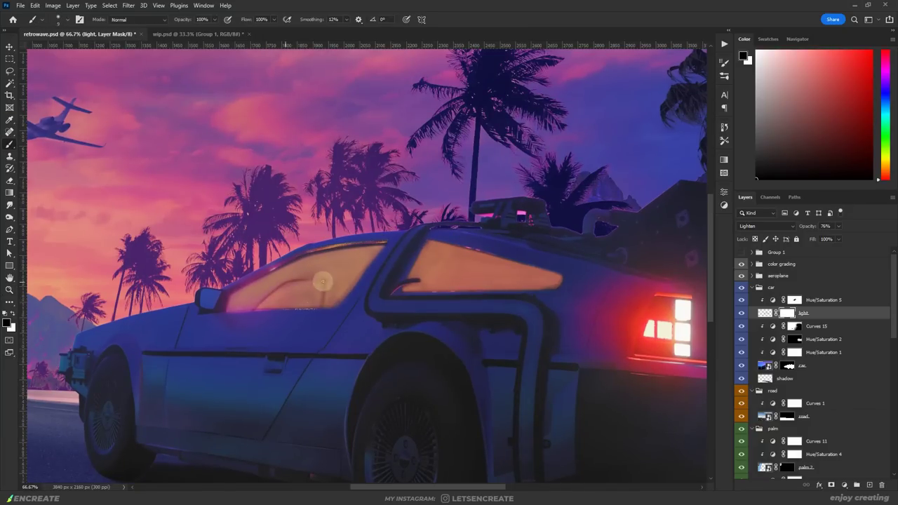
key(ctrl+0)
click(826, 313)
key(r)
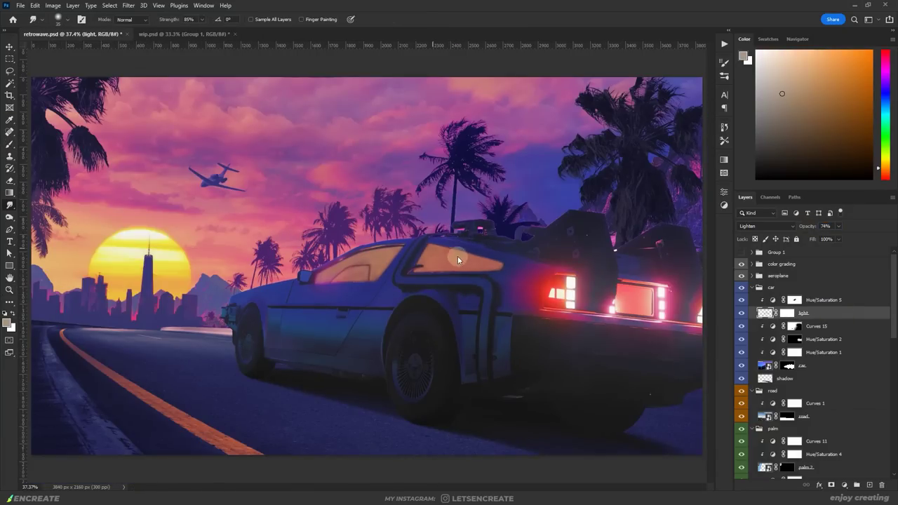
key(ctrl+u)
key(Escape)
key(d)
Sample pink colours from the car with a smaller brush to refine the window glow
double_click(786, 312)
key(b)
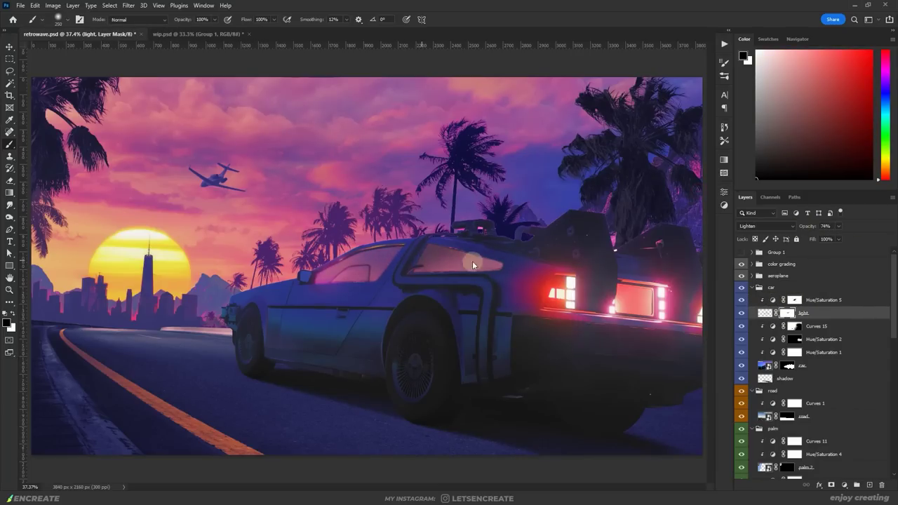
key(ctrl+u)
key(Escape)
alt+click(322, 281)
key(ctrl+plus)
alt+click(296, 273)
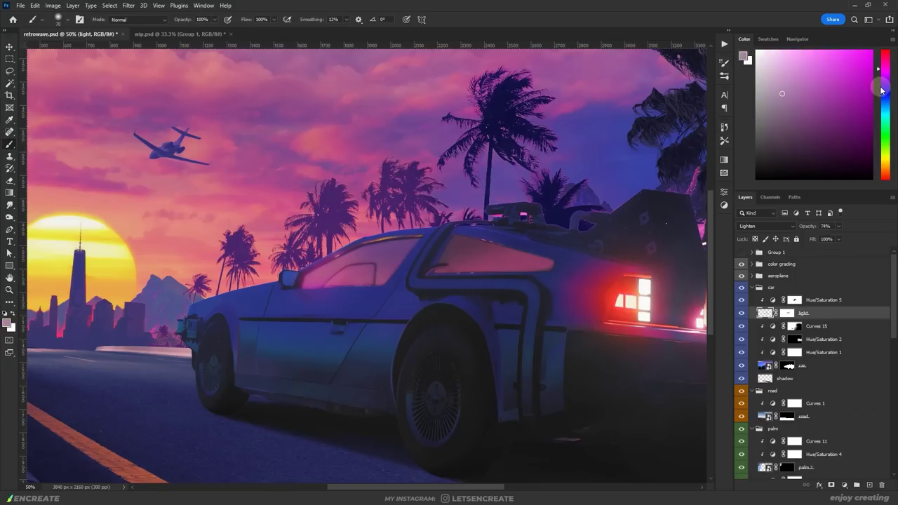
Add a Color Dodge layer and skew the night city photo into perspective over the skyline
key(ctrl+shift+alt+n)
key(shift+alt+d)
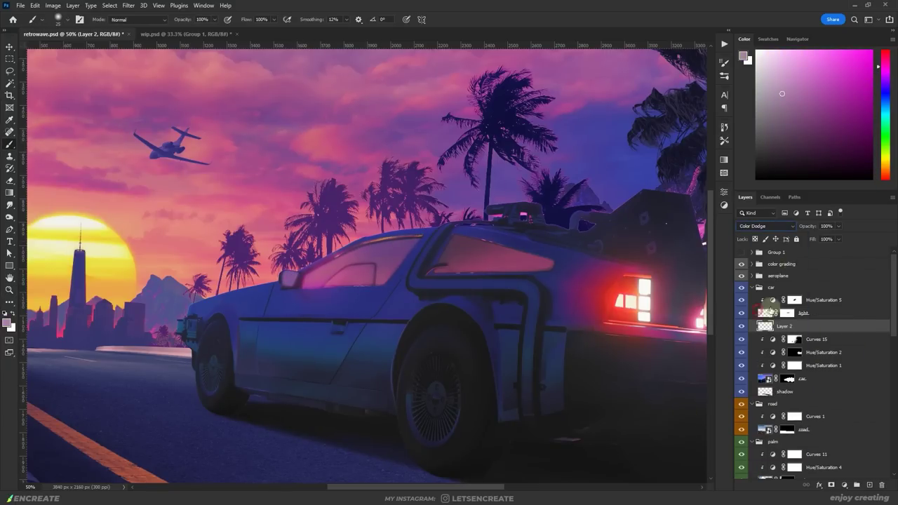
click(767, 226)
click(771, 303)
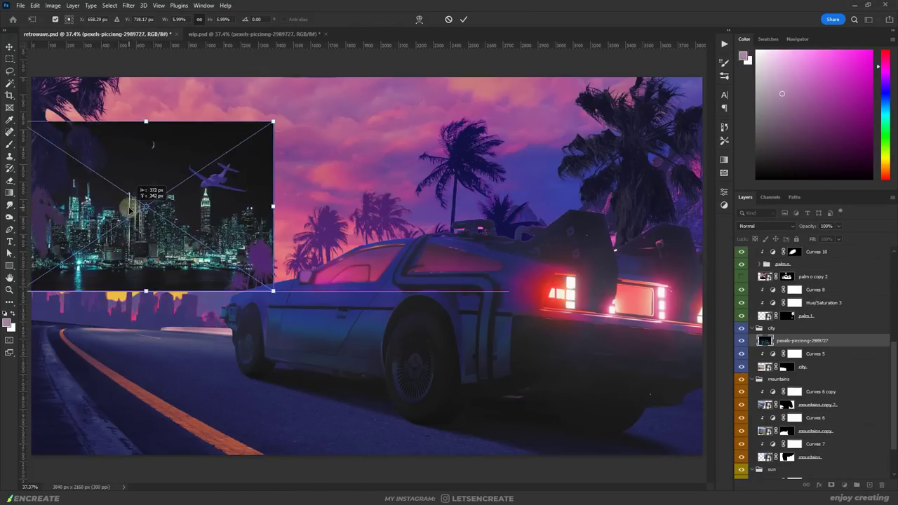
drag(271, 290, 296, 294)
Commit the city photo's skew and adjust the city lights' hue and saturation
key(Return)
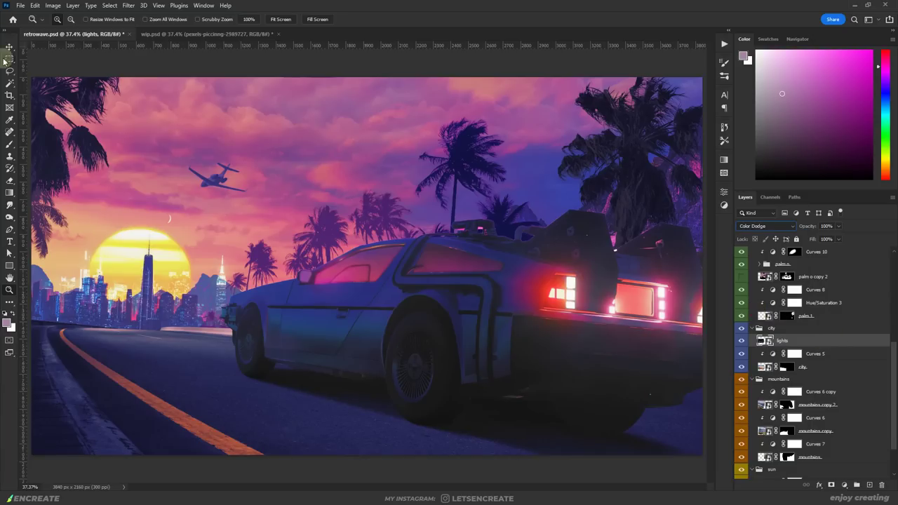
key(ctrl+u)
key(Escape)
key(ctrl+t)
key(Return)
Apply a Motion Blur with distance 49 to the city lights
click(128, 5)
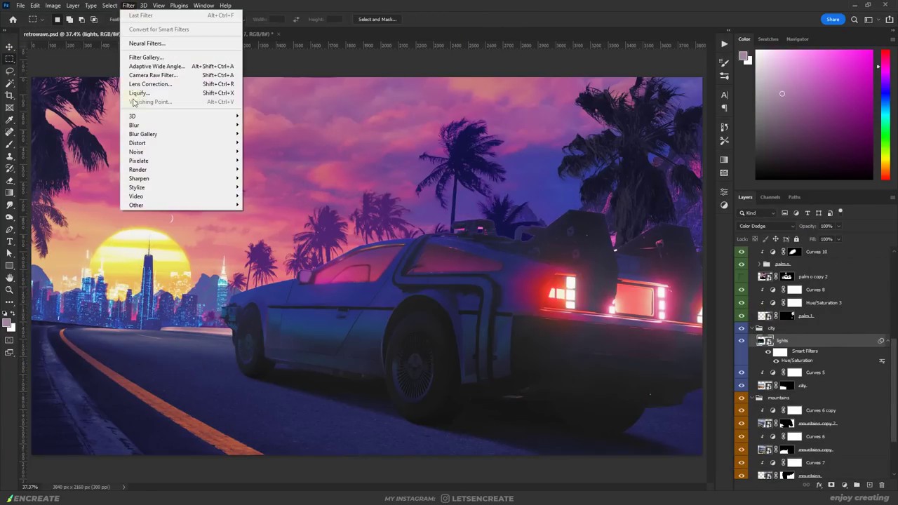
mouse_move(175, 125)
click(279, 180)
drag(357, 150, 448, 150)
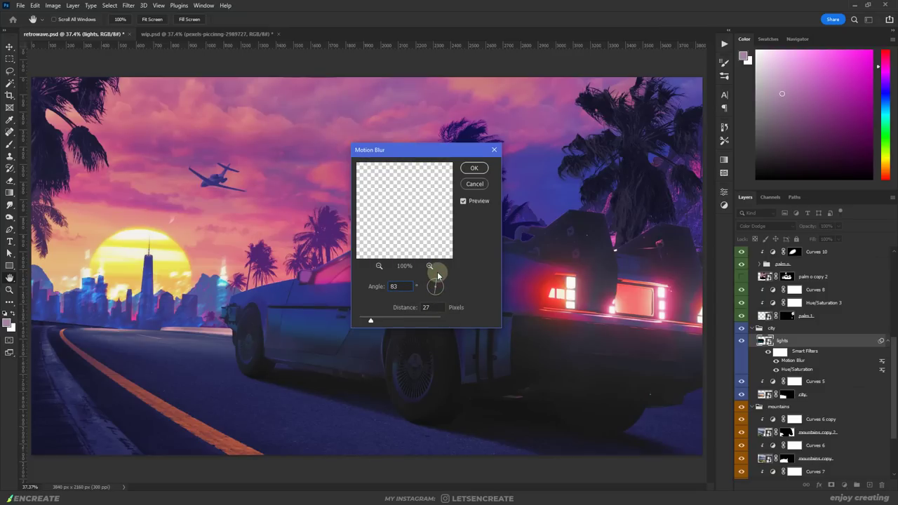
double_click(403, 285)
drag(389, 320, 381, 321)
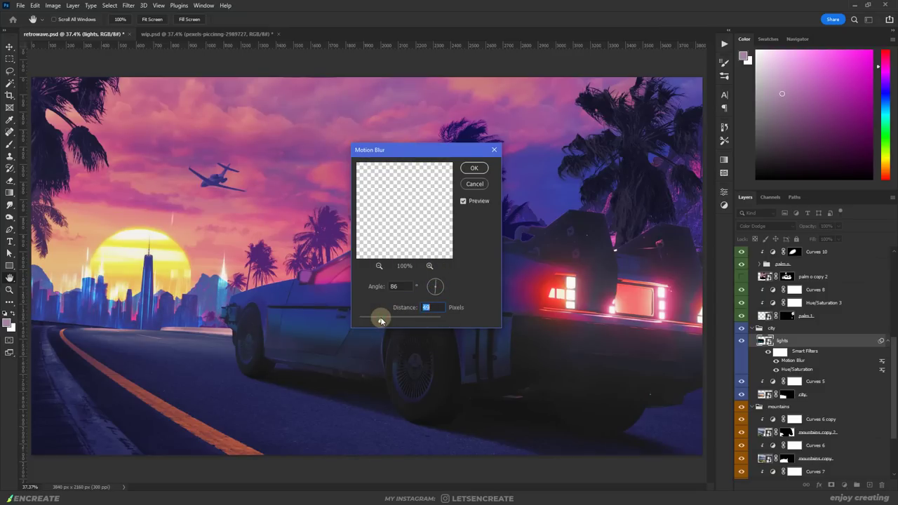
click(474, 169)
Move the lights down 64 px, mask out the cyan skyline glow, and duplicate the layer
key(v)
drag(160, 327, 161, 310)
key(d)
key(b)
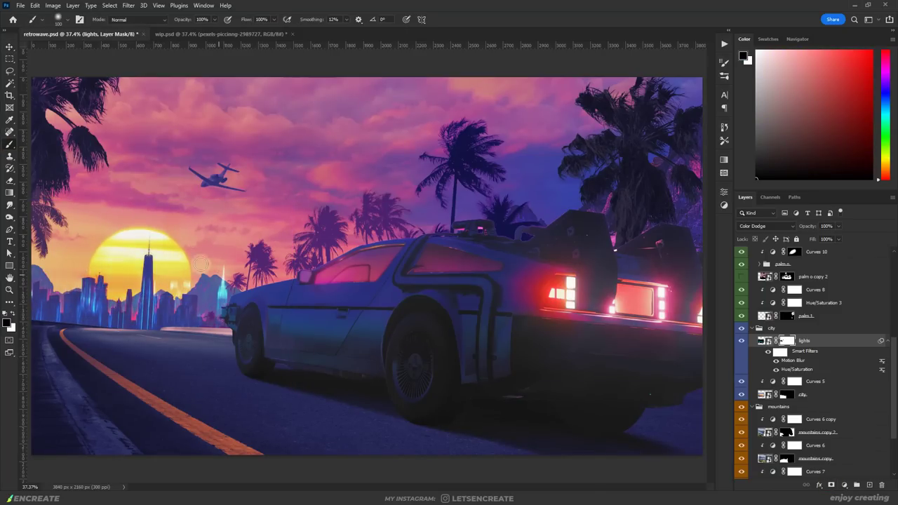
drag(201, 263, 229, 253)
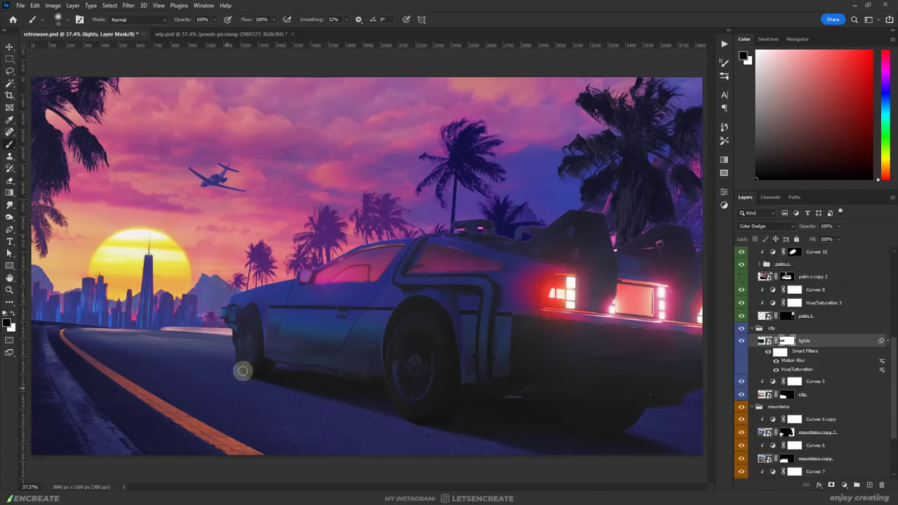
key(ctrl+j)
Replace the lights copy's Motion Blur with a Field Blur and resize it
right_click(797, 361)
click(806, 386)
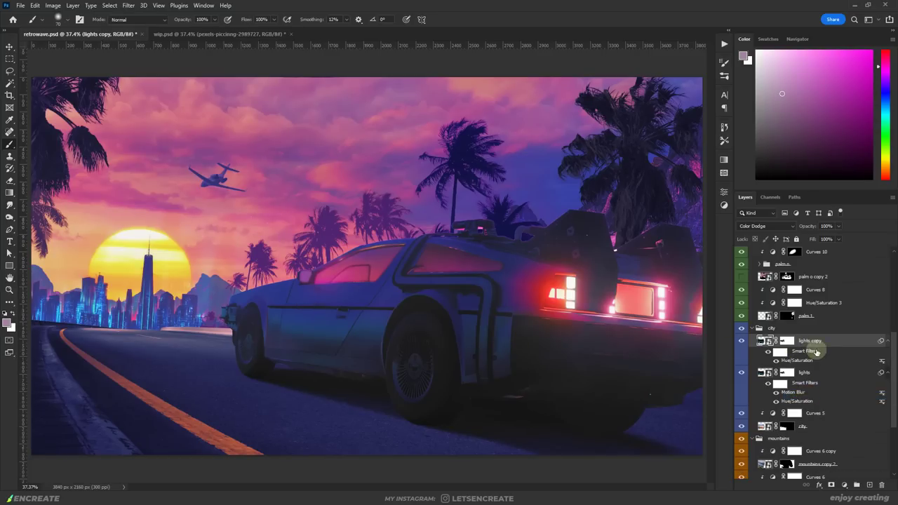
click(128, 5)
click(309, 144)
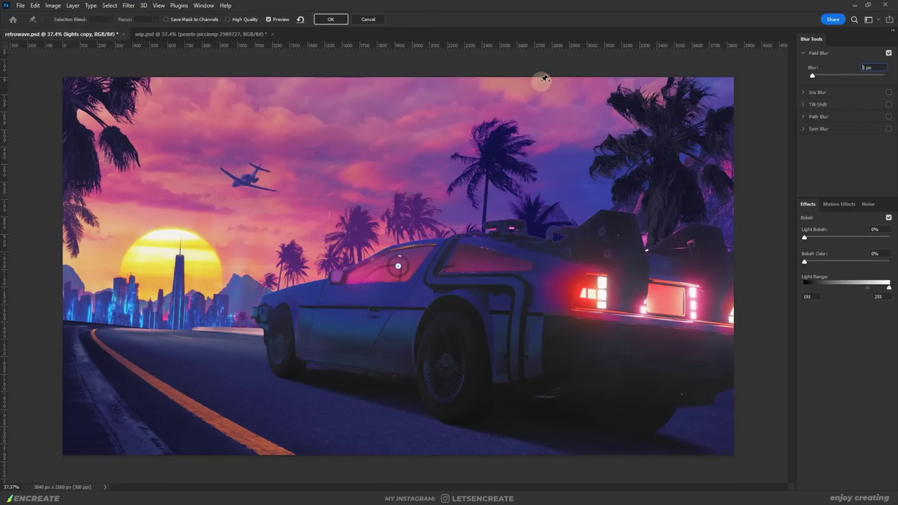
key(Return)
key(ctrl+t)
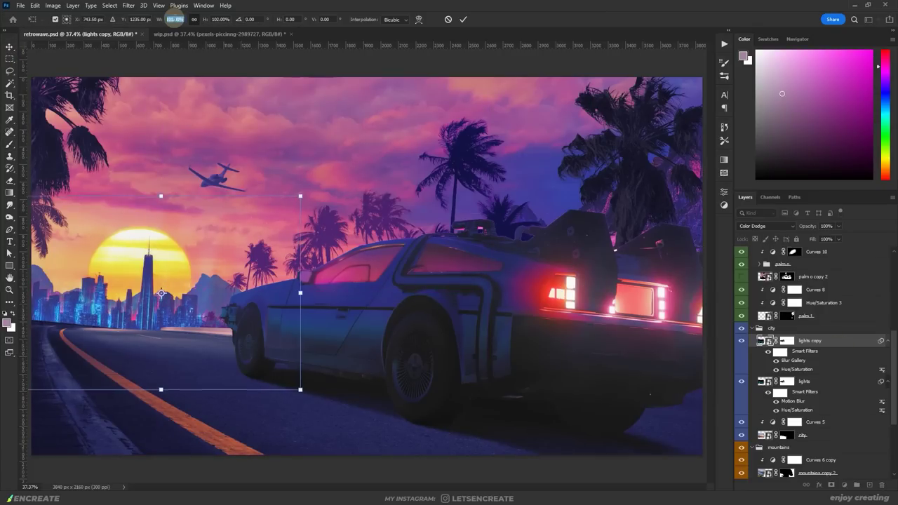
key(Return)
Set a white brush and target the lights and lights copy masks for painting
key(b)
key(d)
click(787, 381)
click(786, 340)
key(x)
Place an enlarged lights copy 2 below the city layer with its Motion Blur set to 86°
alt+click(215, 325)
drag(804, 381, 806, 442)
key(ctrl+t)
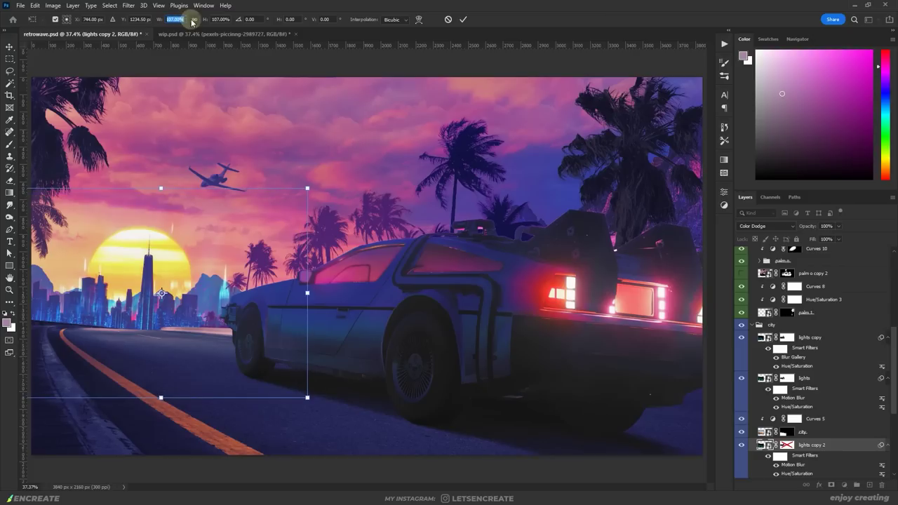
key(Return)
double_click(794, 464)
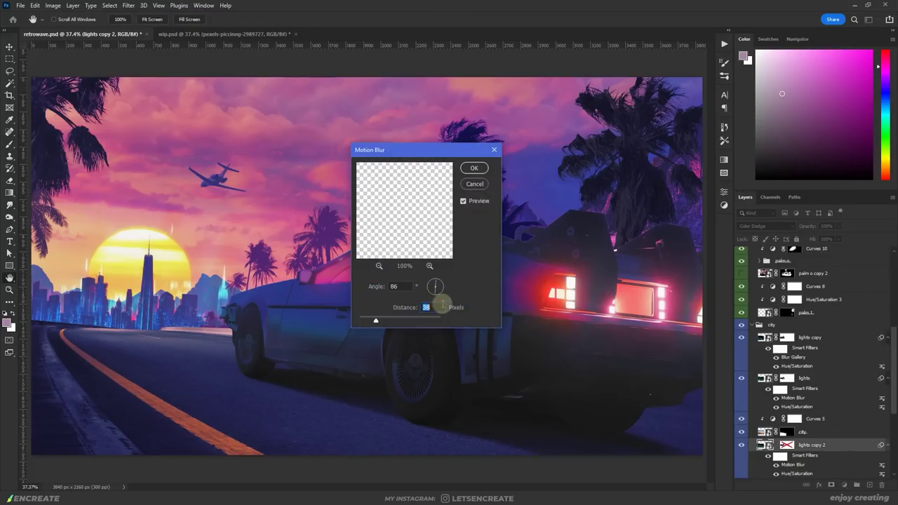
click(481, 173)
key(b)
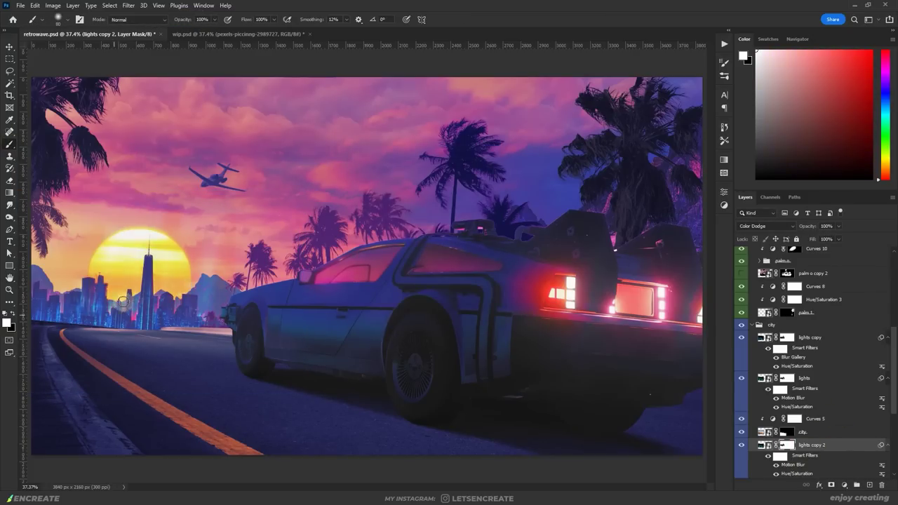
click(842, 432)
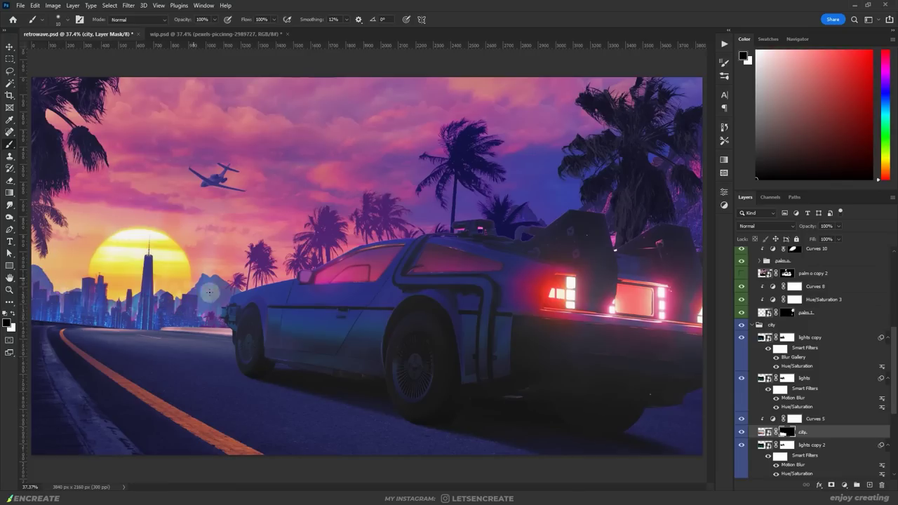
Add Layer 3 with a saturated cyan glow brushed along the left horizon
click(856, 485)
mouse_move(154, 105)
alt+mouse_down()
mouse_move(39, 294)
mouse_move(49, 319)
mouse_move(105, 316)
mouse_move(187, 330)
alt+mouse_up()
key(ctrl+a)
key(ctrl+d)
key(ctrl+u)
drag(737, 207, 776, 211)
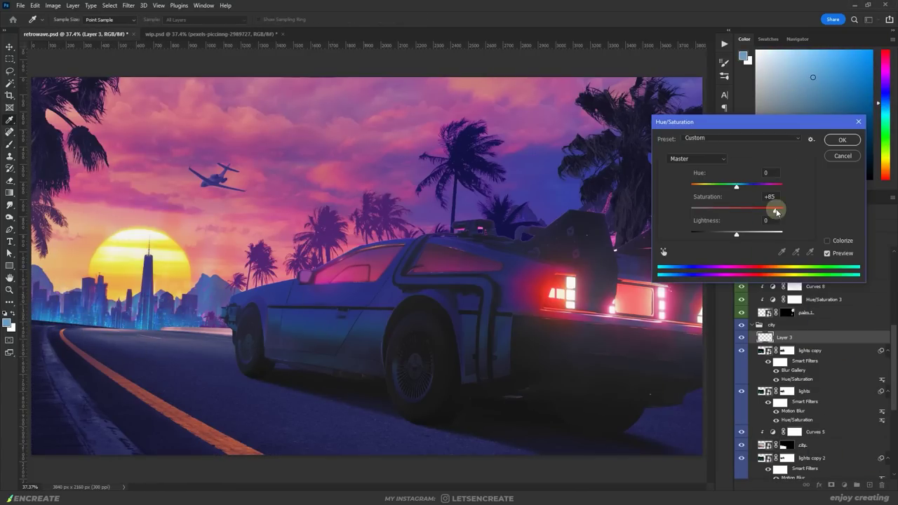
key(Return)
click(748, 350)
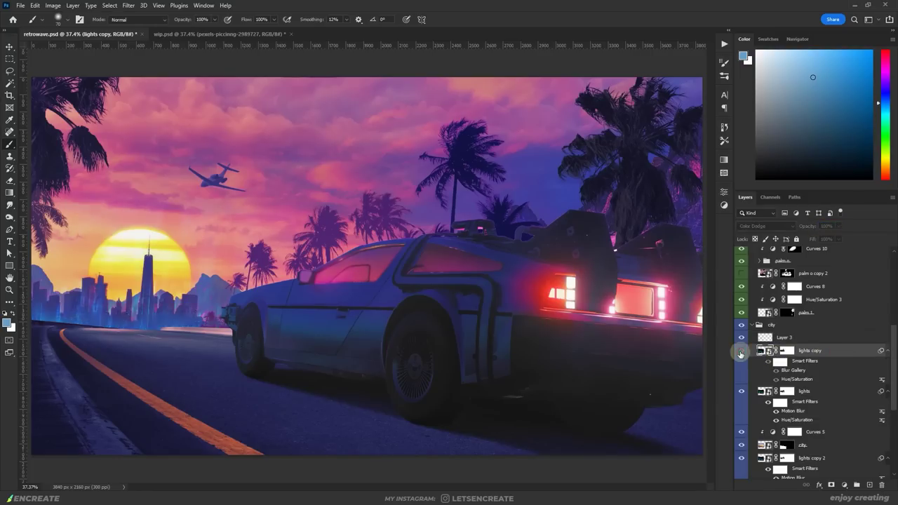
Adjust lights copy 2 opacity and target Layer 5's pixels with a 200 brush
click(748, 390)
key(alt+bracketleft)
key(alt+bracketleft)
key(alt+bracketleft)
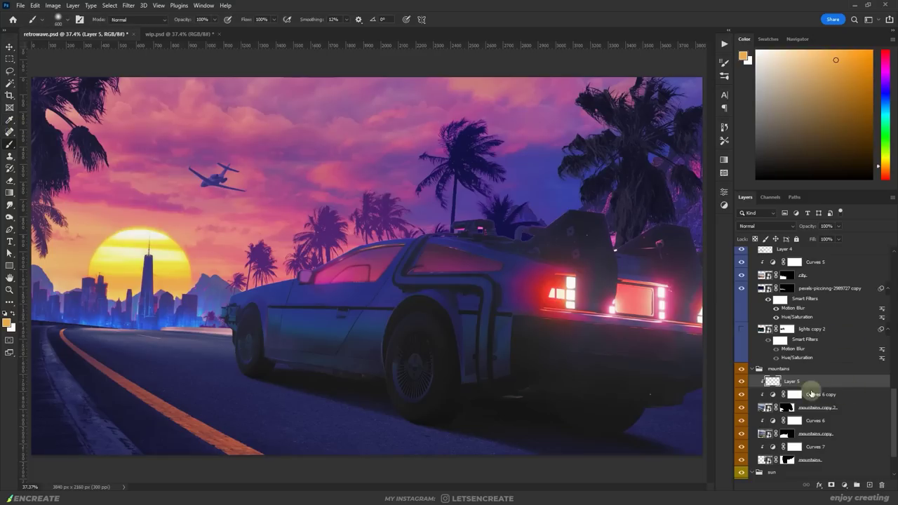
click(785, 382)
click(764, 380)
key(bracketleft)
key(bracketleft)
key(bracketleft)
key(bracketleft)
key(bracketleft)
click(764, 226)
key(Escape)
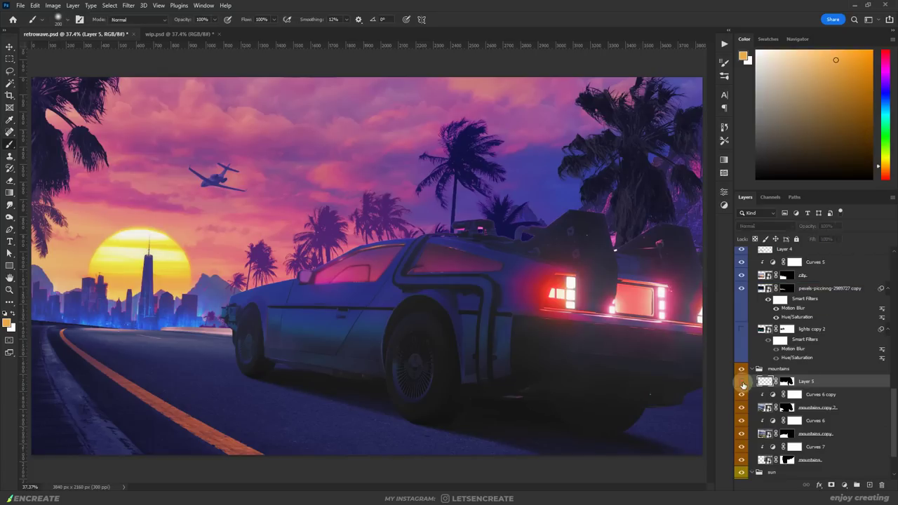
scroll(806, 420, up, 5)
Create a new layer named 'haze' and drag it into the road group
key(ctrl+shift+alt+n)
double_click(784, 336)
text(haze)
key(Return)
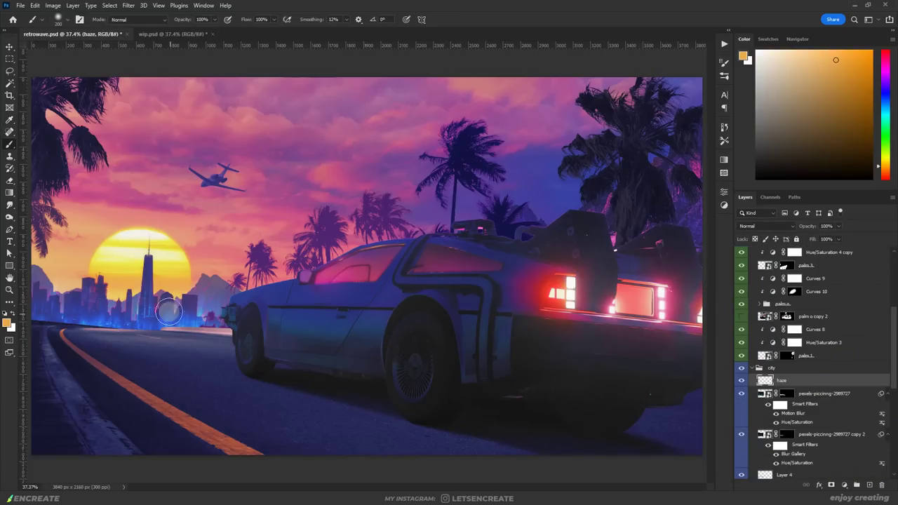
key(d)
scroll(813, 365, up, 10)
drag(813, 312, 869, 482)
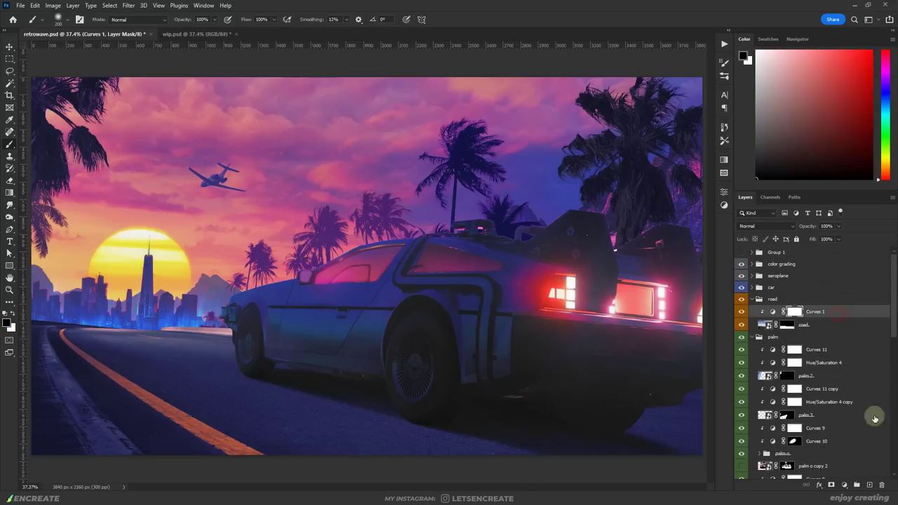
Sample a light greyish blue from the road to paint haze on the haze layer
alt+click(166, 300)
alt+click(78, 341)
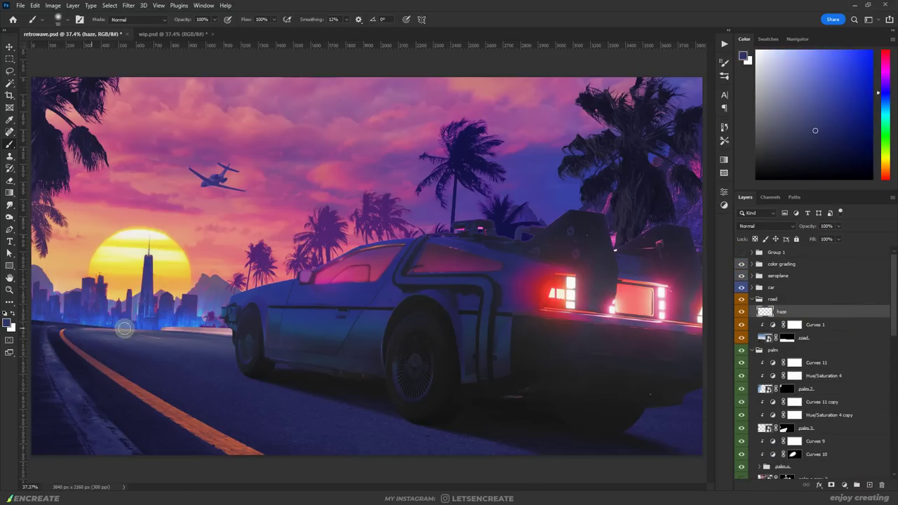
alt+click(361, 280)
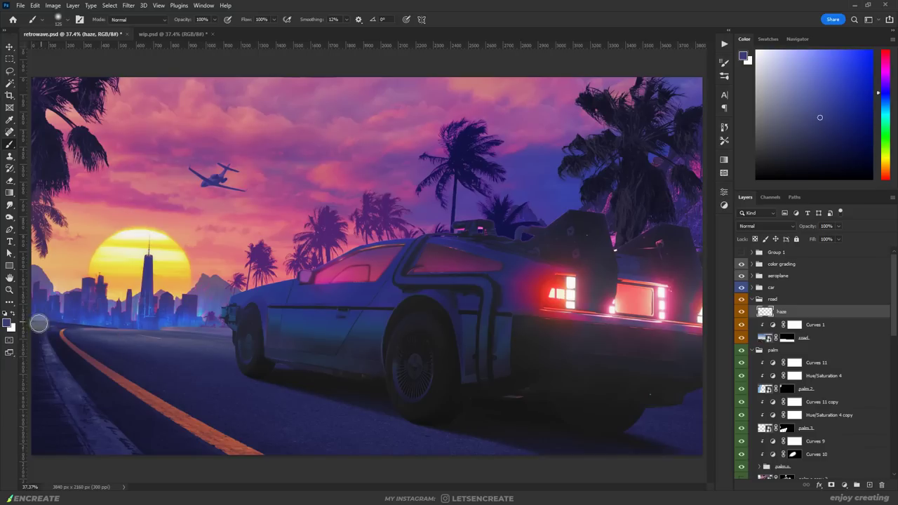
click(766, 226)
Keep the haze at Normal, then mask the road layer and nudge it slightly up
click(720, 273)
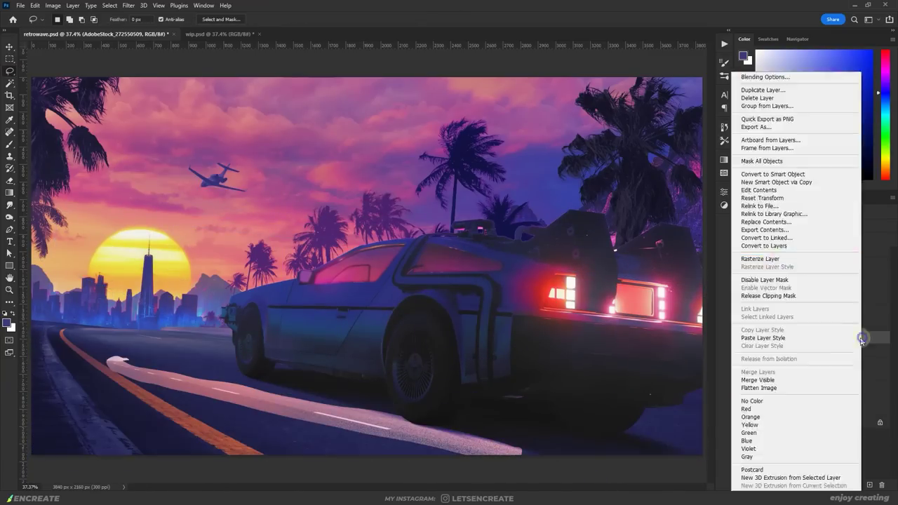
click(761, 76)
key(Return)
click(831, 484)
key(ctrl+t)
drag(379, 356, 379, 352)
key(Return)
Collapse the road group and hide the color grading, aeroplane and car groups
key(b)
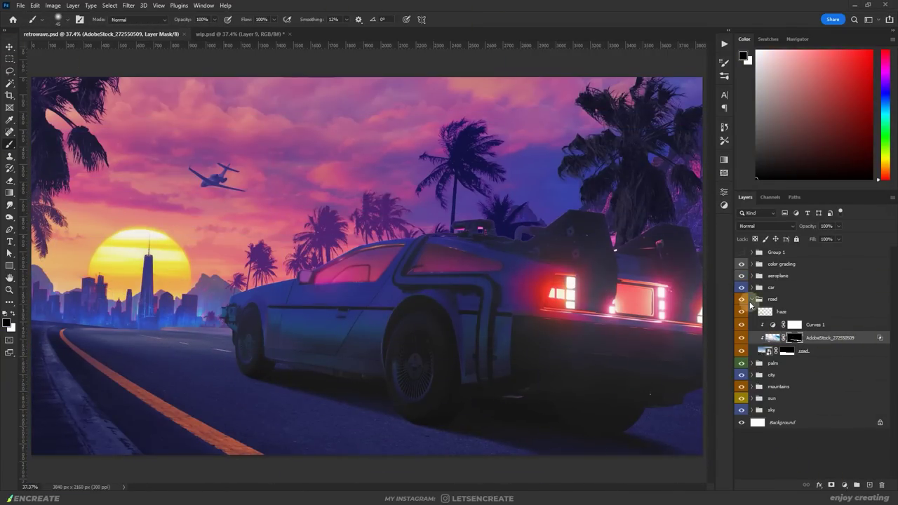
click(751, 298)
drag(741, 263, 737, 290)
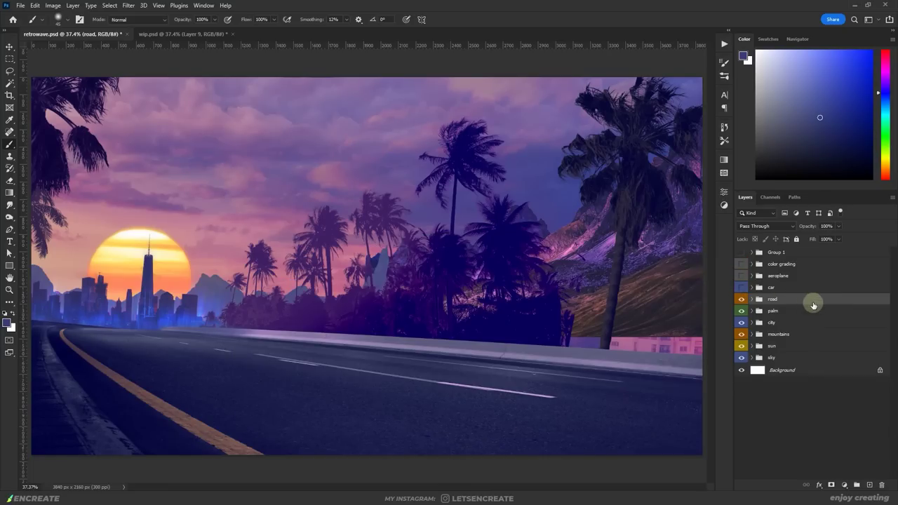
Add a bg snapshot layer above the road group and convert it to a smart object
click(868, 485)
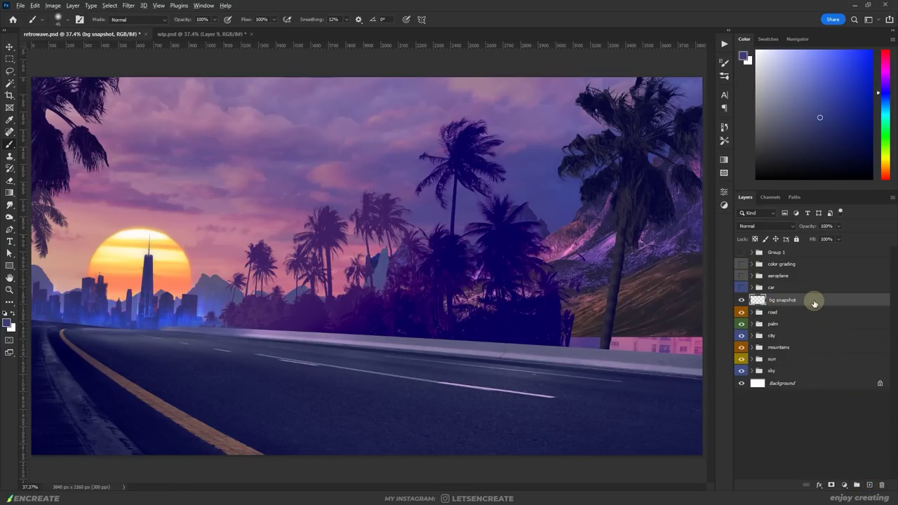
right_click(818, 303)
click(730, 226)
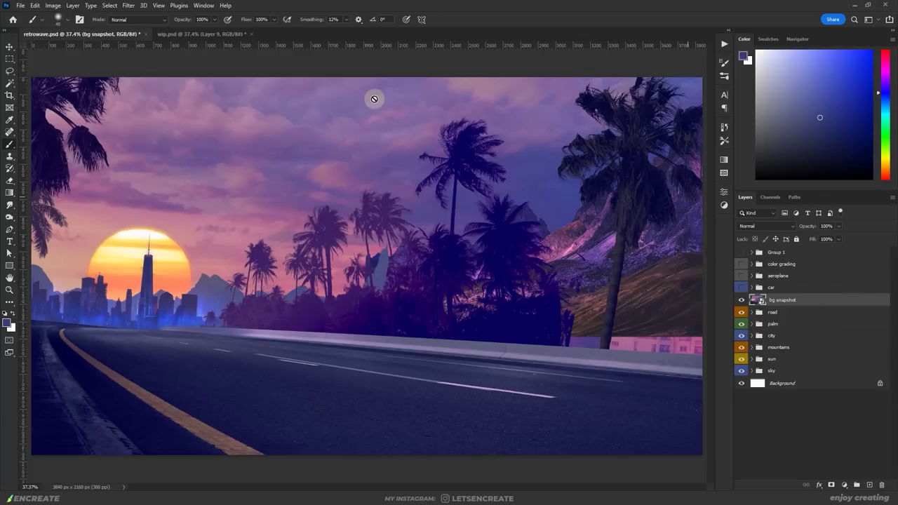
Start a Path Blur on bg snapshot with a path spanning the image at 64% speed
click(129, 11)
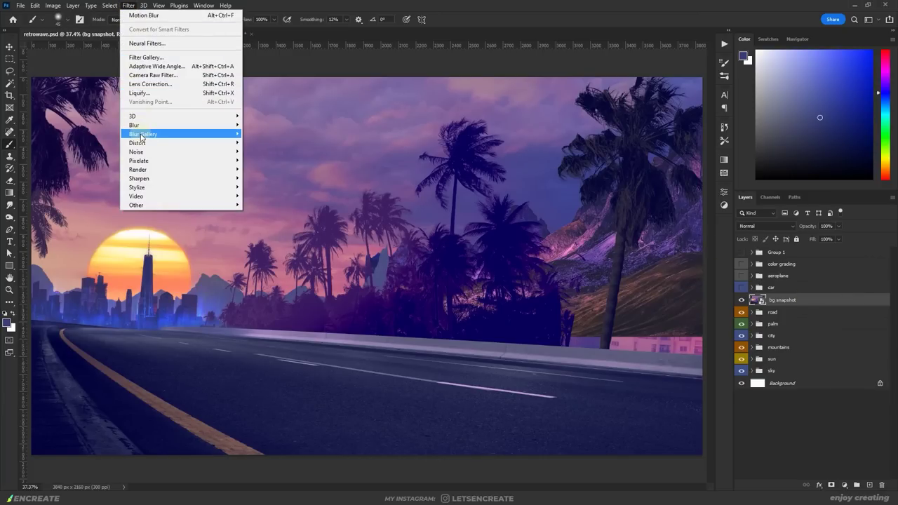
mouse_move(144, 133)
click(261, 160)
drag(395, 281, 154, 279)
drag(451, 282, 721, 272)
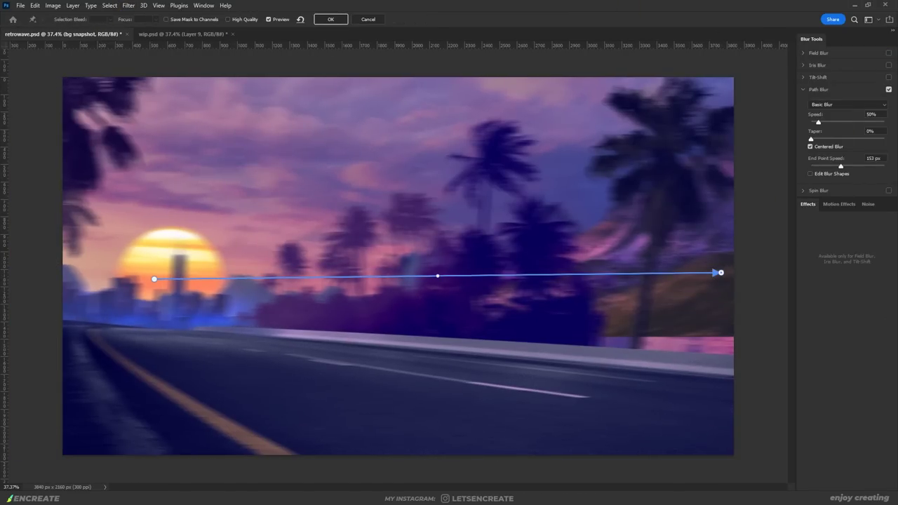
drag(827, 116, 811, 163)
Add road-edge and rising blur paths with 0 px end speed, apply, and re-show car, plane and grade
drag(146, 322, 715, 431)
click(146, 321)
drag(180, 398, 260, 453)
drag(840, 166, 811, 167)
click(638, 77)
click(154, 280)
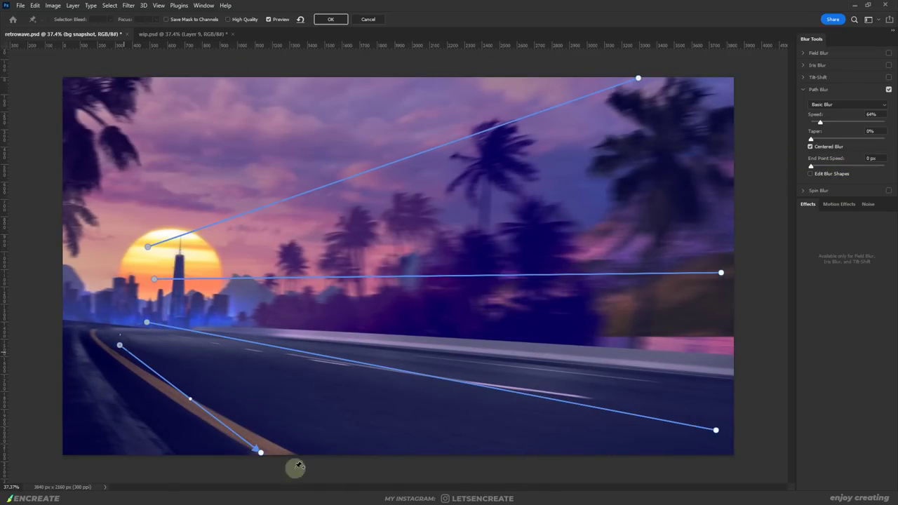
click(328, 19)
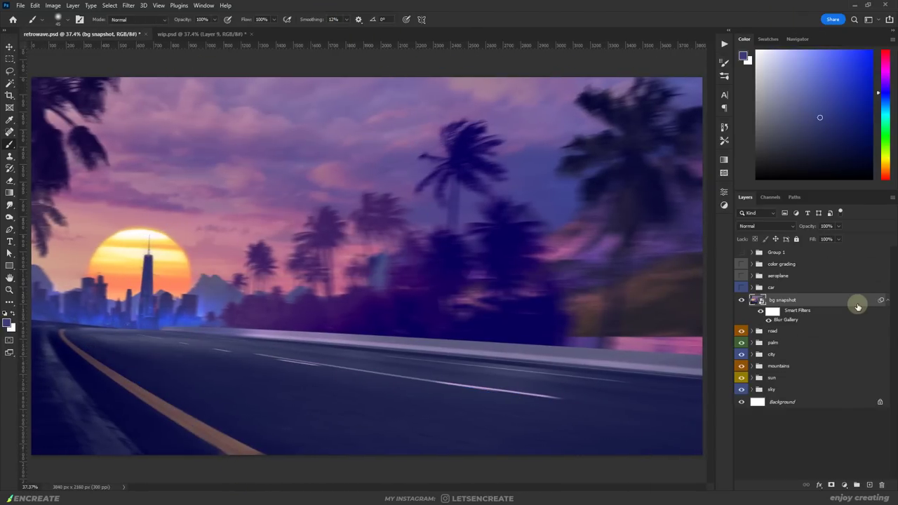
drag(741, 287, 741, 266)
Mask bg snapshot and paint black over the city and sun to keep them sharp
click(831, 484)
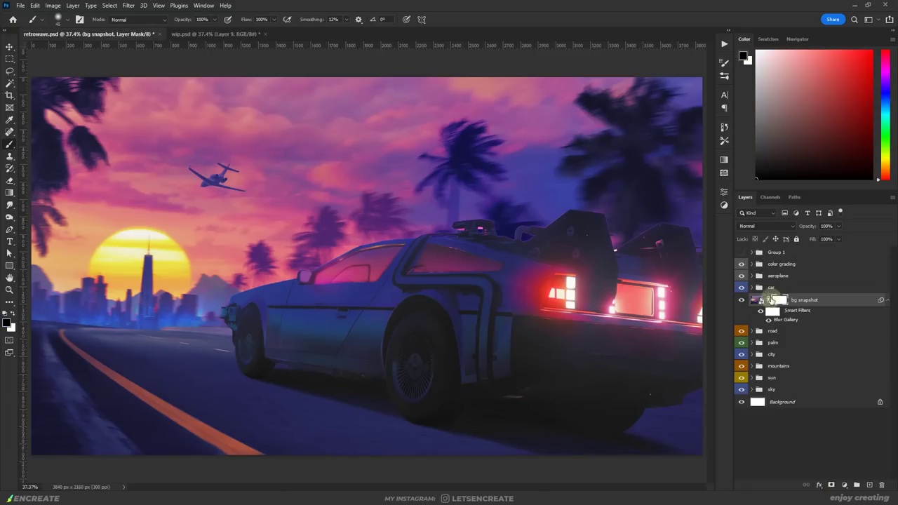
right_click(140, 210)
key(Return)
drag(146, 291, 135, 269)
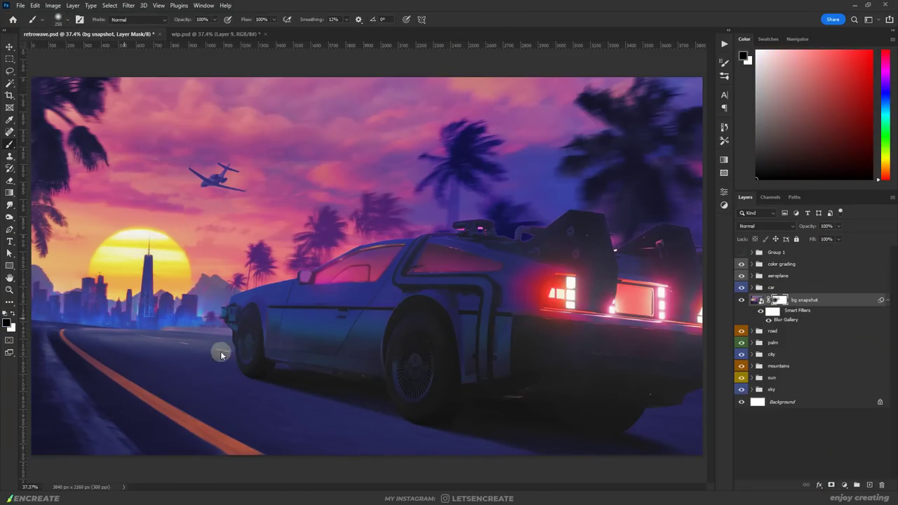
Hide the car, aeroplane, grade, bg snapshot and sun copy, then target the sun mask with the brush
drag(741, 300, 741, 263)
click(751, 377)
click(765, 416)
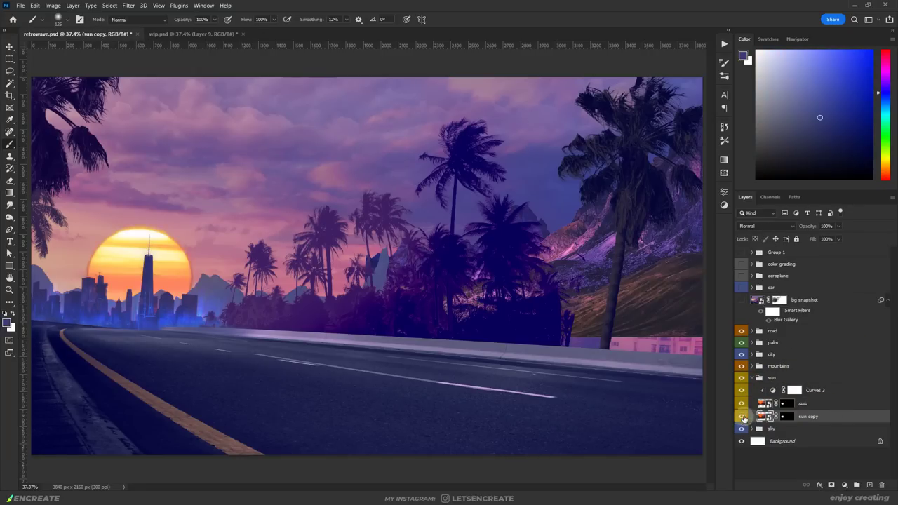
click(741, 416)
click(786, 403)
key(j)
key(b)
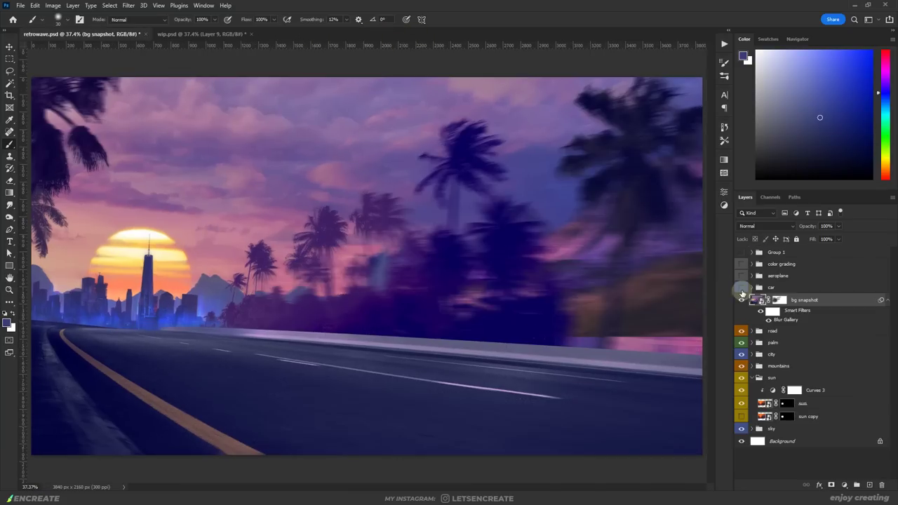
Name the new color grading layer bloom 1, set it to Soft Light, and sample the sun's orange
drag(741, 287, 742, 264)
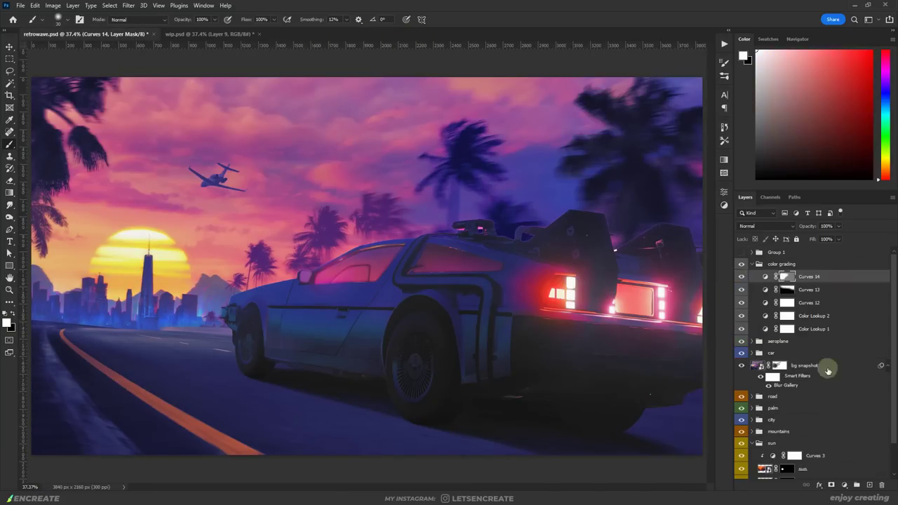
double_click(784, 275)
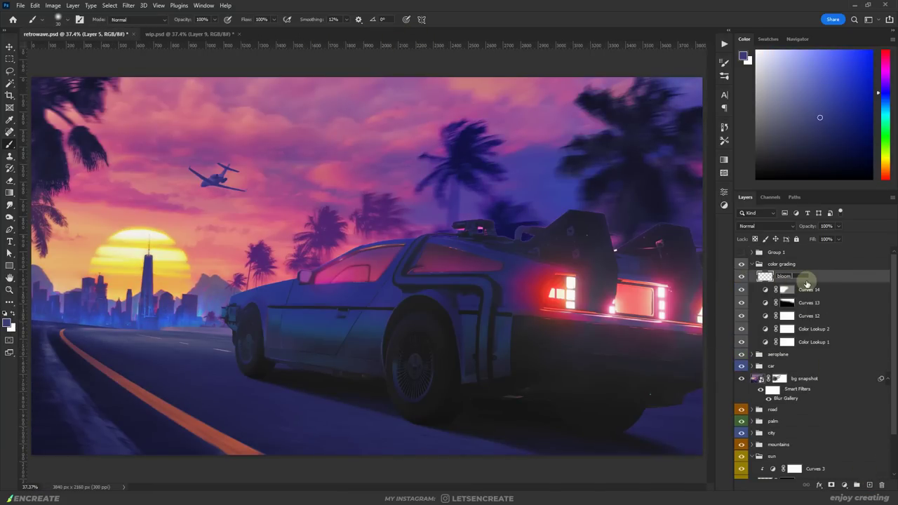
click(765, 226)
click(764, 351)
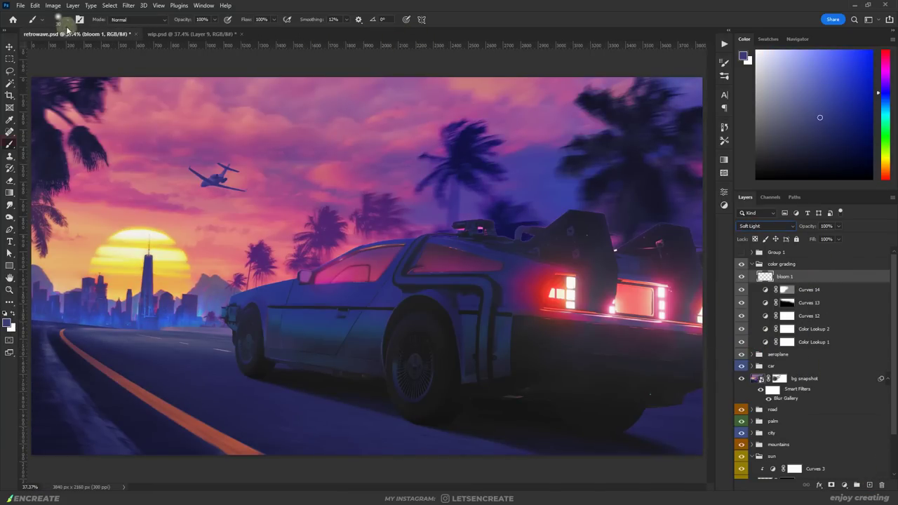
alt+click(168, 273)
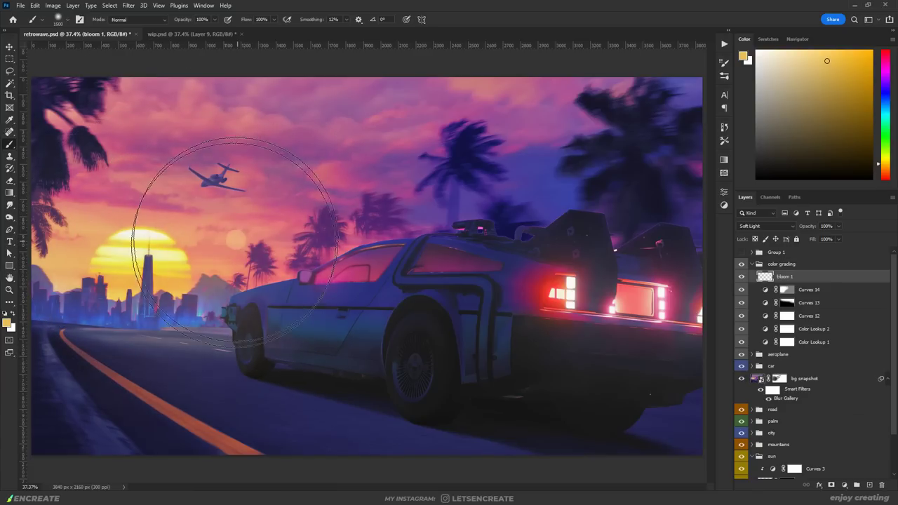
click(741, 277)
click(742, 277)
Create a Soft Light layer named bloom 2 and enlarge the brush
key(ctrl+shift+alt+n)
text(bloom 2)
key(Return)
click(783, 121)
key(bracketright)
key(bracketright)
key(bracketright)
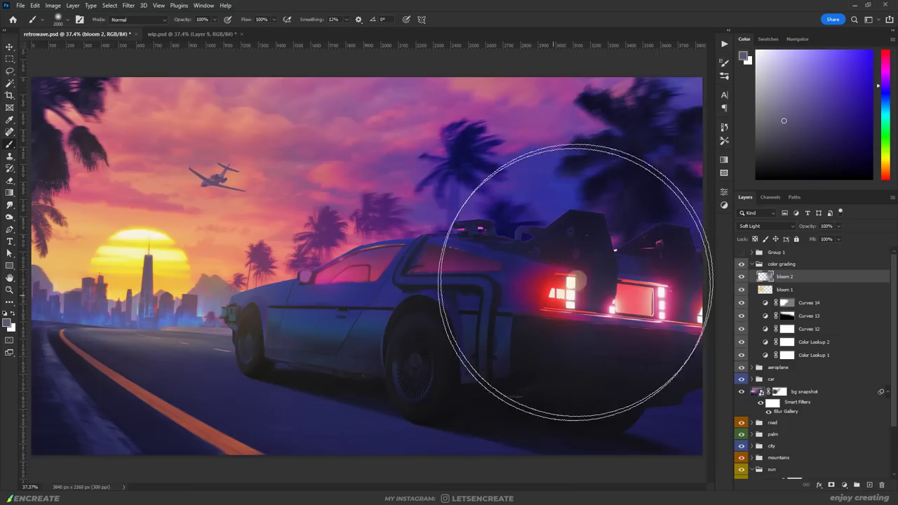
Add bloom 3 between bloom 1 and 2, paint it peach with a 1200 brush, set Soft Light
key(ctrl+shift+alt+n)
mouse_move(783, 276)
mouse_down()
mouse_move(797, 307)
mouse_move(798, 296)
mouse_up()
double_click(784, 289)
text(bloom 3)
key(Return)
click(809, 68)
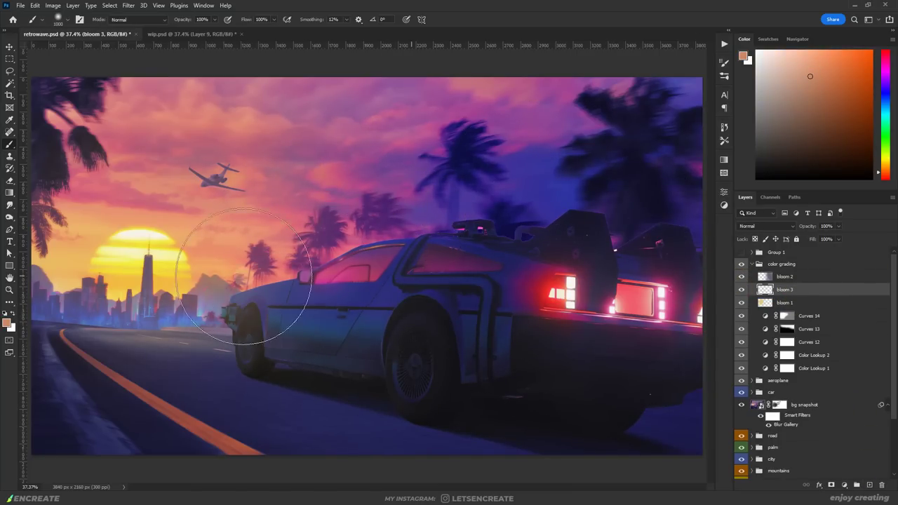
click(828, 85)
key(bracketright)
key(bracketright)
key(bracketright)
click(818, 81)
click(766, 226)
click(768, 336)
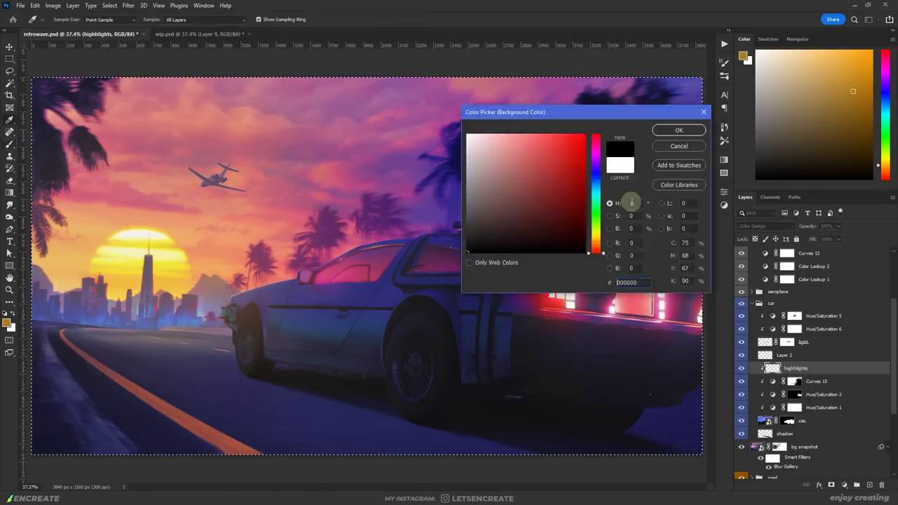
Set highlights to Linear Dodge (Add) and add a new layer named bloom above it
key(alt+shift+w)
key(x)
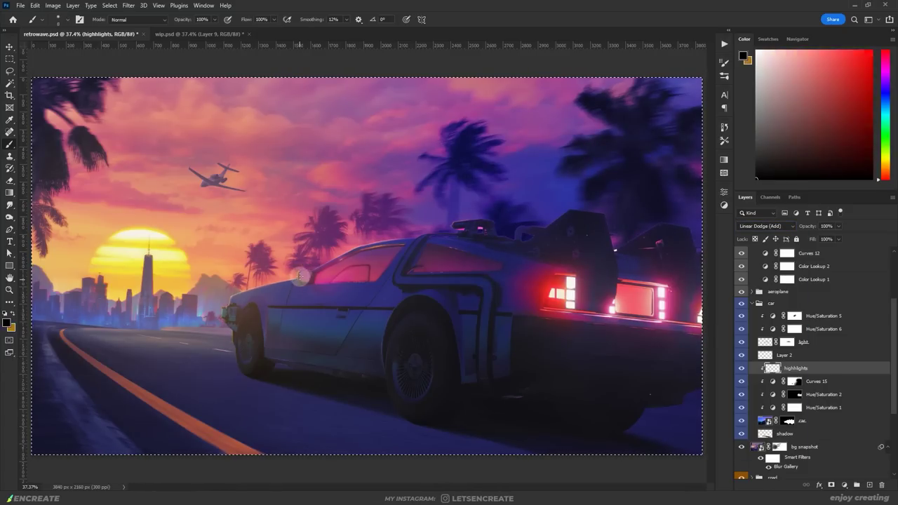
key(x)
key(x)
key(x)
key(x)
key(x)
key(x)
key(x)
key(ctrl+d)
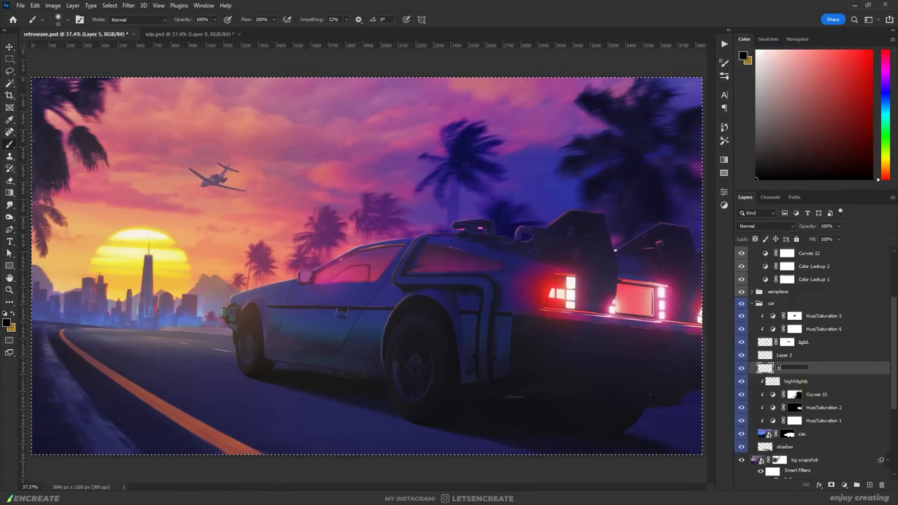
key(ctrl+shift+n)
text(bloom)
key(Return)
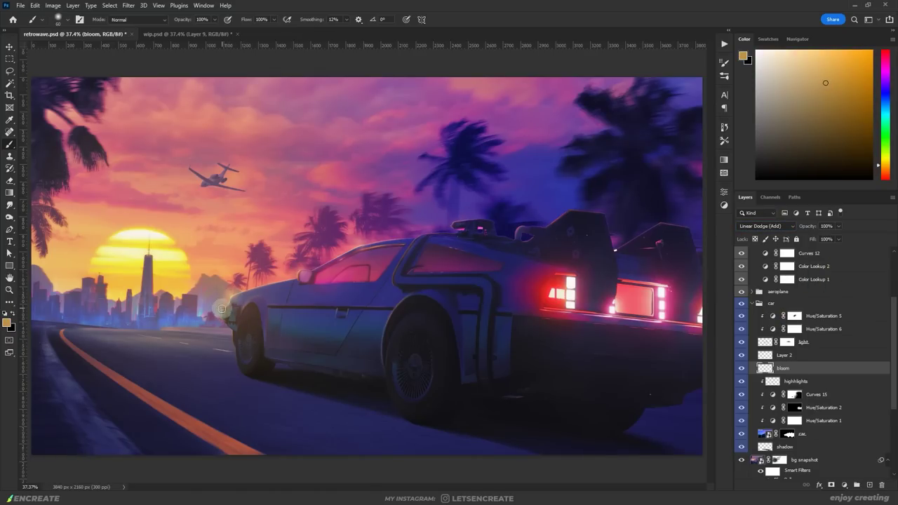
Create a smoke layer below shadow and paint-ready it with grey and a 250 brush
scroll(895, 361, down, 4)
click(806, 376)
key(ctrl+shift+n)
text(smoke)
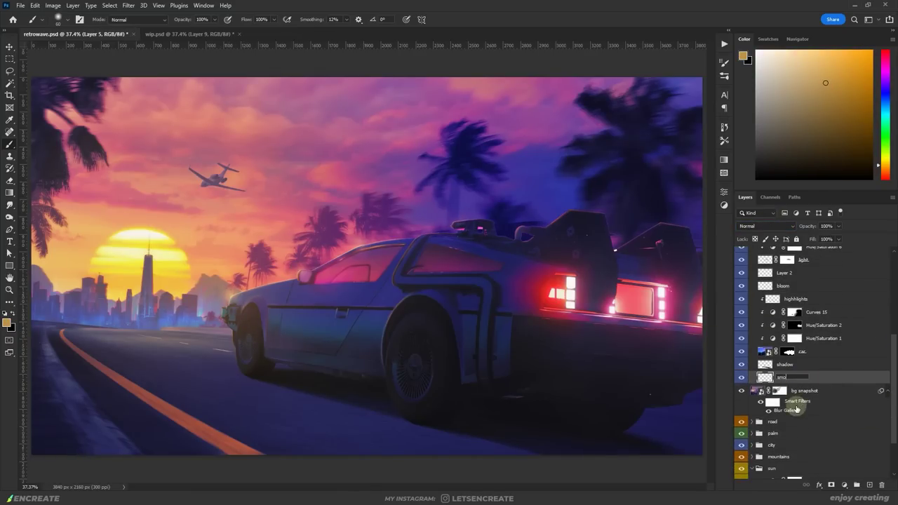
key(Return)
click(743, 56)
click(677, 126)
key(bracketleft)
key(bracketleft)
key(bracketleft)
key(bracketleft)
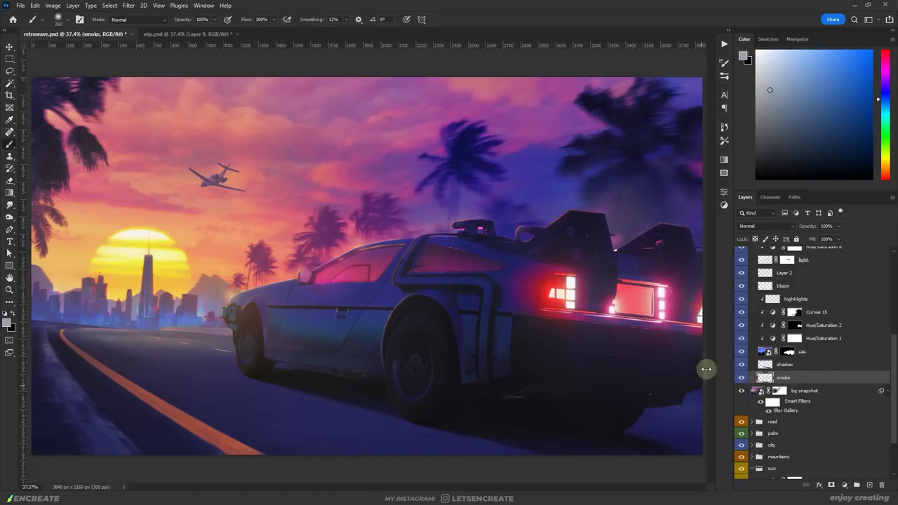
Apply a Spin Blur to the car layer with rings fitted on the rear and front wheels
key(v)
ctrl+click(673, 242)
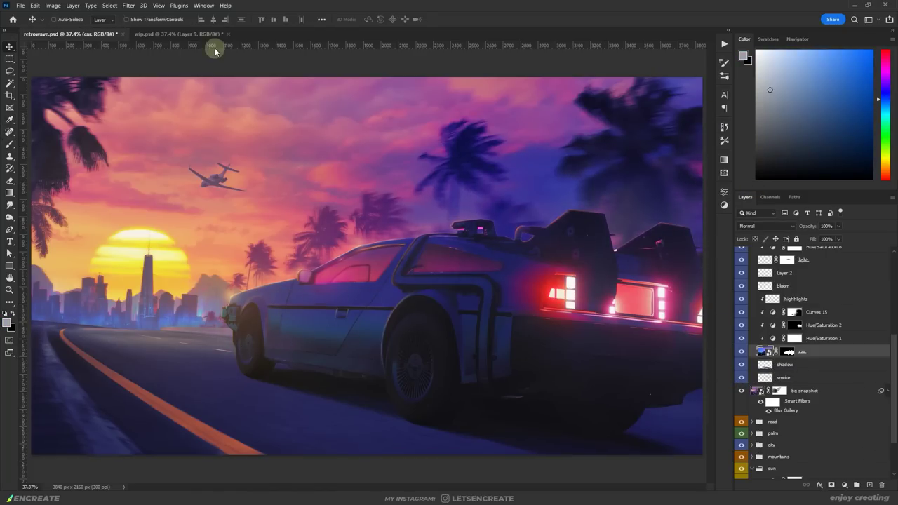
click(129, 5)
mouse_move(168, 134)
click(270, 171)
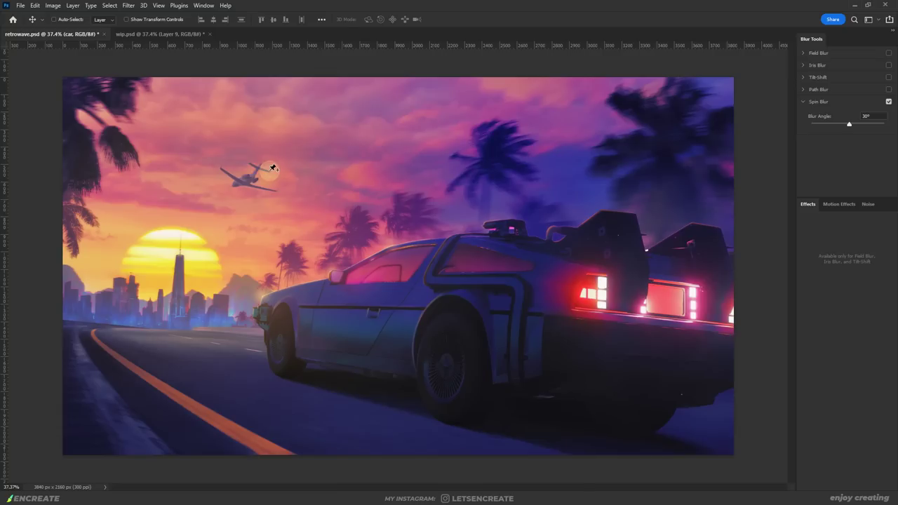
drag(432, 266, 482, 366)
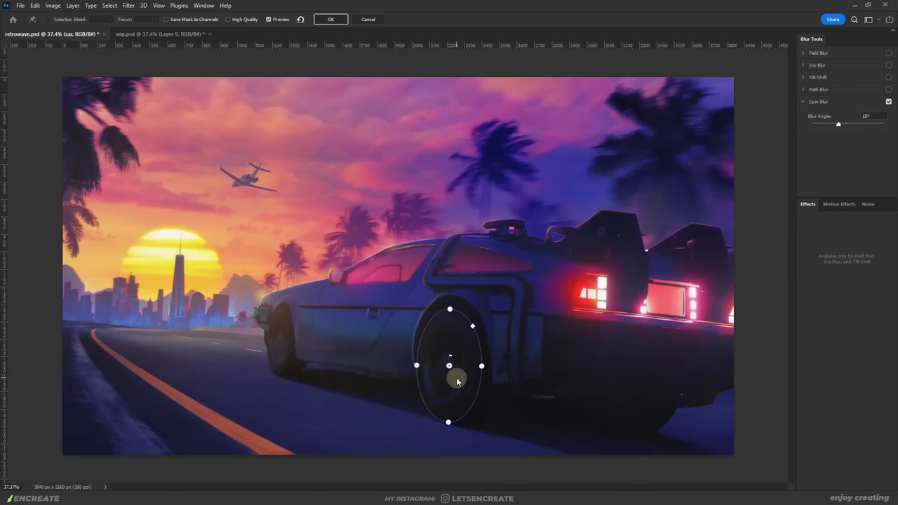
click(286, 340)
drag(351, 341, 296, 341)
drag(278, 414, 278, 376)
click(331, 19)
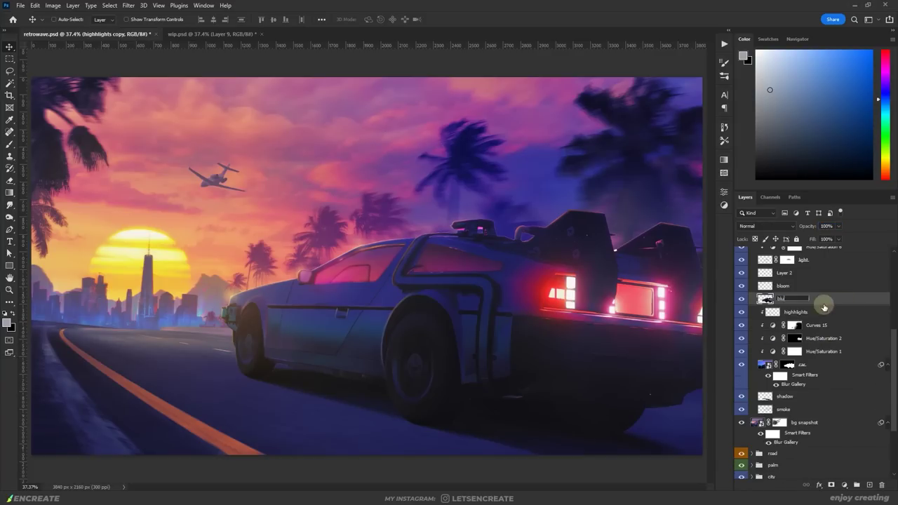
Path-blur the car copy with three paths along the car, apply it, and save
click(128, 5)
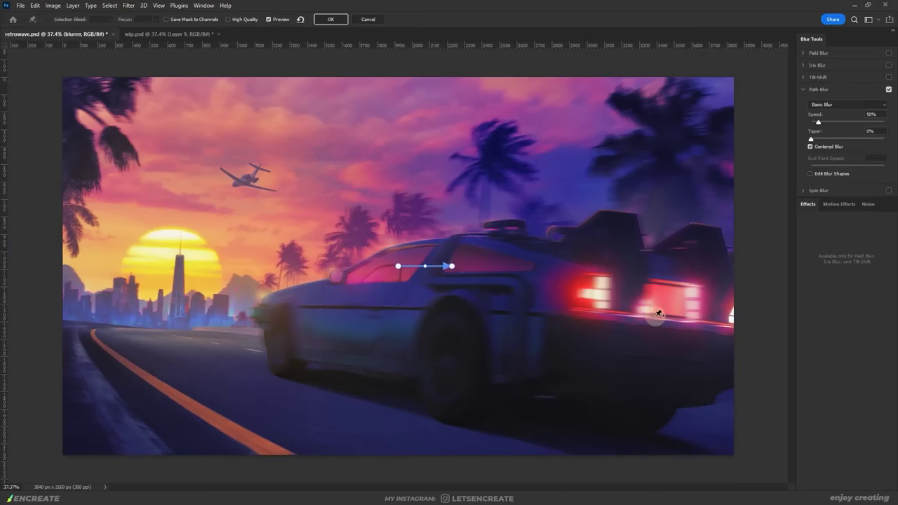
drag(445, 263, 556, 267)
mouse_move(402, 324)
mouse_down()
mouse_move(533, 329)
mouse_move(659, 353)
mouse_up()
drag(400, 242, 614, 218)
click(716, 273)
click(330, 19)
key(ctrl+s)
Hide blurrrr with a black mask and paint white over the tail lights with a 175 brush
alt+click(831, 485)
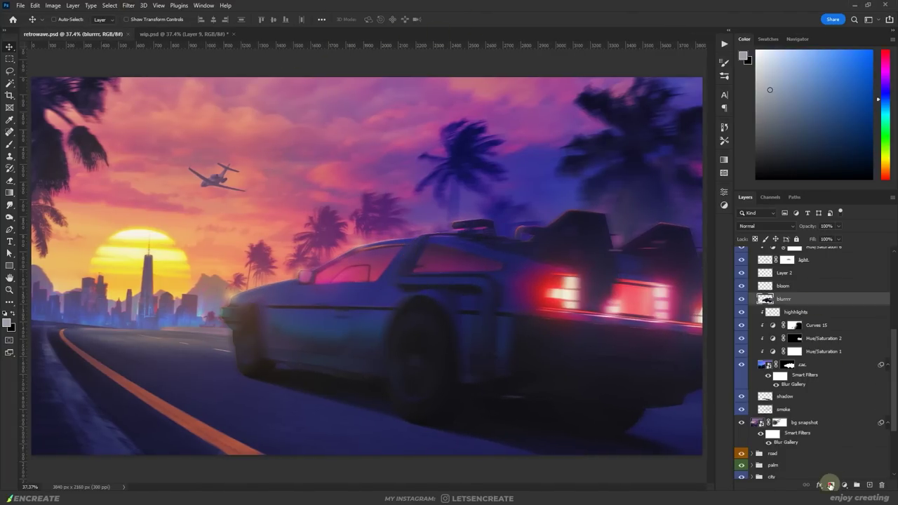
key(b)
key(d)
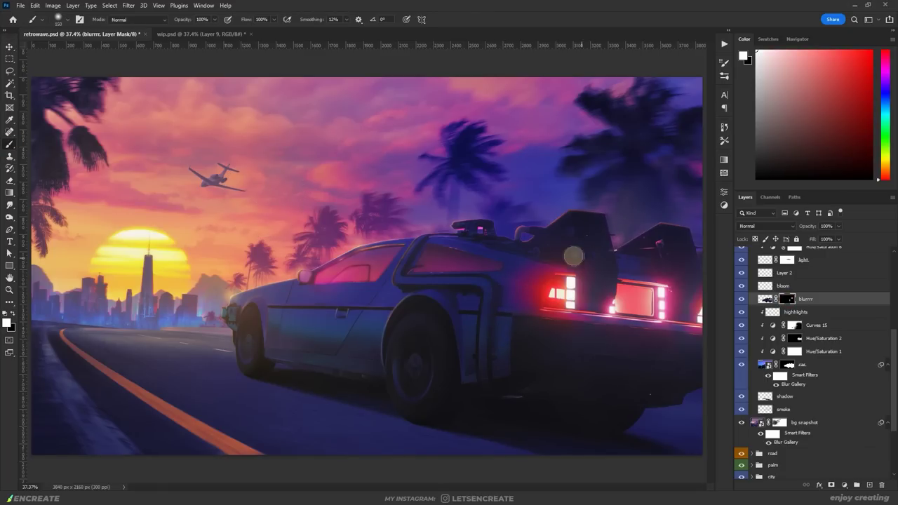
key(bracketright)
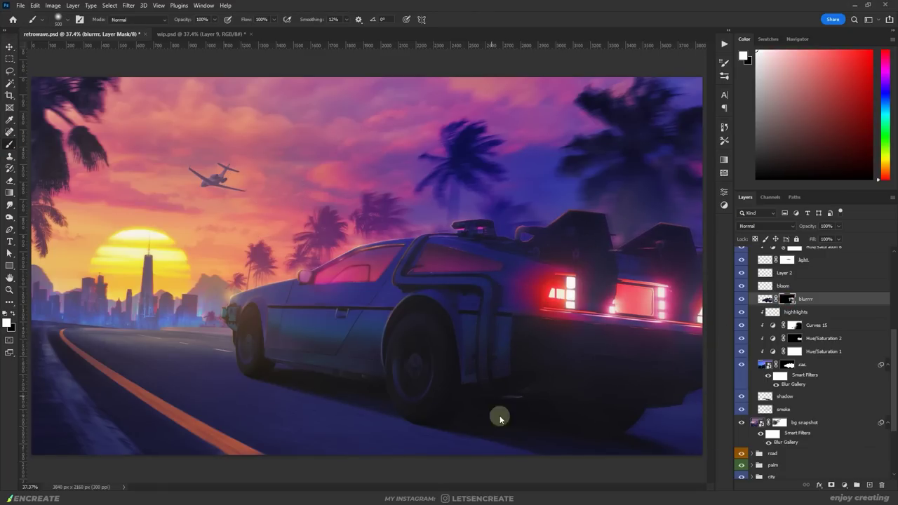
mouse_move(605, 294)
mouse_down()
mouse_move(662, 429)
mouse_move(700, 281)
mouse_up()
Set the aeroplane highlights layer to Color Dodge, paint a sampled peach sky tone, and duplicate it
key(x)
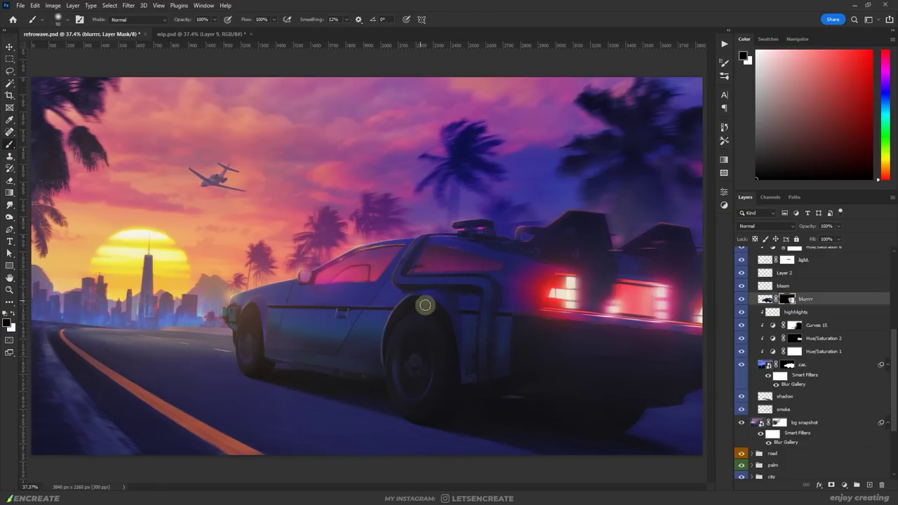
scroll(806, 337, up, 5)
click(800, 385)
click(765, 226)
click(768, 305)
key(x)
alt+click(198, 170)
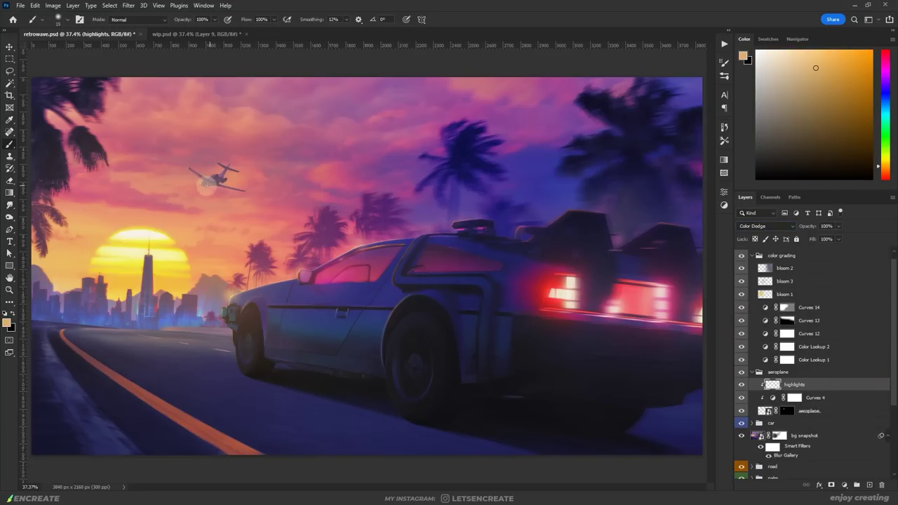
key(r)
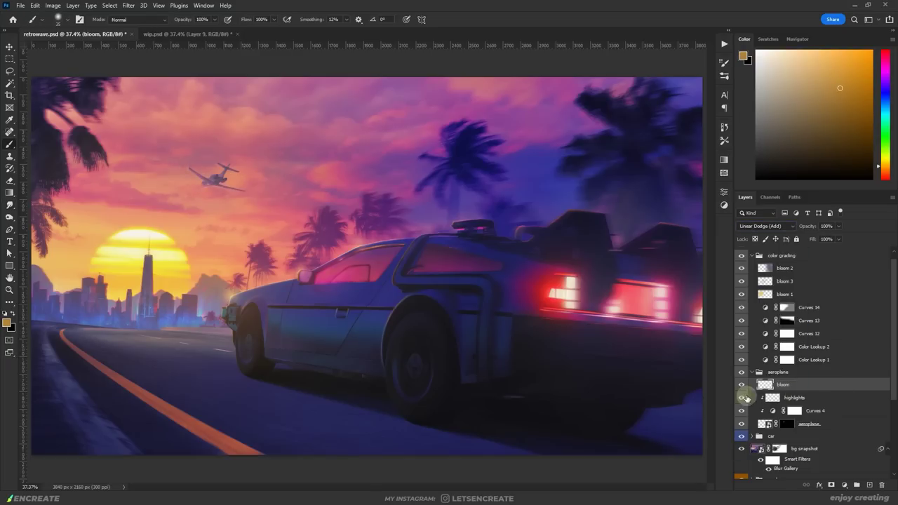
click(746, 398)
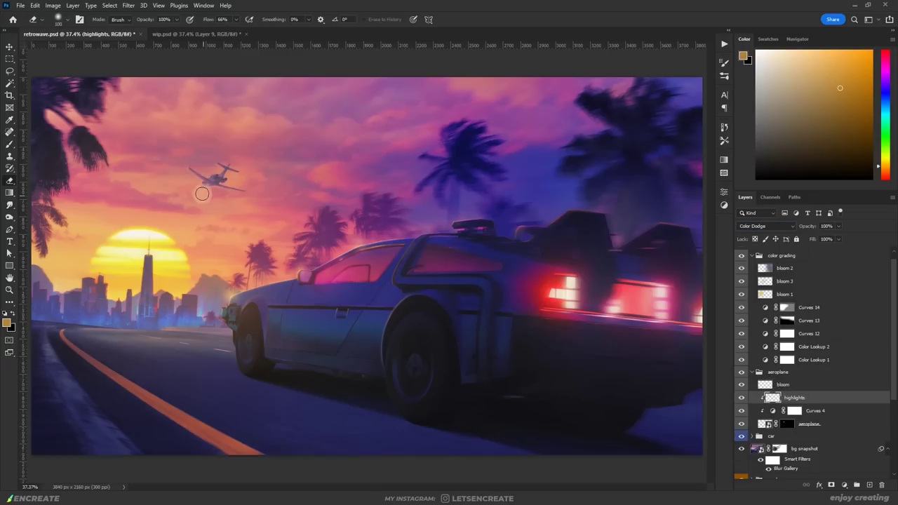
key(ctrl+j)
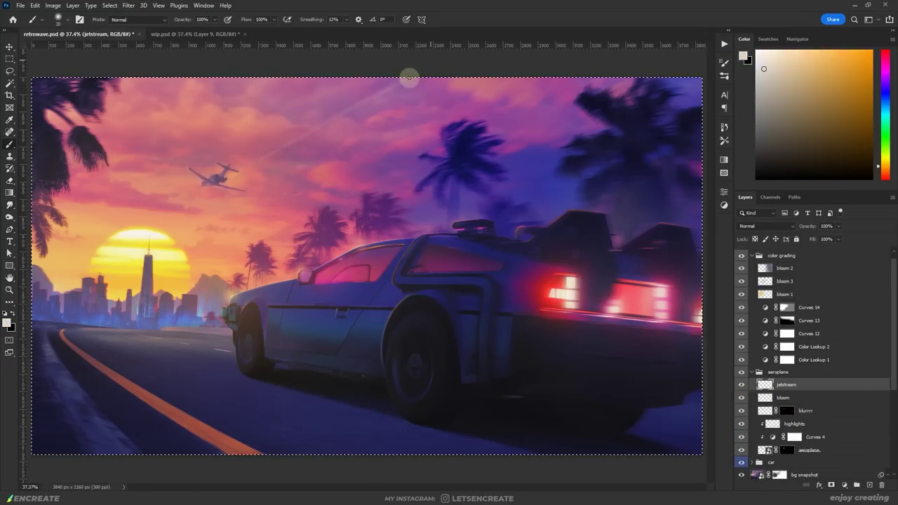
Place a second jet stream beside the first, mask the jetstream layer, and smudge the trails
key(ctrl+d)
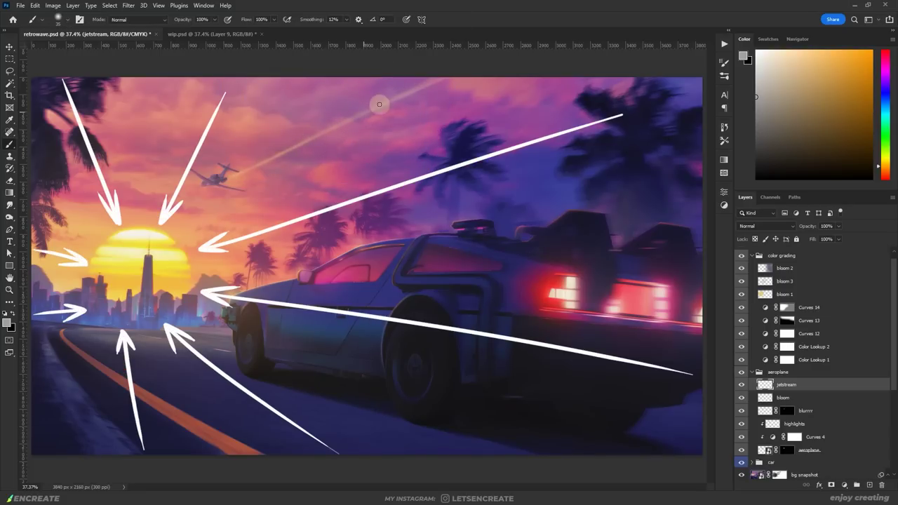
key(v)
drag(315, 138, 311, 124)
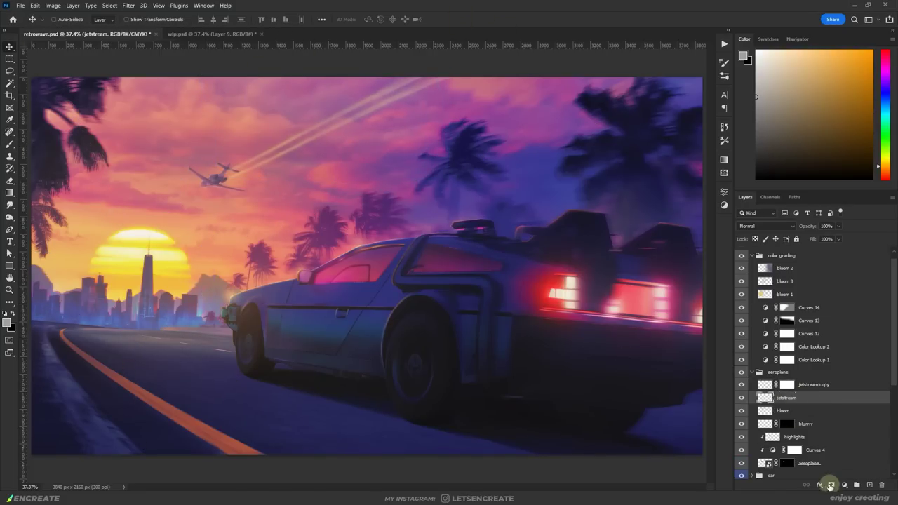
click(831, 485)
key(r)
click(810, 385)
key(alt+bracketleft)
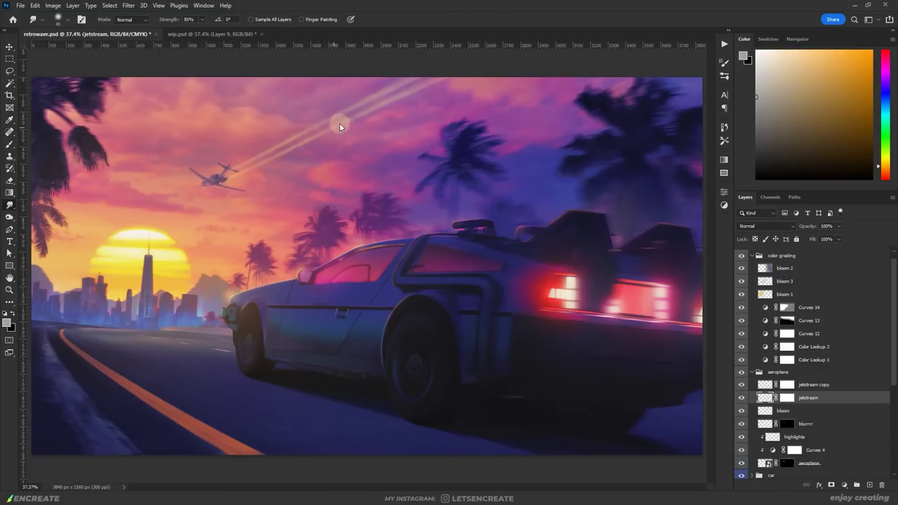
key(alt+bracketright)
key(alt+bracketleft)
Paint small salmon-red navigation lights on the lights layer with a 10 px brush
click(775, 296)
key(b)
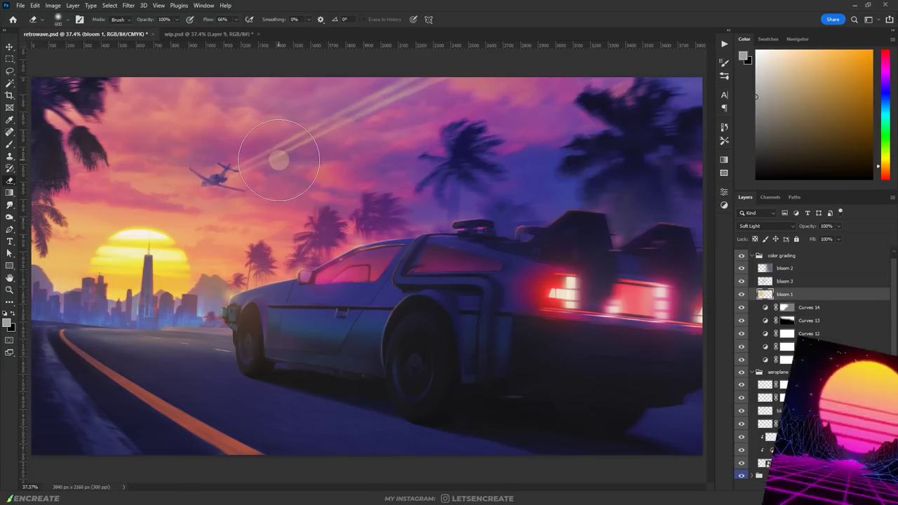
alt+click(241, 166)
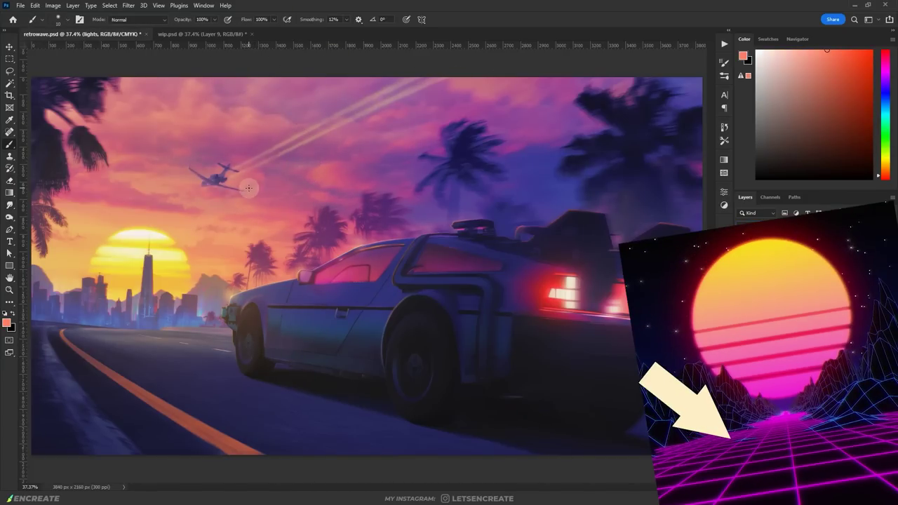
key(bracketright)
key(bracketleft)
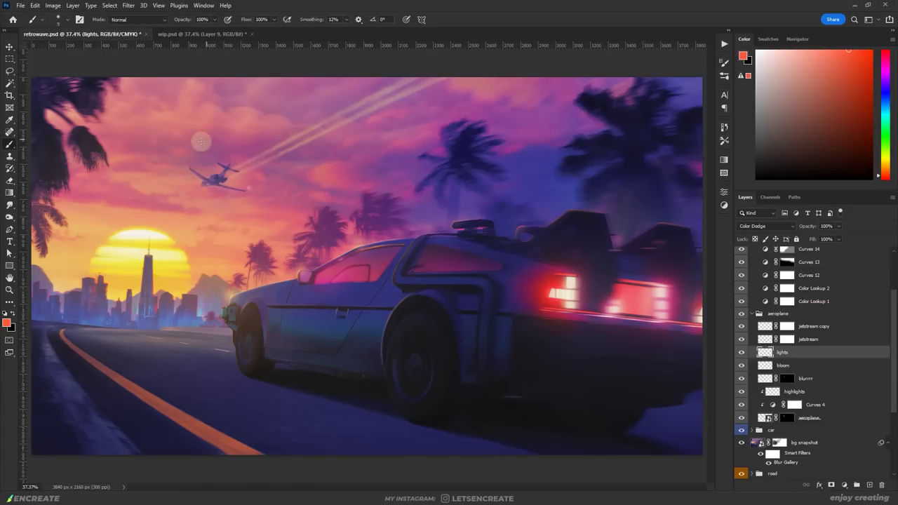
Duplicate the lights, scale the copy slightly smaller, merge it back, and copy a selection to a new layer
key(ctrl+j)
key(ctrl+t)
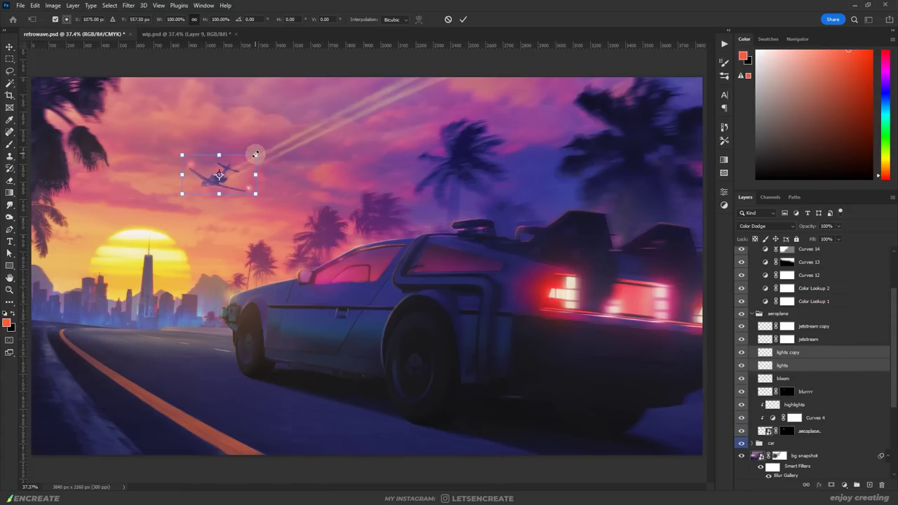
drag(256, 154, 254, 160)
key(Return)
key(ctrl+e)
key(m)
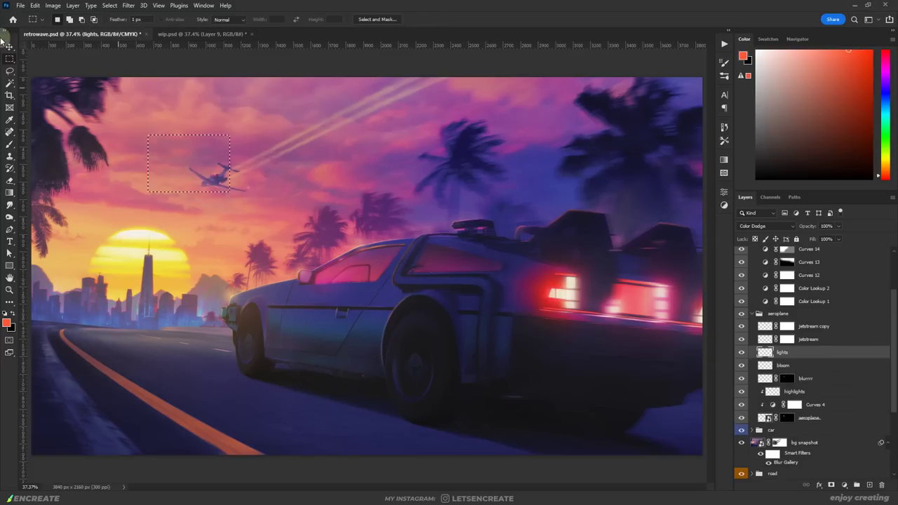
key(ctrl+j)
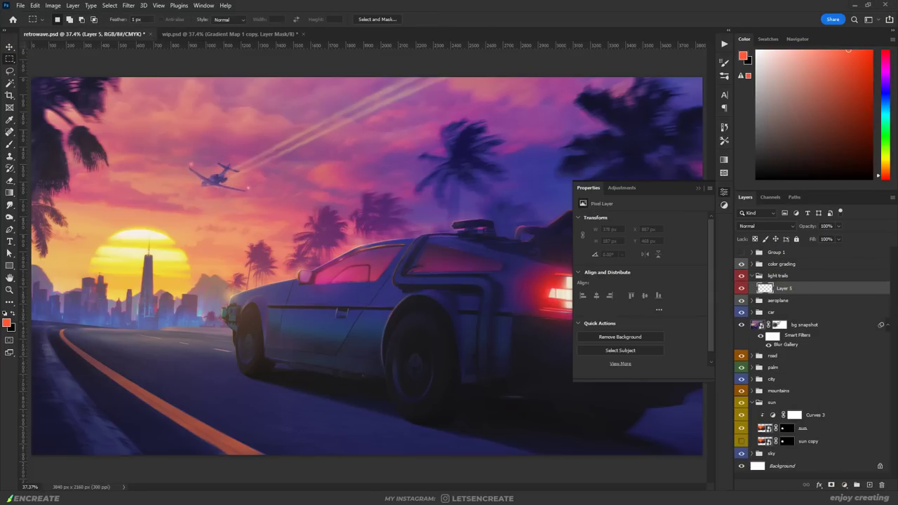
Add a Gradient Map with a red stop and a pale cream light end
click(844, 484)
click(771, 475)
click(617, 231)
double_click(568, 334)
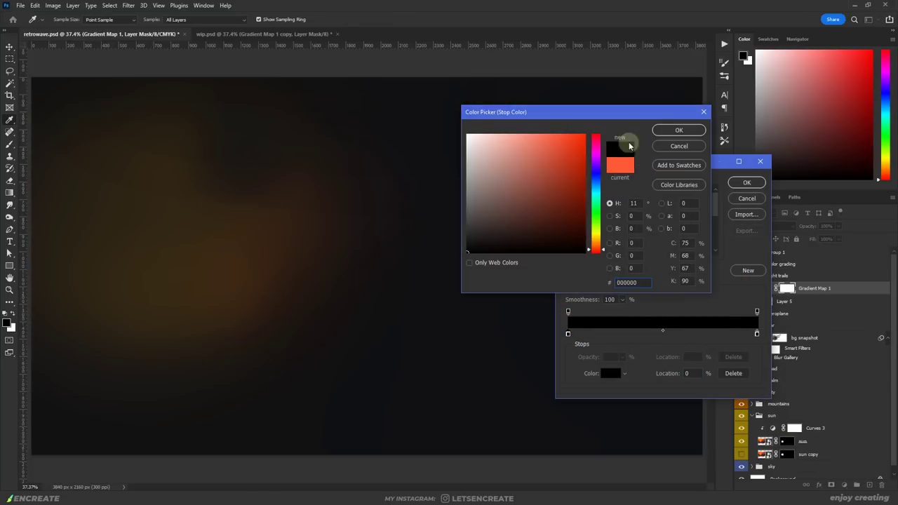
click(633, 128)
double_click(652, 334)
click(563, 140)
click(679, 131)
double_click(756, 334)
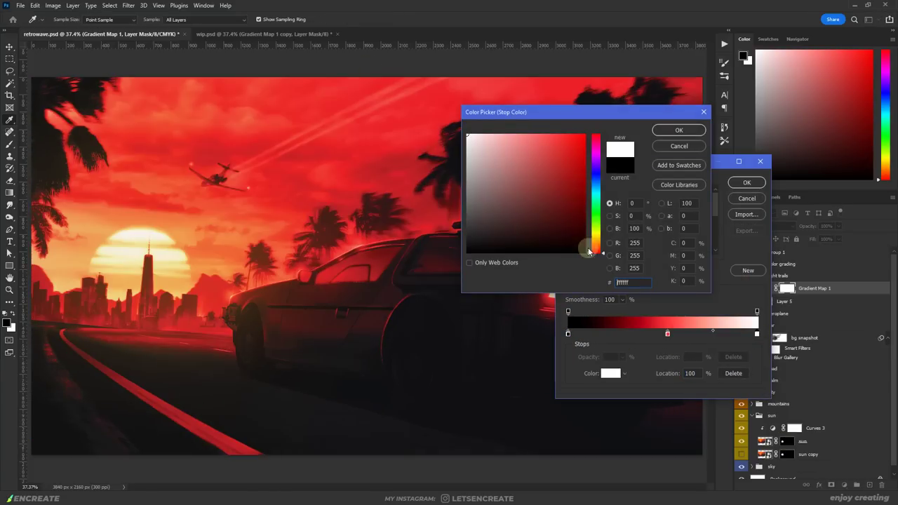
click(491, 142)
click(679, 130)
Add a saturated orange stop between red and cream, nudged slightly right, and confirm the gradient
double_click(736, 334)
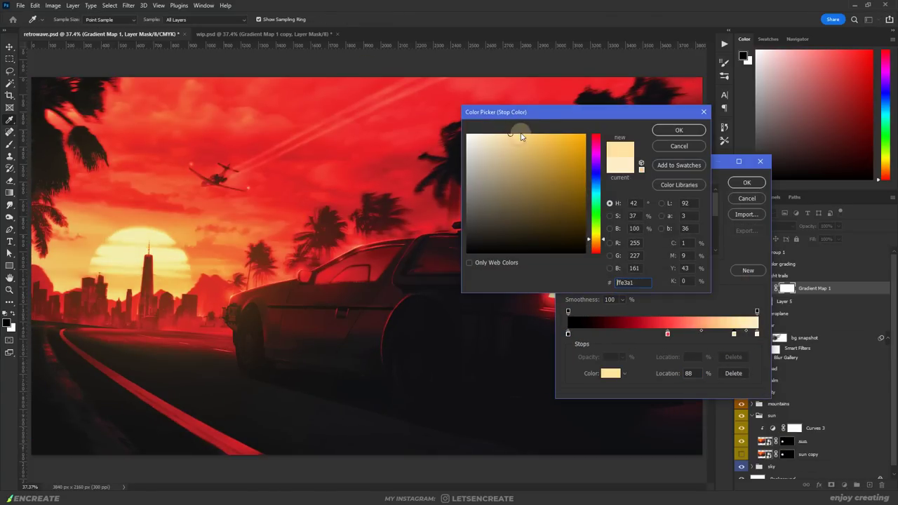
click(535, 133)
click(678, 130)
double_click(700, 334)
click(593, 243)
click(561, 140)
click(678, 130)
drag(700, 334, 706, 335)
click(746, 182)
Fill Layer 5 with black and rename it red
click(764, 301)
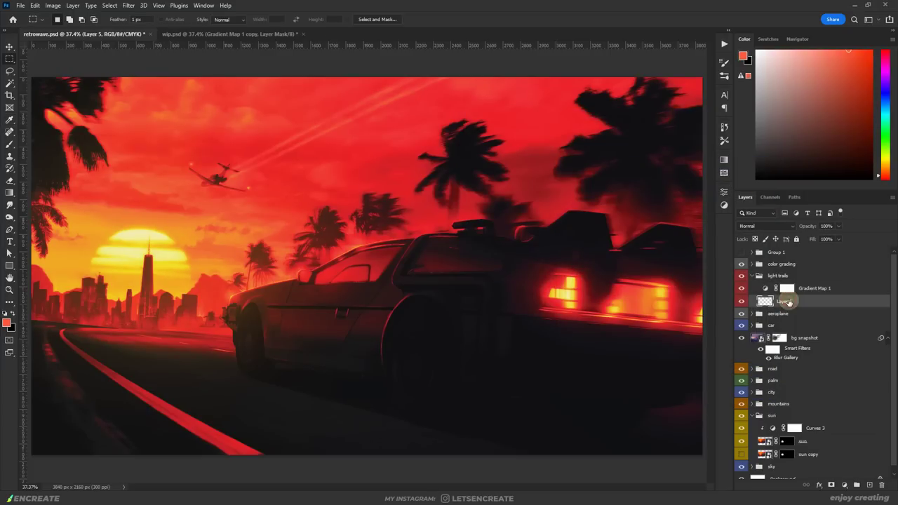
key(d)
key(alt+BackSpace)
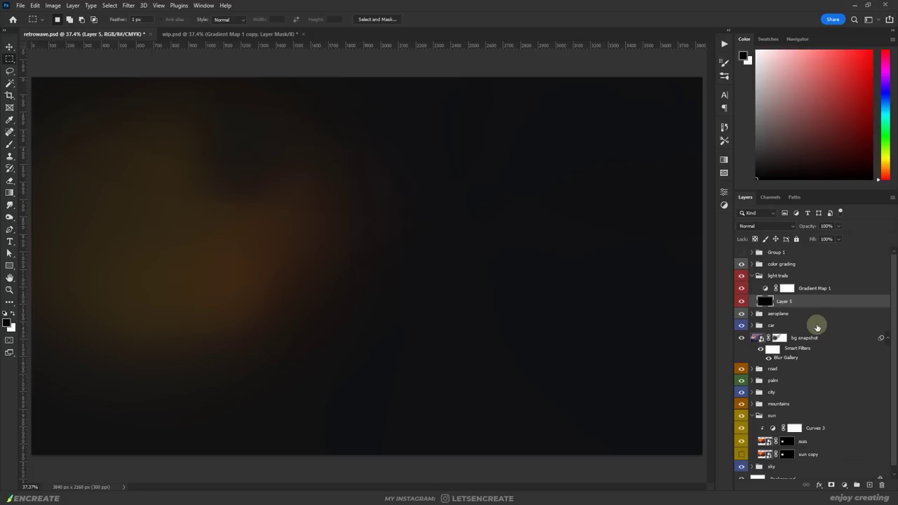
key(Return)
Set the red layer to Screen, add a new layer above it, and ready a white brush
click(765, 226)
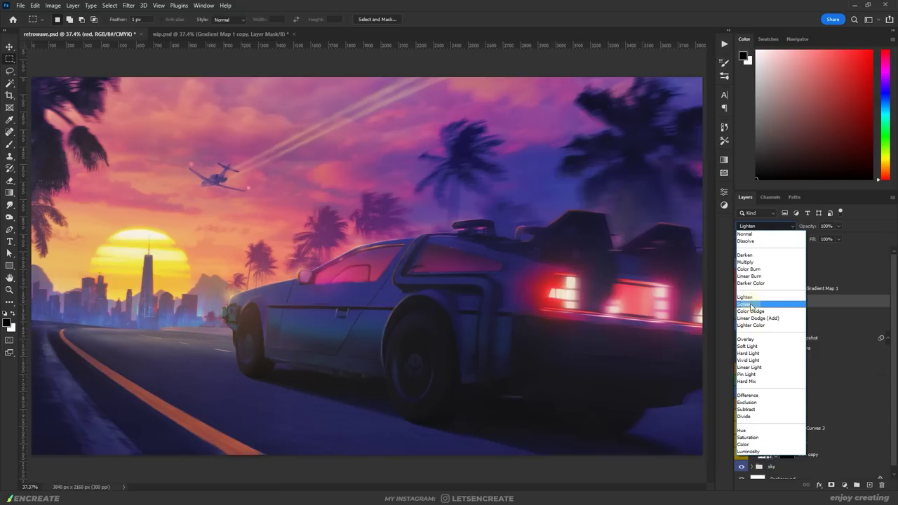
click(771, 302)
click(868, 485)
click(10, 144)
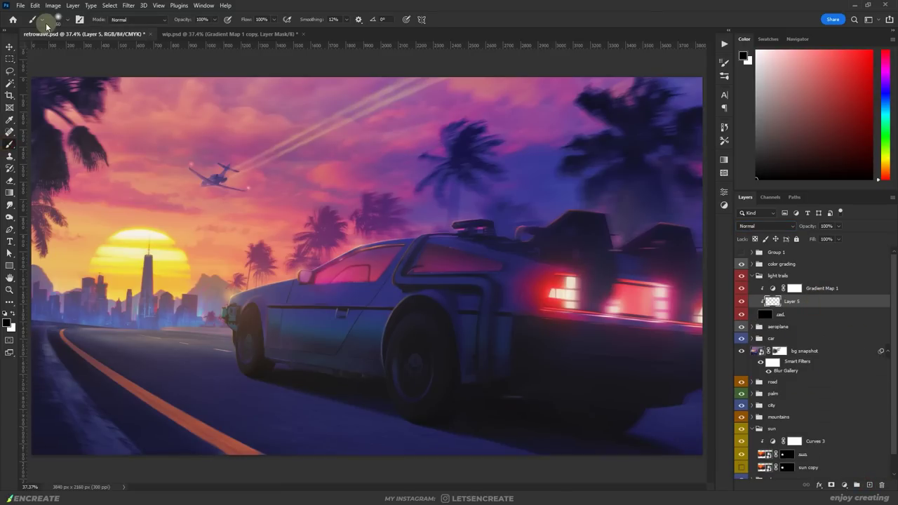
click(62, 19)
key(Return)
key(x)
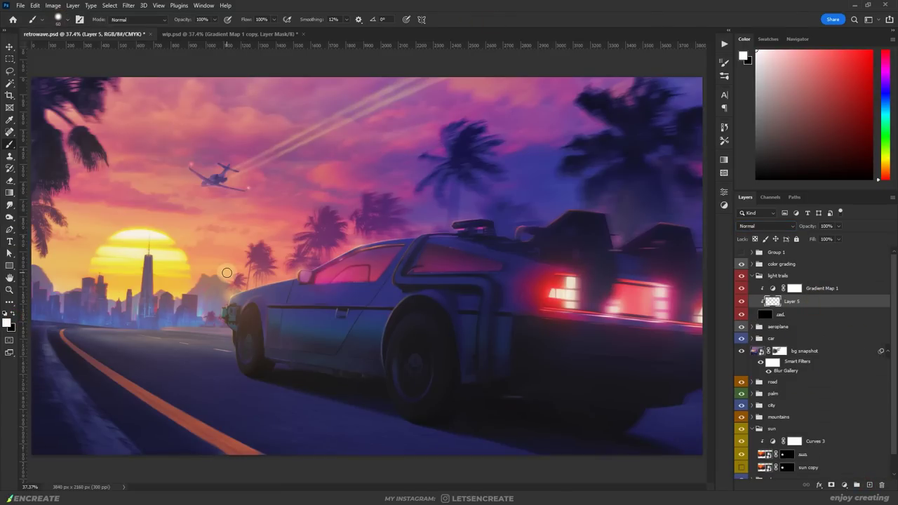
Paint red light trails along the car's side and the bottom of the road
drag(540, 410, 311, 367)
key(ctrl+z)
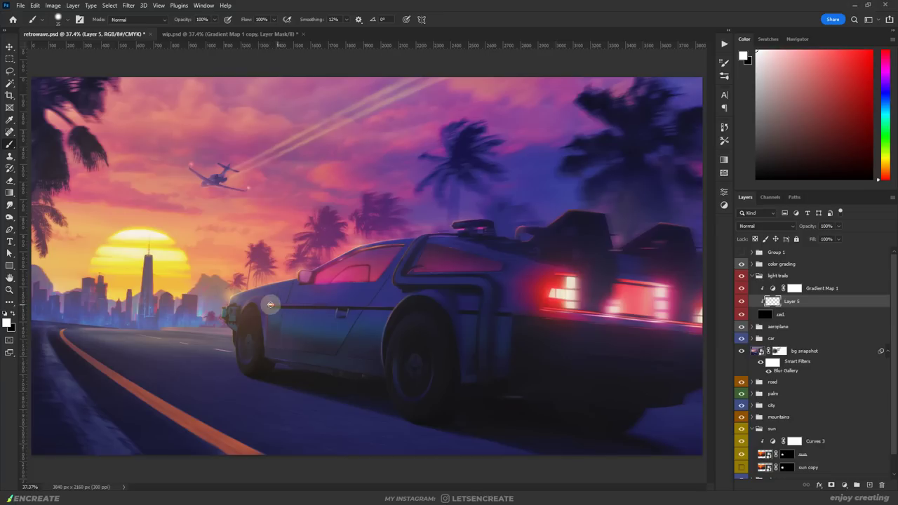
drag(270, 305, 702, 324)
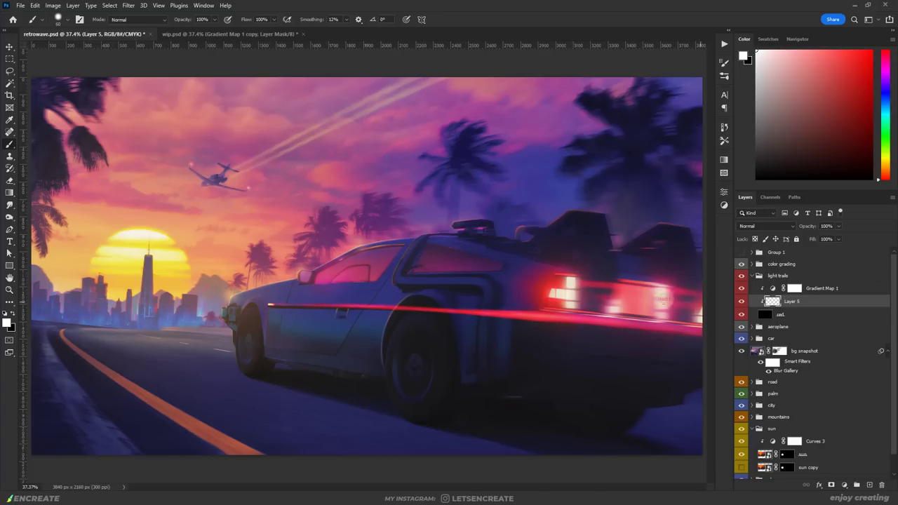
shift+click(230, 366)
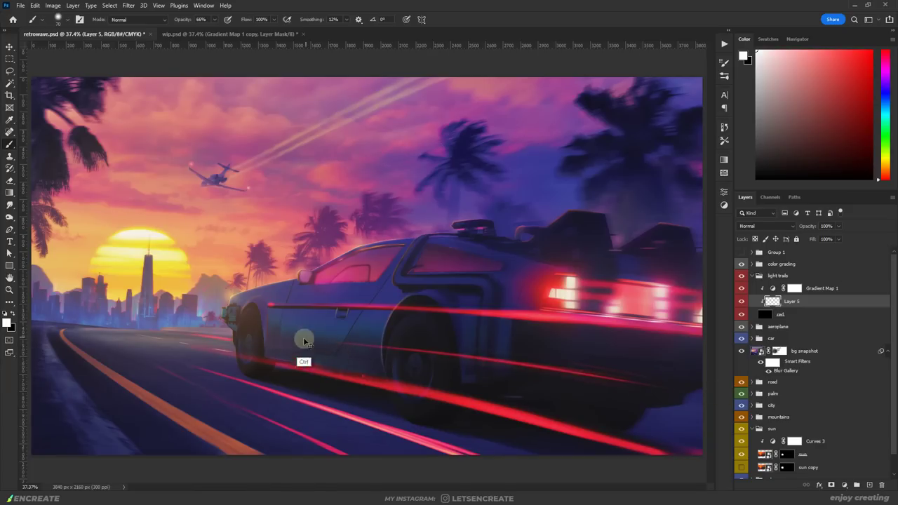
Revisit the red gradient map, then add a blue layer with a gradient map above it
double_click(772, 287)
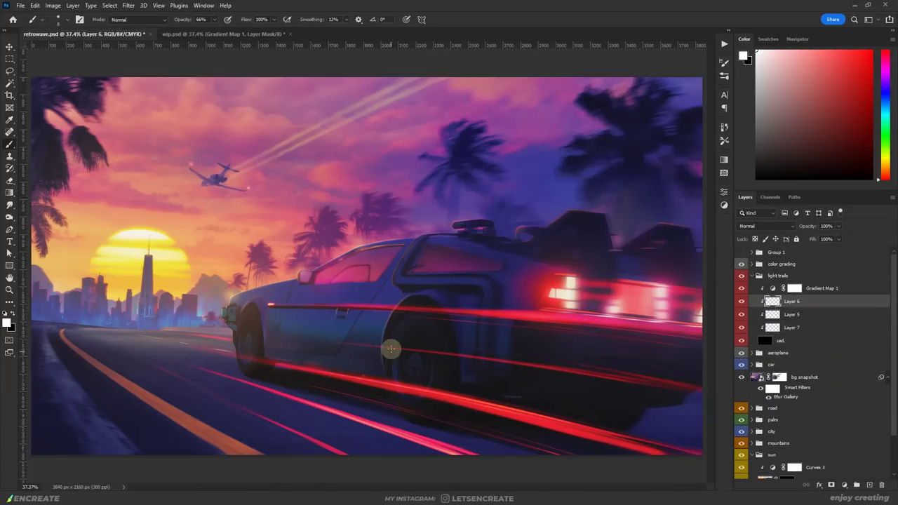
click(821, 314)
key(x)
key(alt+bracketright)
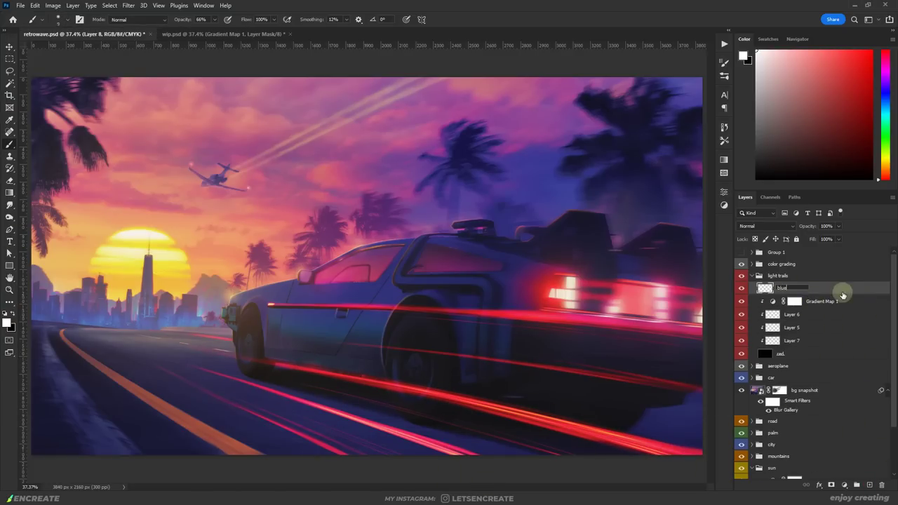
click(843, 484)
click(847, 470)
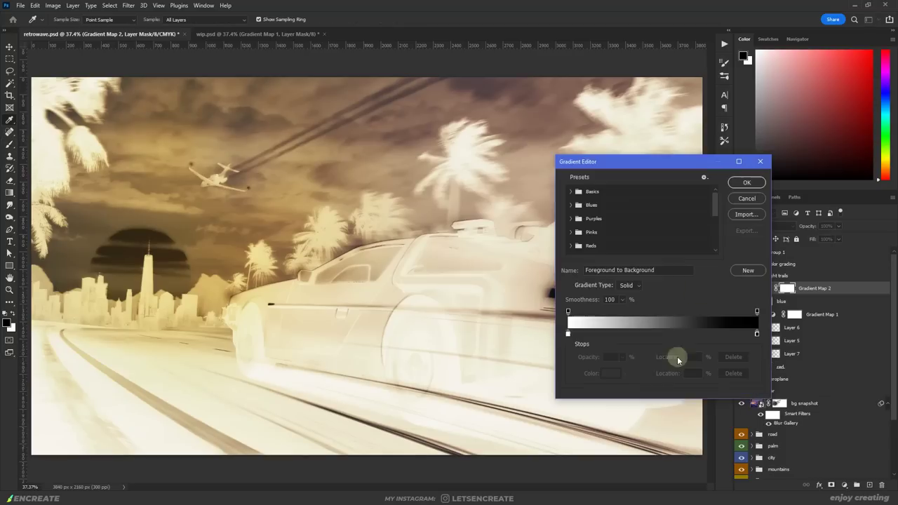
Give Gradient Map 2 a blue middle stop and light blue stops toward the light end
double_click(757, 334)
click(689, 154)
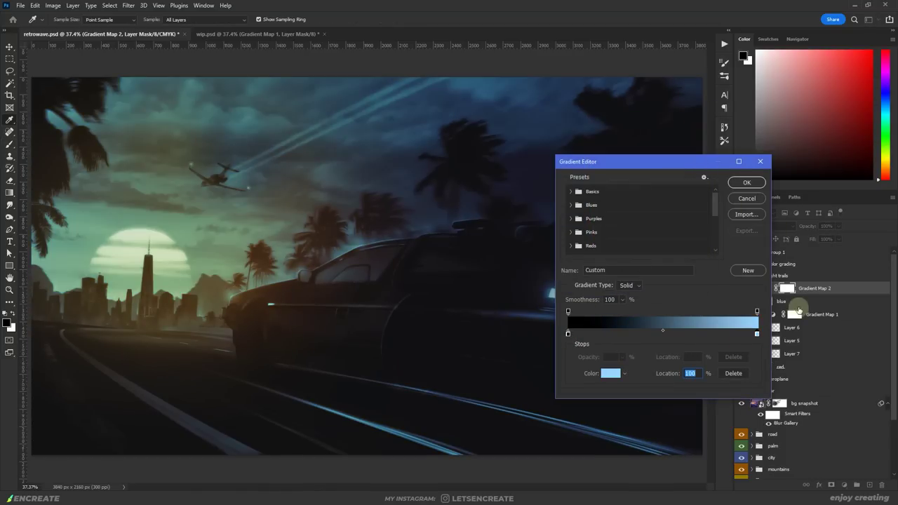
double_click(665, 336)
click(583, 164)
click(681, 126)
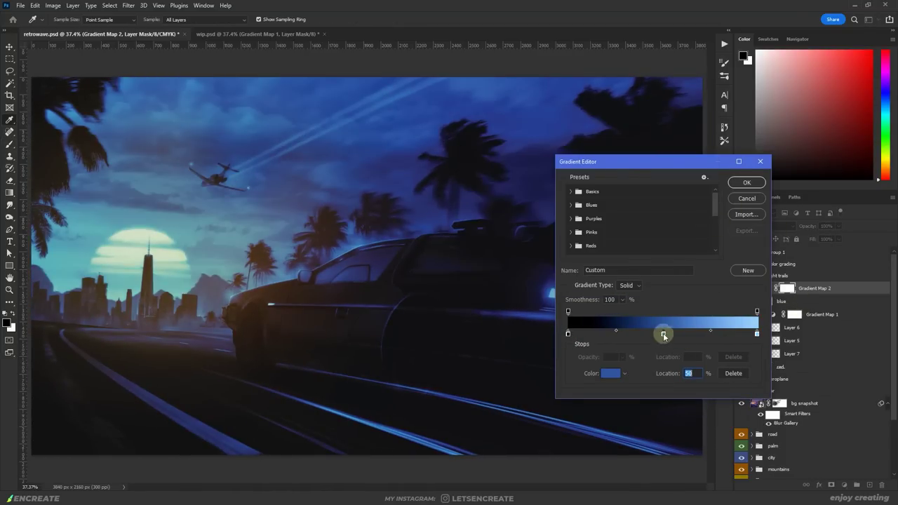
double_click(710, 334)
click(673, 130)
double_click(733, 334)
click(671, 132)
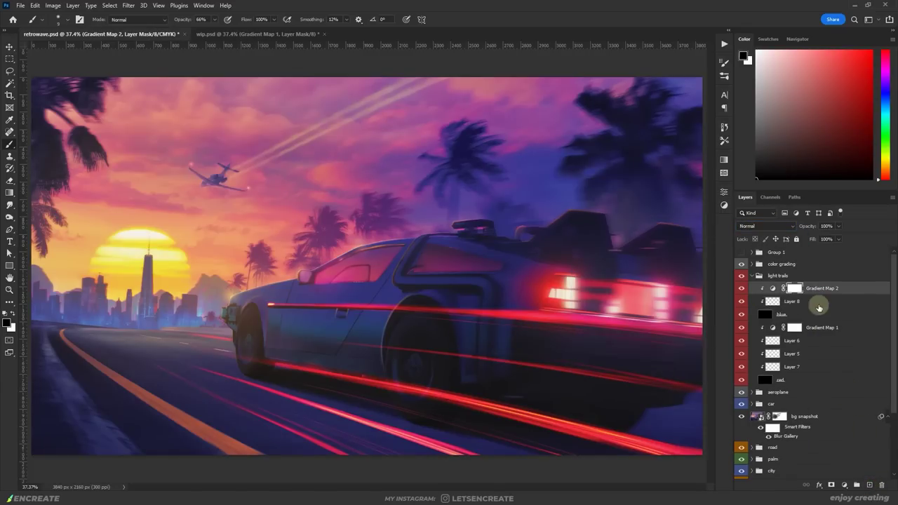
Paint blue streaks on Layer 8 along the road's left edge and the car's lower body
click(817, 303)
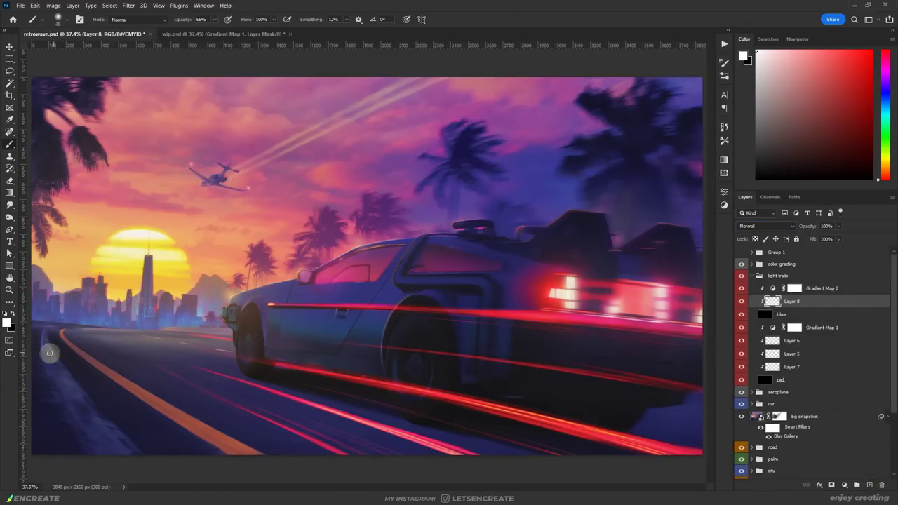
drag(63, 408, 100, 456)
mouse_move(83, 387)
mouse_down()
mouse_move(139, 456)
mouse_move(152, 435)
mouse_move(213, 455)
mouse_up()
mouse_move(421, 329)
mouse_down()
mouse_move(732, 364)
mouse_move(675, 357)
mouse_up()
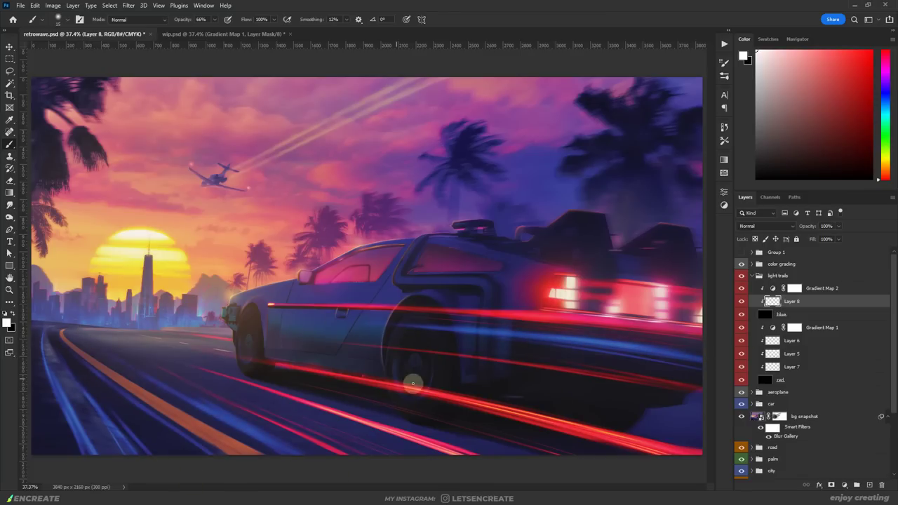
key(ctrl+shift+alt+n)
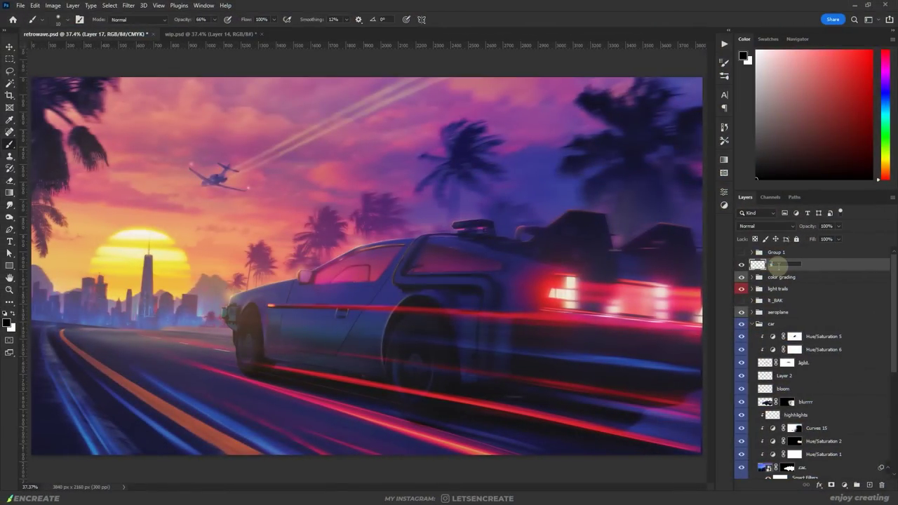
Name the stamped layer final and convert it to a smart object
text(l)
key(Return)
right_click(813, 267)
click(806, 292)
click(128, 5)
In Camera Raw, lower Highlights to -30, raise Blacks to +15, and add Grain 15
click(150, 82)
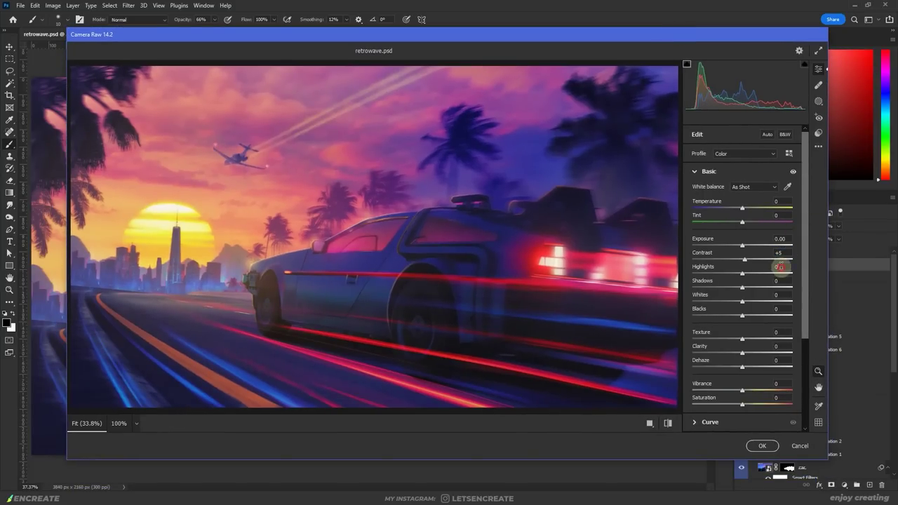
drag(742, 273, 730, 276)
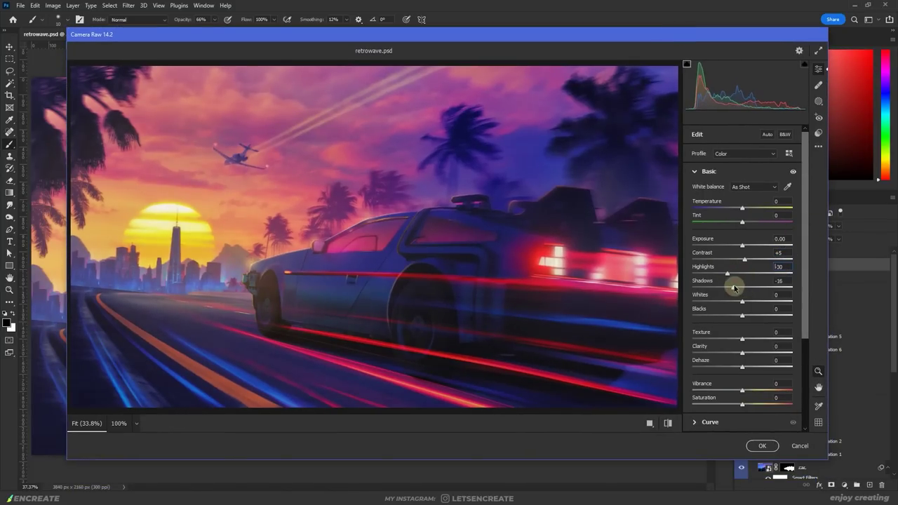
click(755, 315)
drag(747, 316, 750, 315)
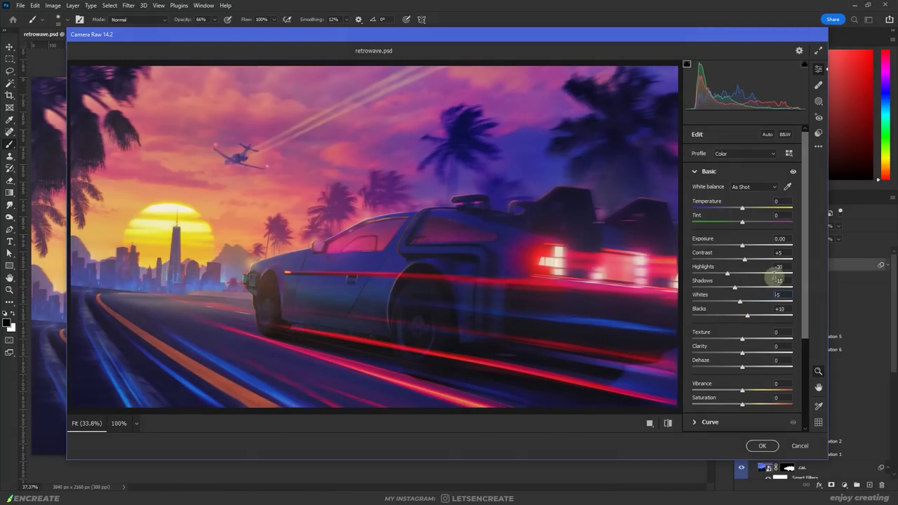
scroll(758, 315, down, 5)
click(705, 400)
click(706, 324)
click(495, 270)
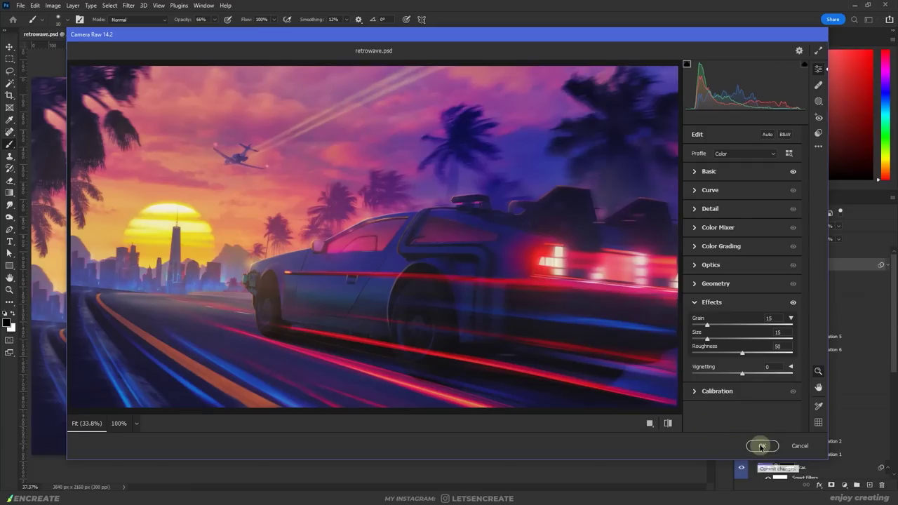
Apply Camera Raw, then add Lens Correction with red/cyan fringe -75 at 60% opacity
click(762, 445)
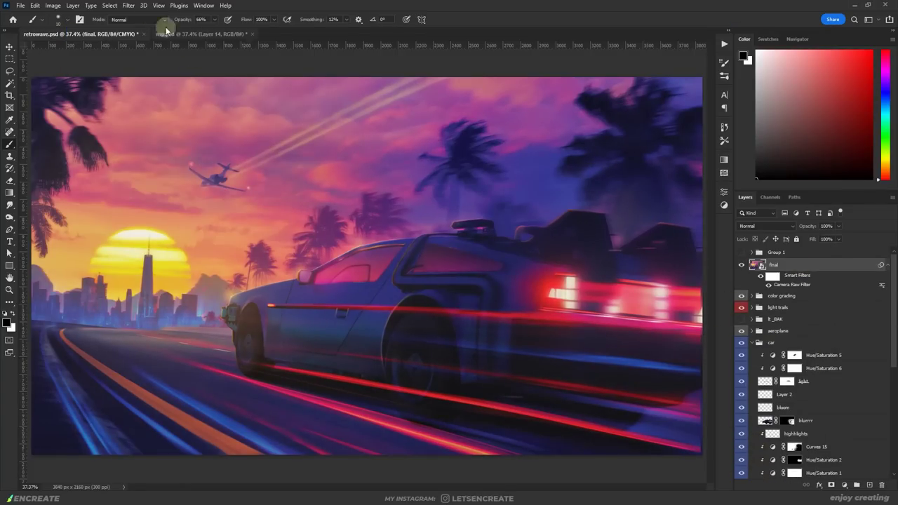
click(129, 6)
click(144, 78)
drag(728, 152, 691, 153)
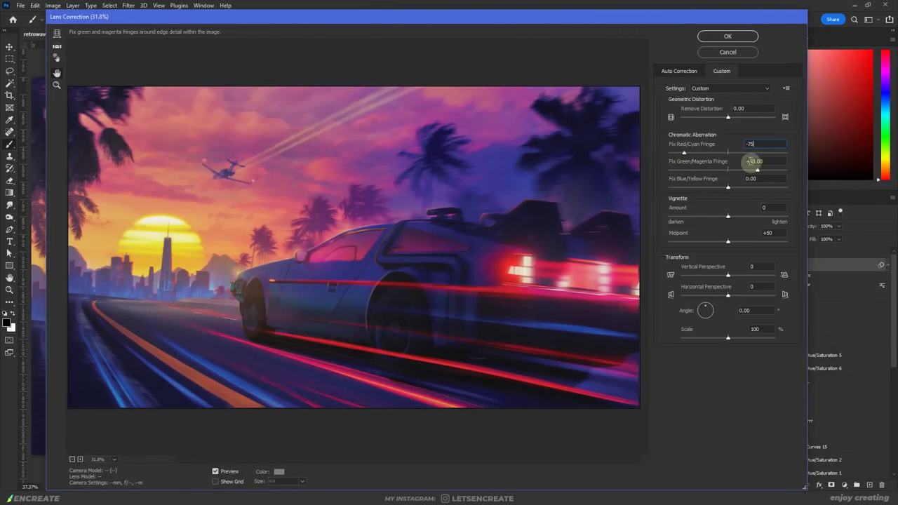
click(727, 36)
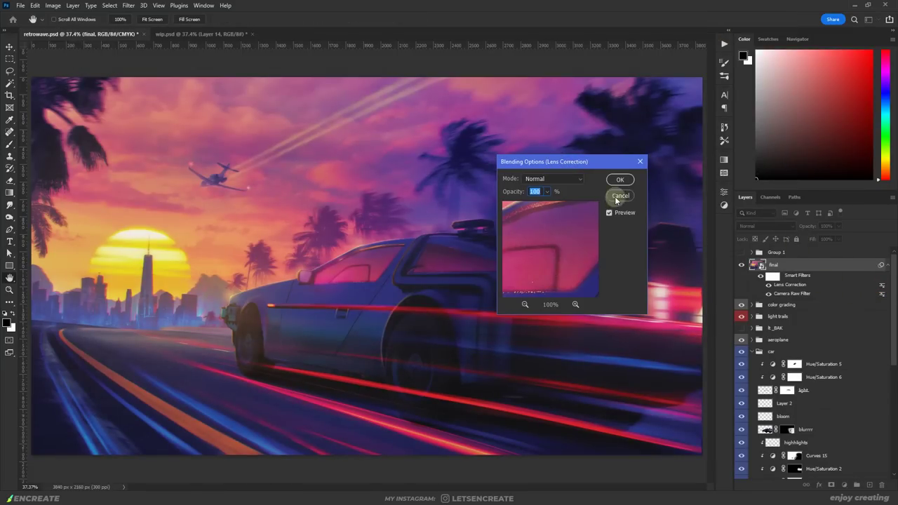
click(619, 179)
key(b)
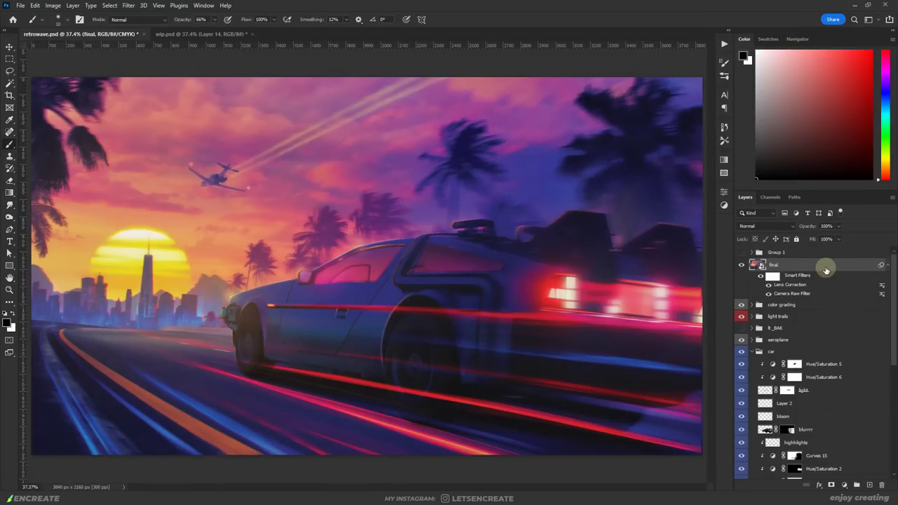